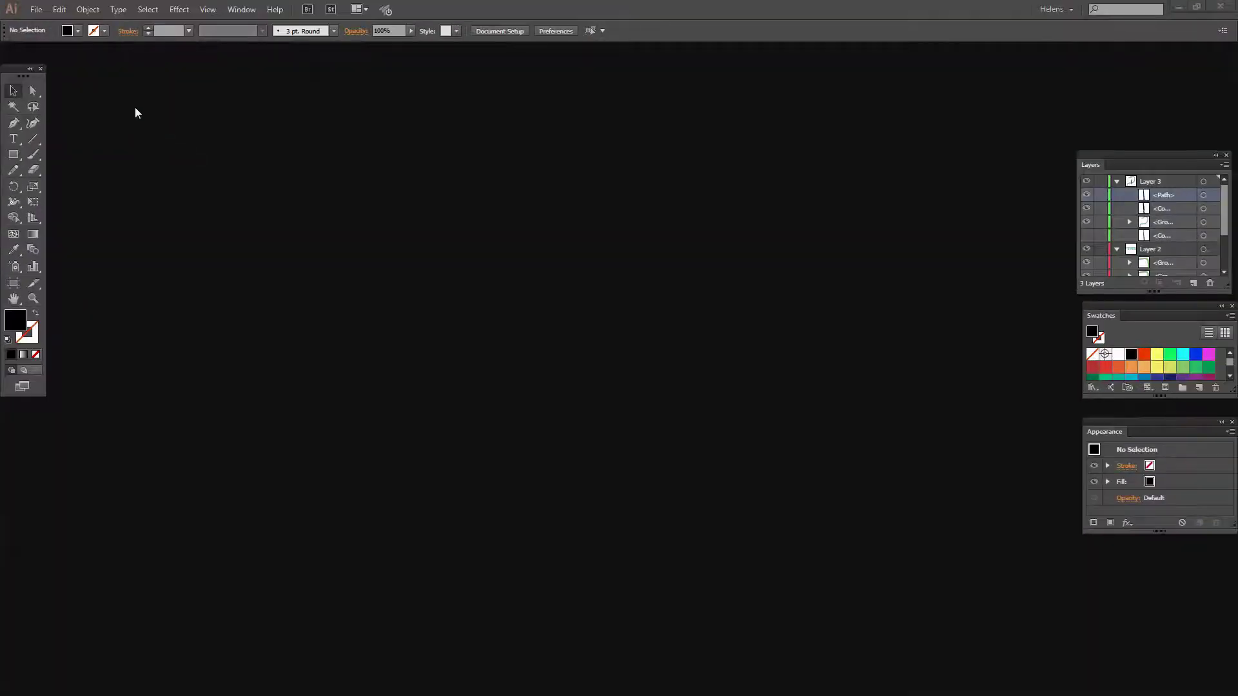
# Create a new 600 × 600 px RGB document, enlarge its window and fit the artboard in view
pyautogui.click(35, 12)
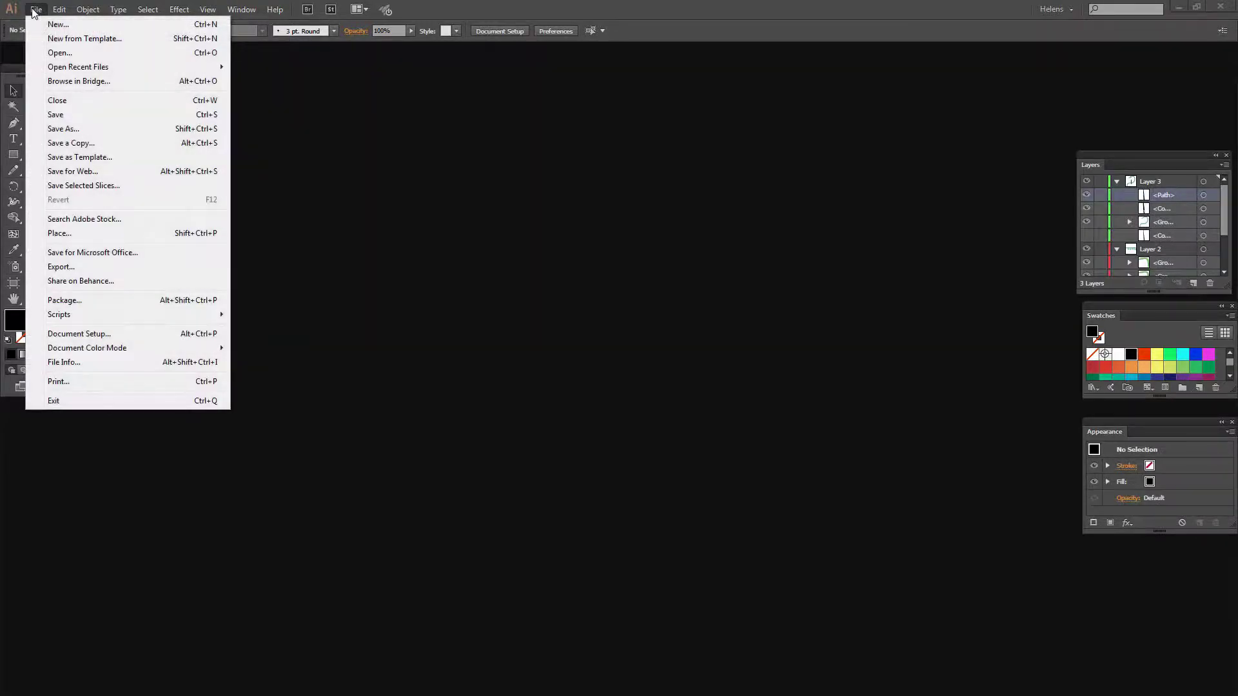
pyautogui.click(58, 24)
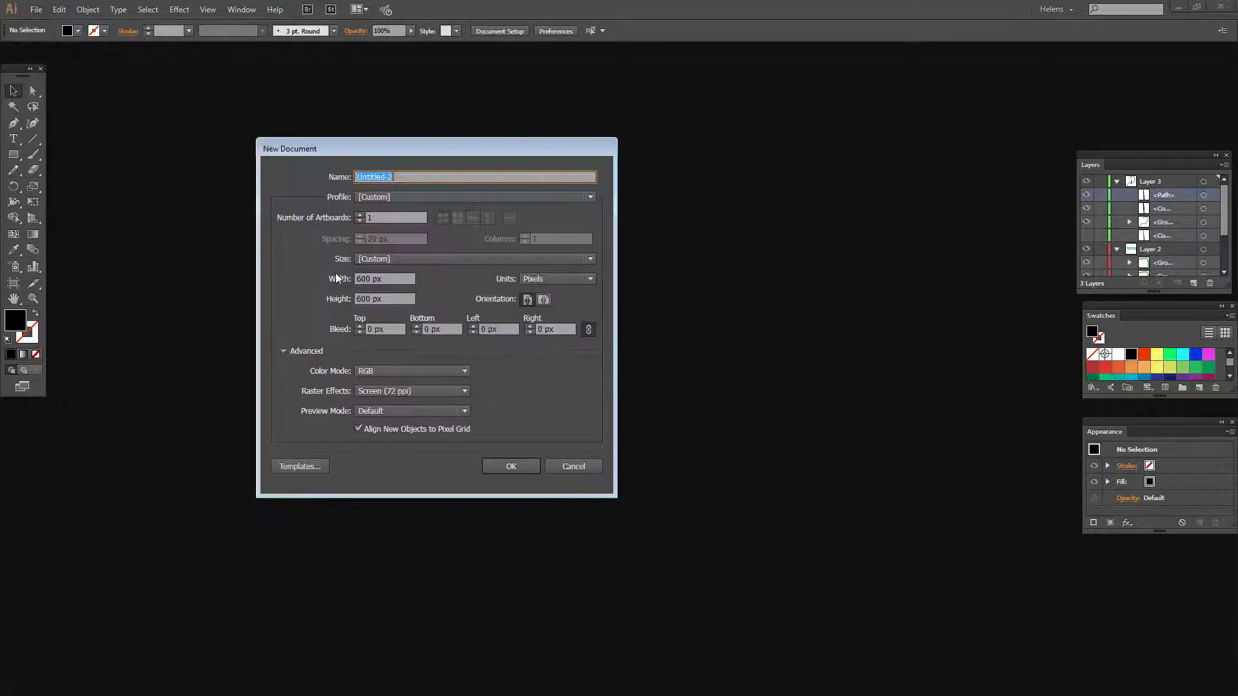
pyautogui.click(510, 466)
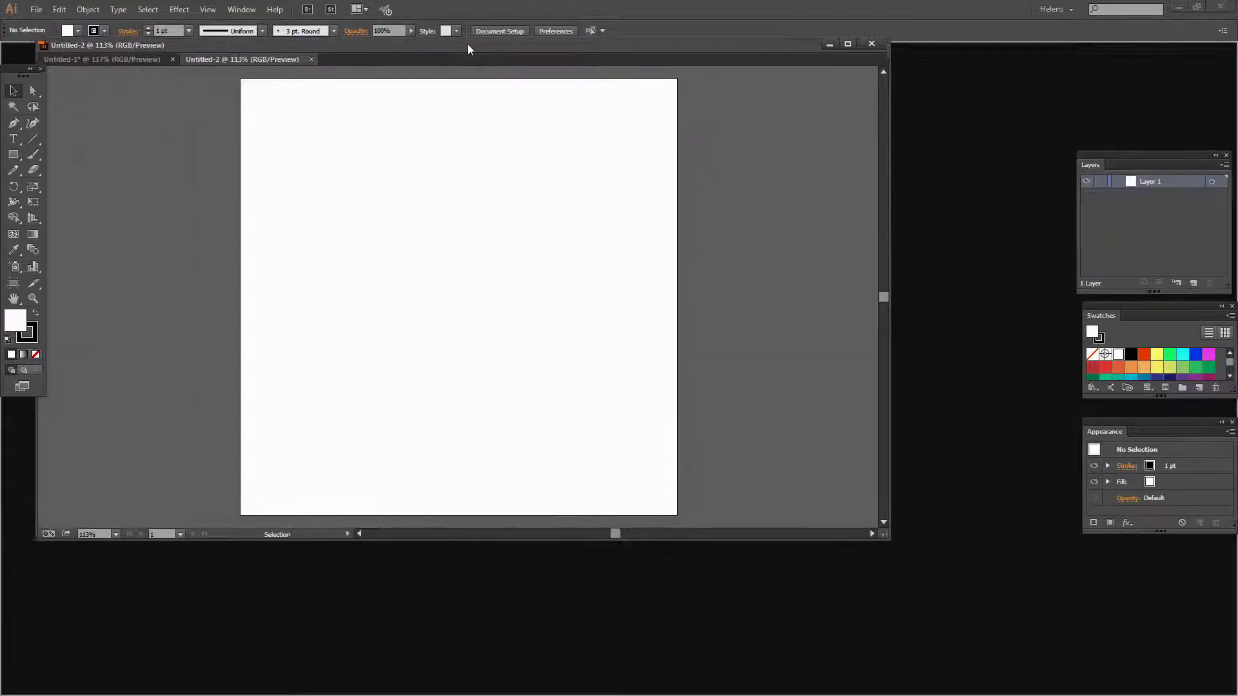
pyautogui.moveTo(477, 64)
pyautogui.mouseDown()
pyautogui.moveTo(497, 93)
pyautogui.moveTo(497, 71)
pyautogui.mouseUp()
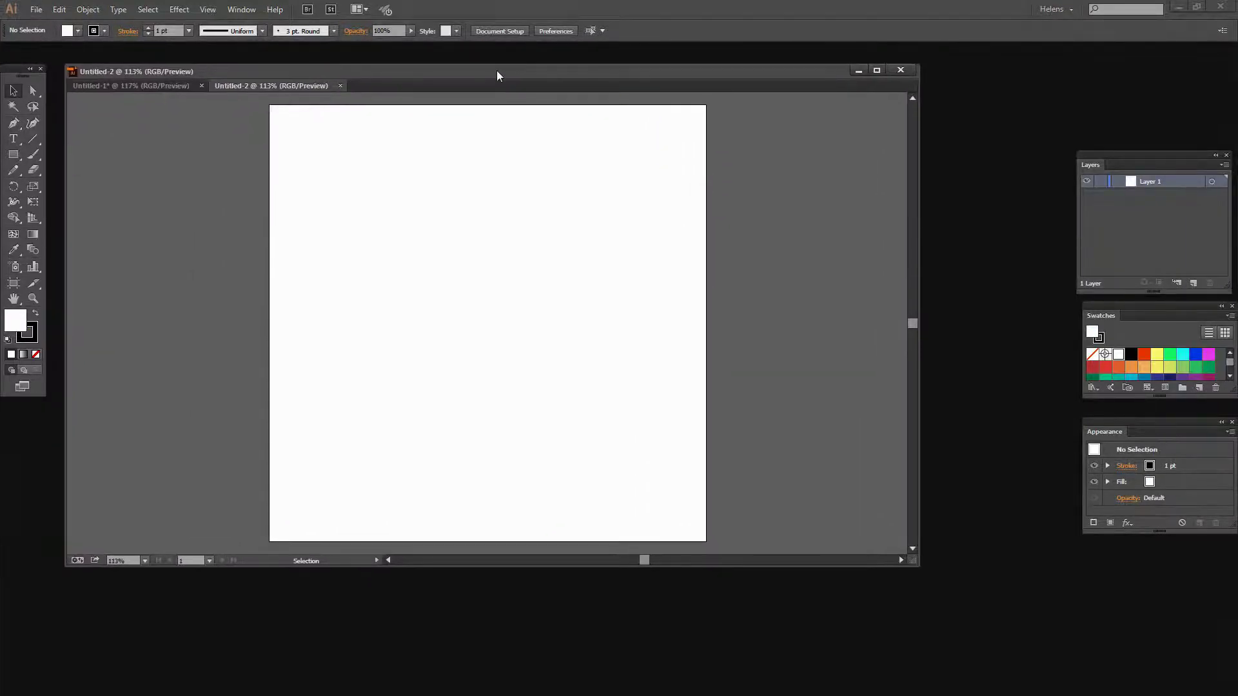
pyautogui.moveTo(917, 567); pyautogui.dragTo(922, 677)
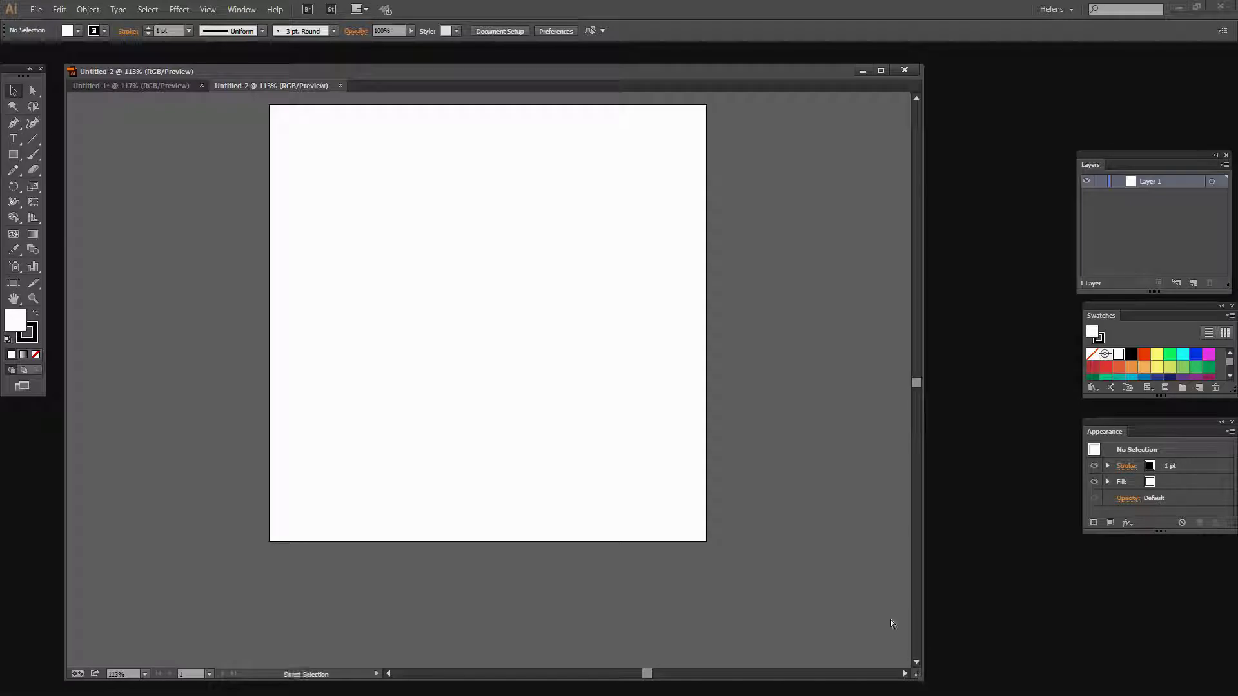
pyautogui.hotkey('ctrl', '0')
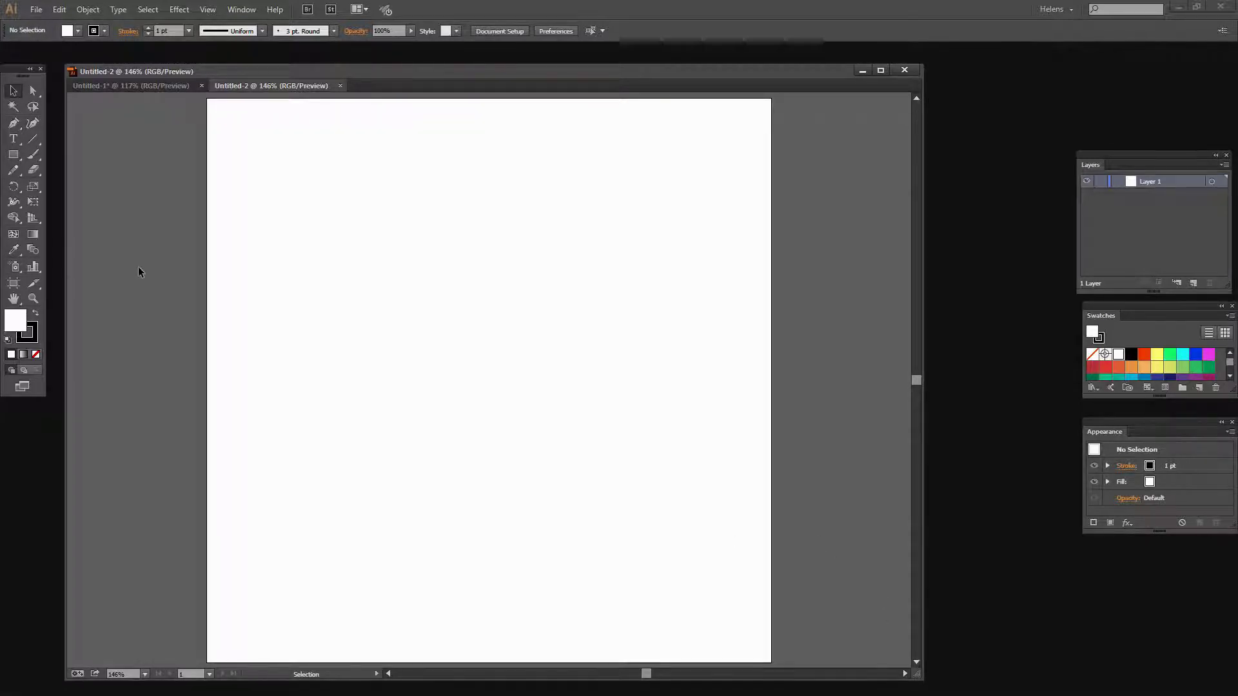
# Draw a vertical line segment about 280 px long near the middle of the artboard and make its stroke active
pyautogui.click(33, 139)
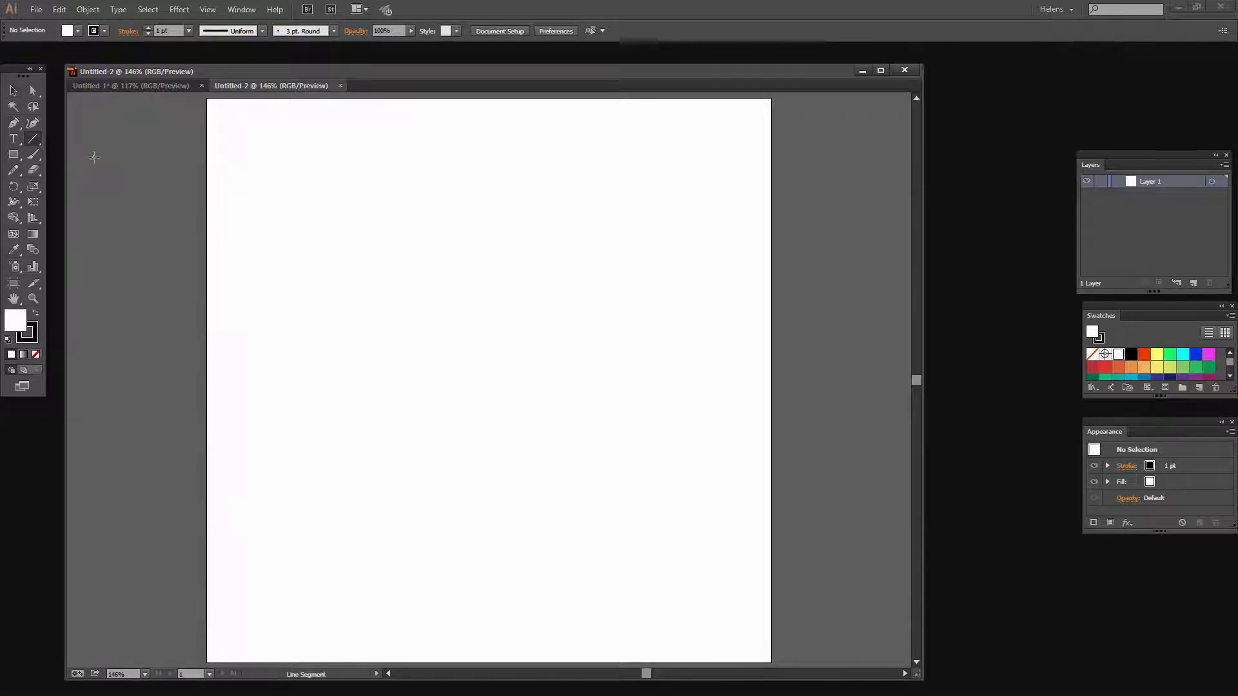
pyautogui.moveTo(462, 217); pyautogui.dragTo(465, 480)
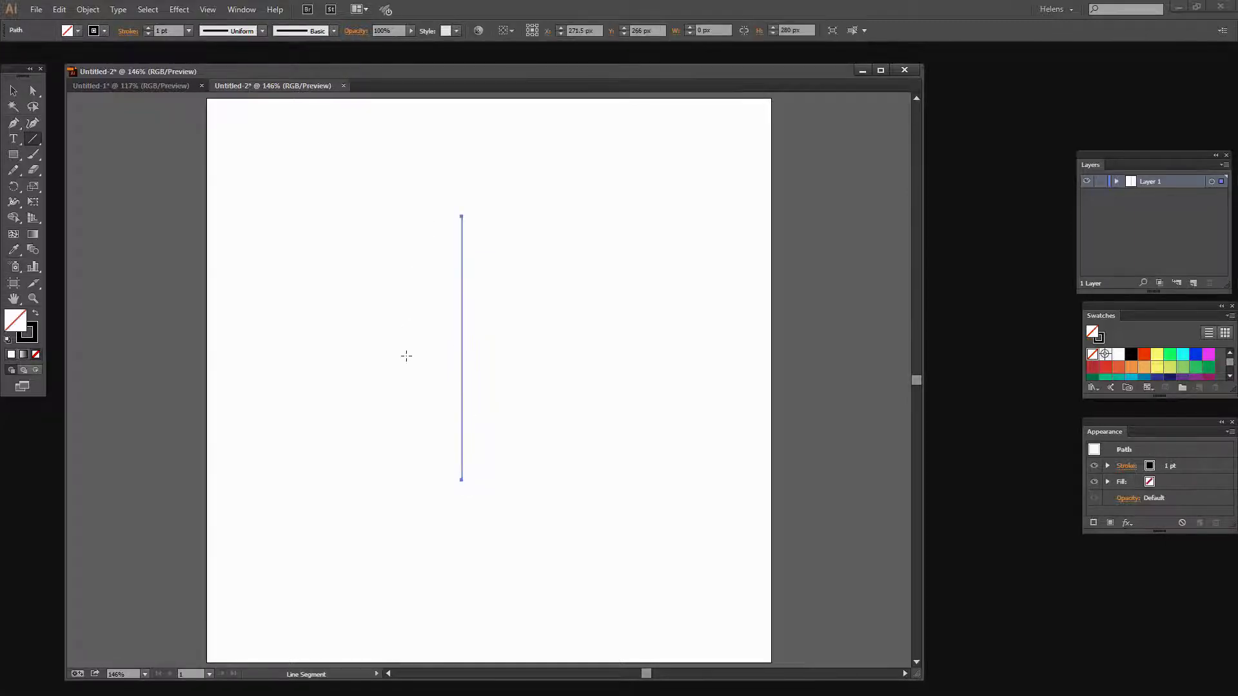
pyautogui.click(30, 333)
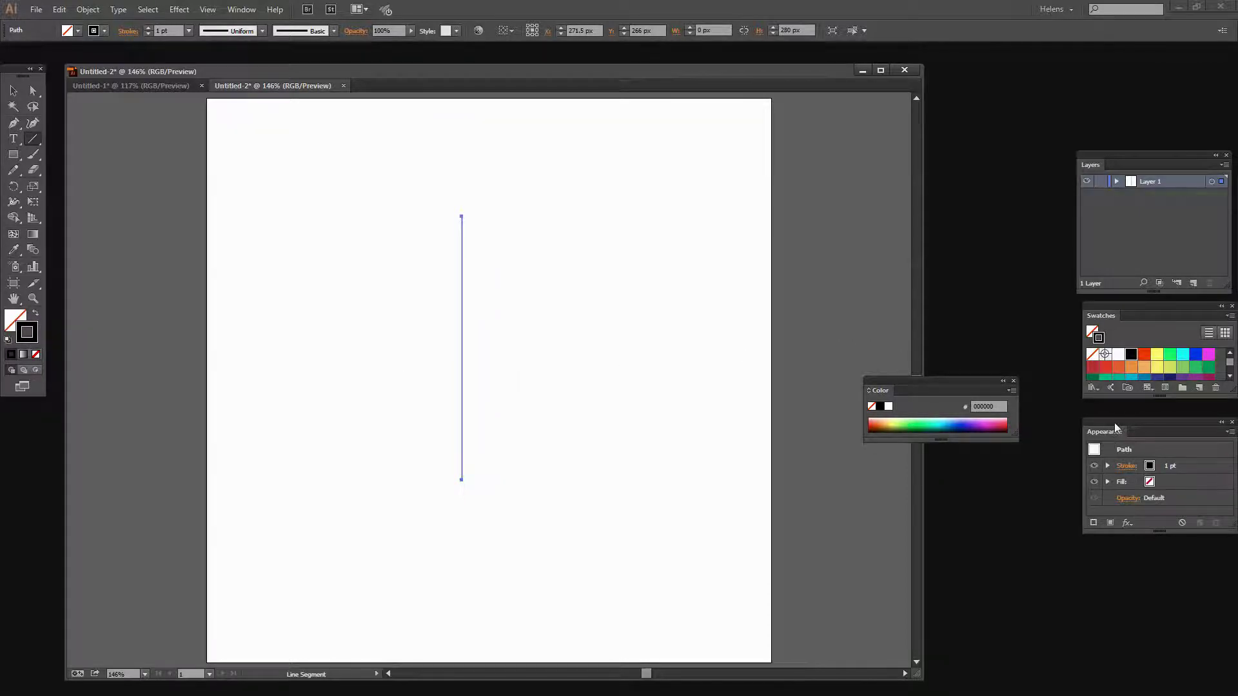
# Move the Appearance panel beside the line and set the line's stroke weight to 8 pt
pyautogui.moveTo(1109, 444); pyautogui.dragTo(670, 291)
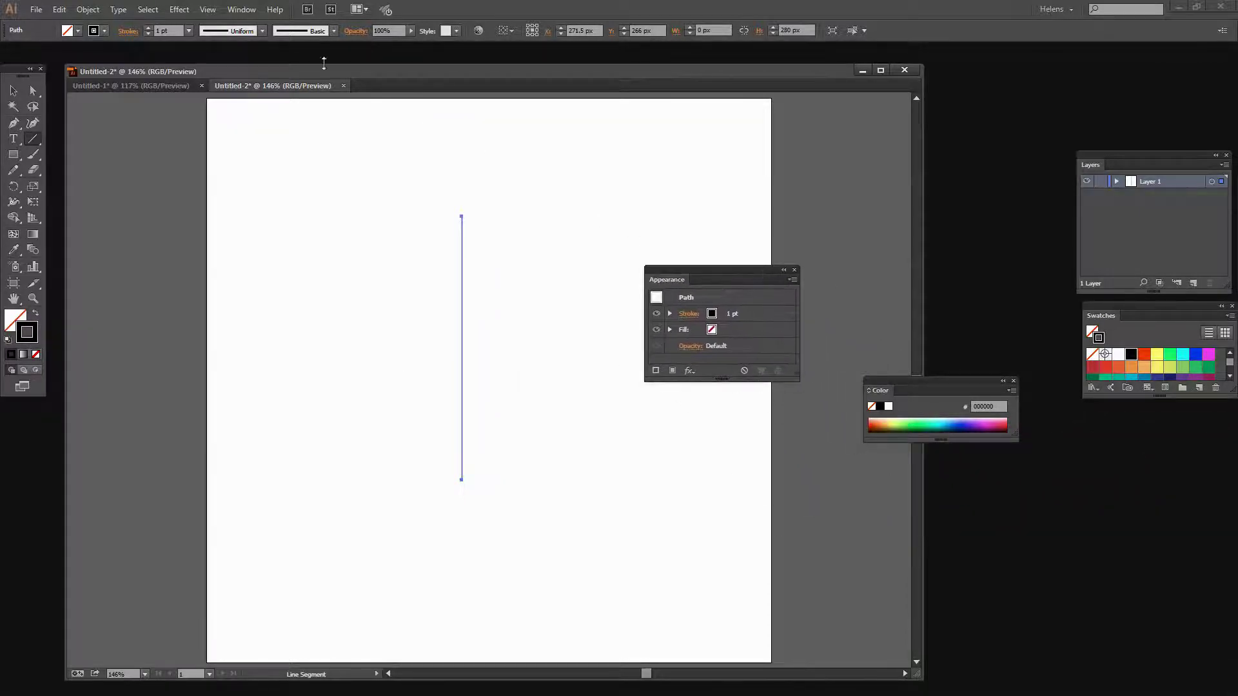
pyautogui.click(242, 10)
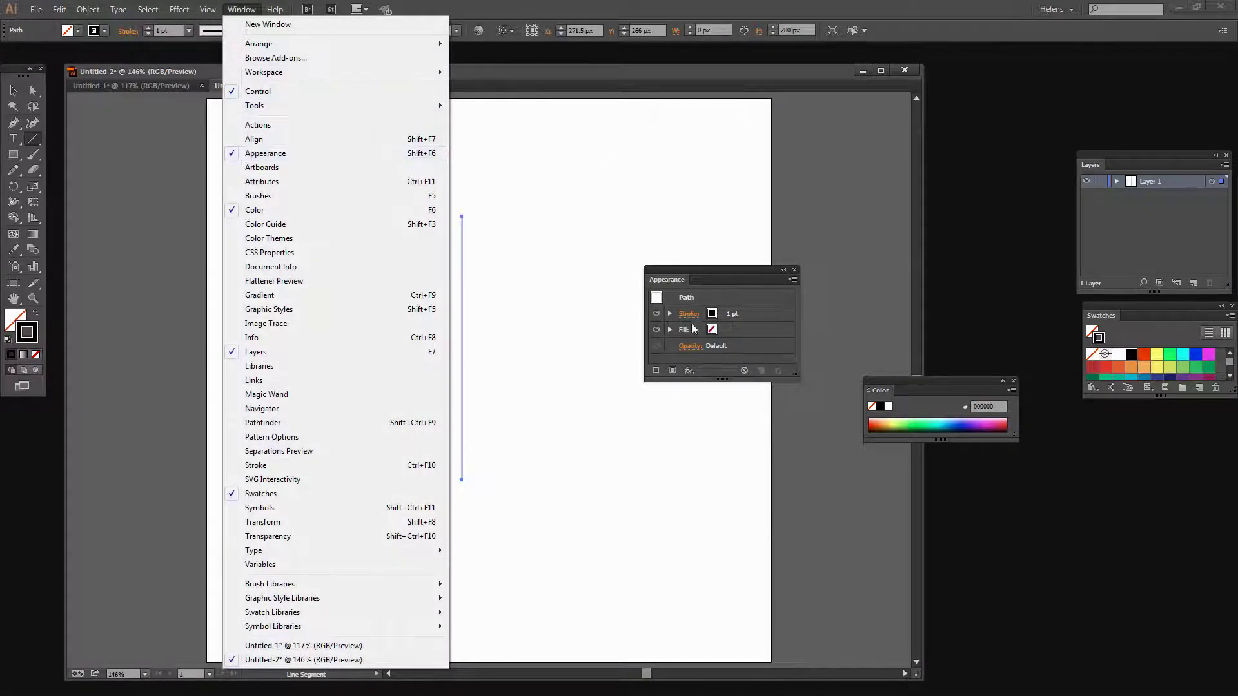
pyautogui.click(689, 314)
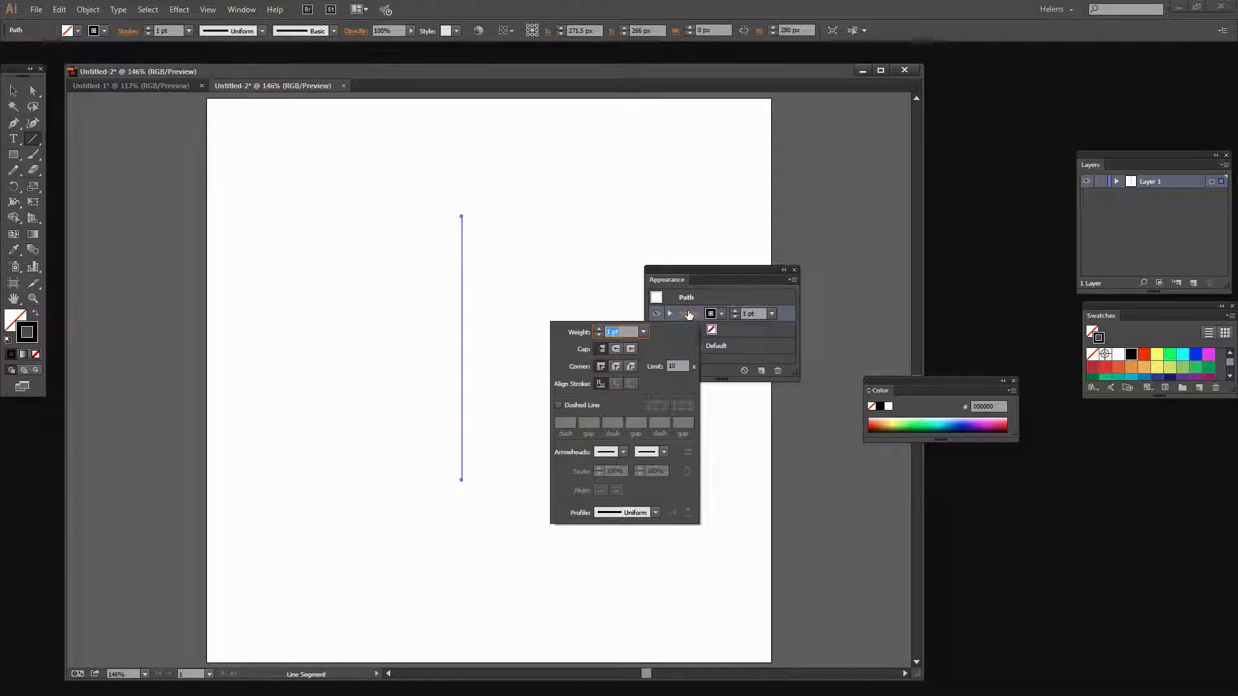
pyautogui.click(736, 314)
pyautogui.press('Up')
pyautogui.press('Up')
pyautogui.press('Up')
pyautogui.press('Up')
pyautogui.press('Up')
pyautogui.press('Up')
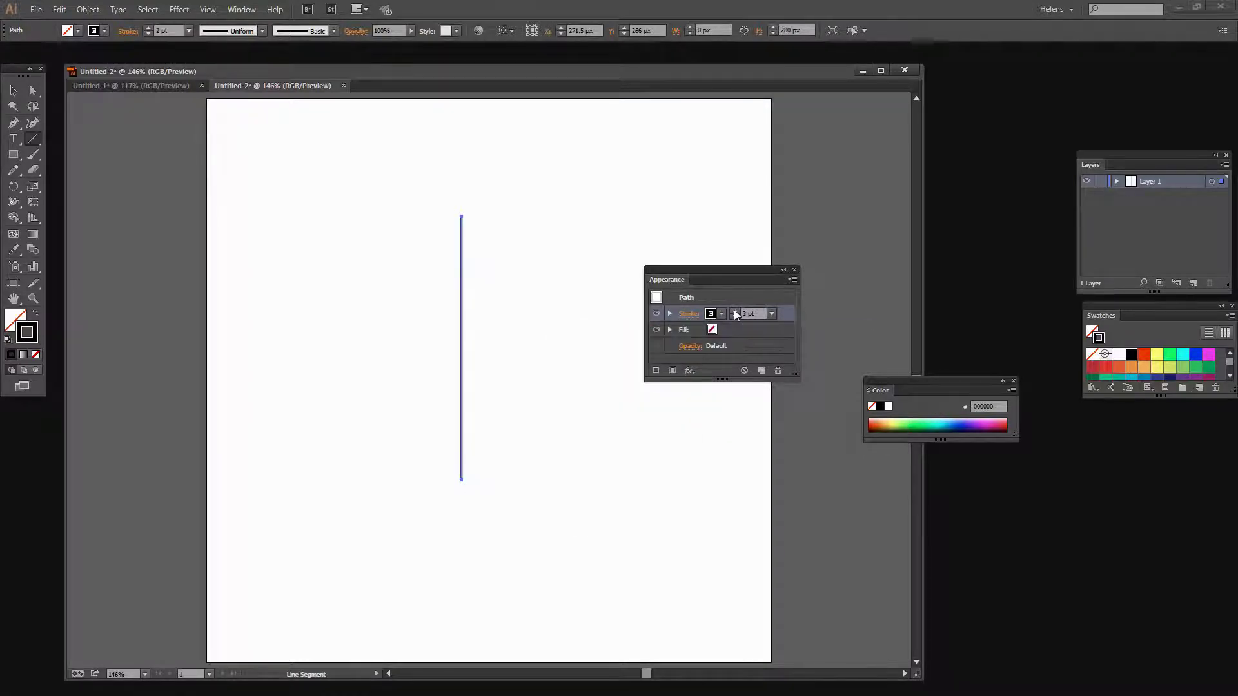
pyautogui.press('Up')
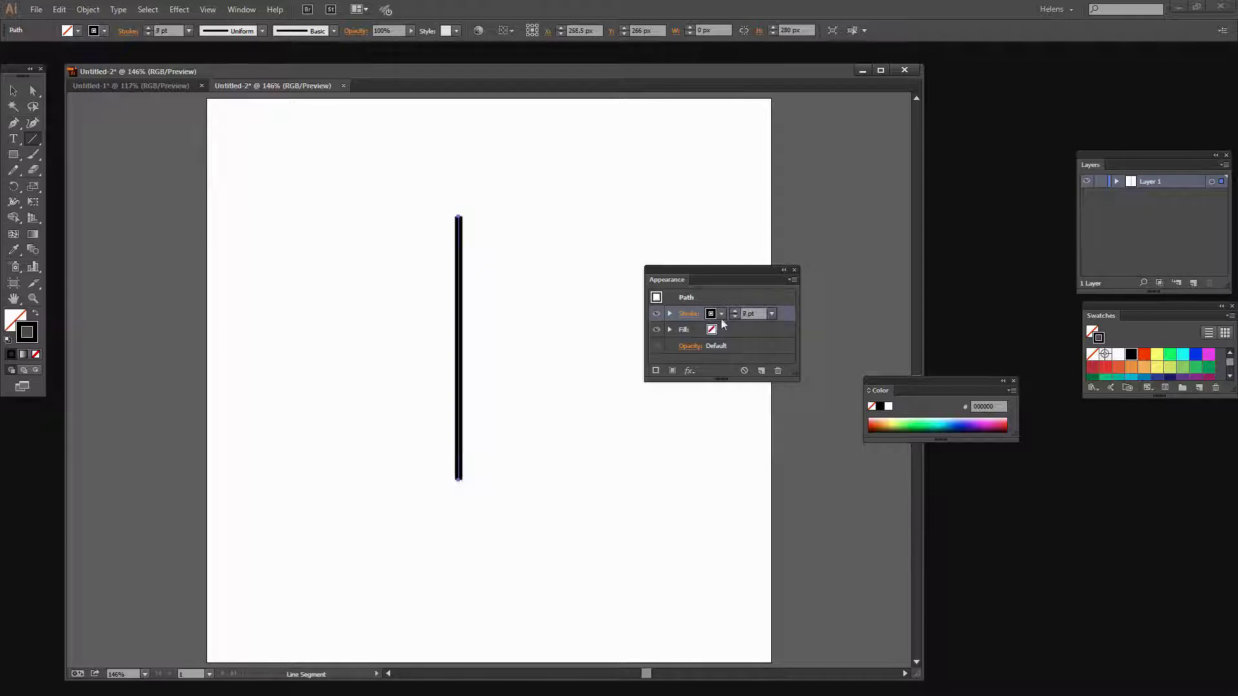
# Apply the width profile that is pointed at both ends and widest near one end to the line's stroke
pyautogui.click(687, 315)
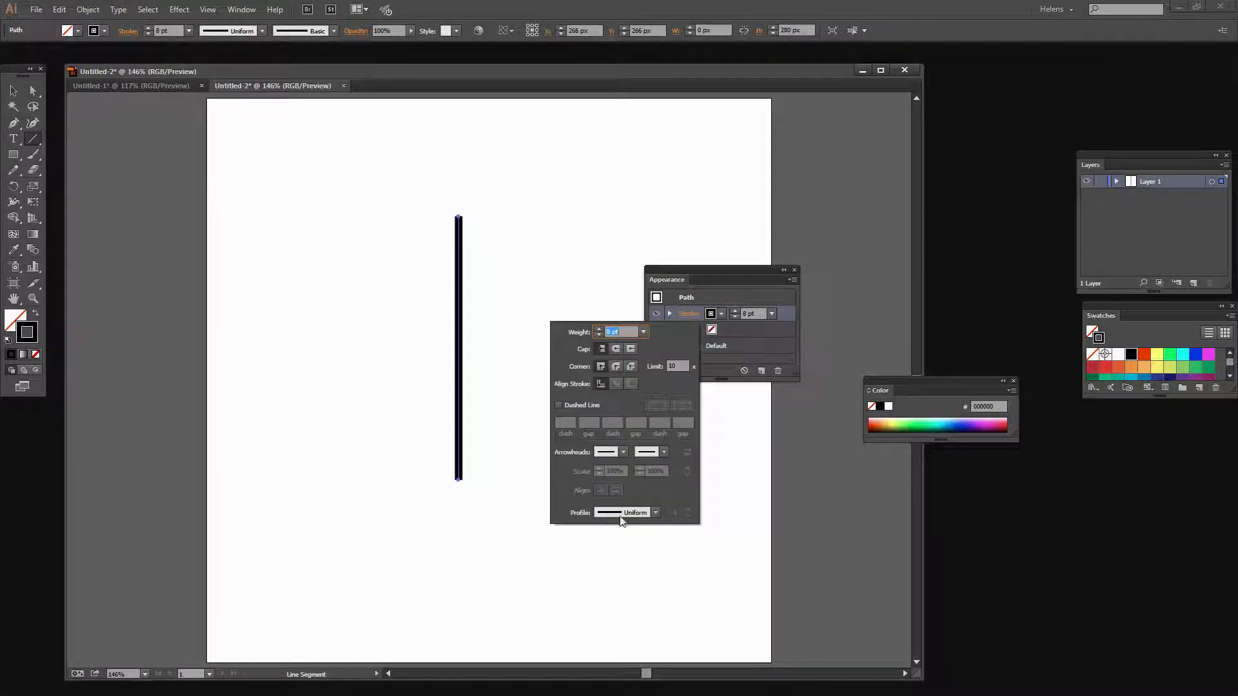
pyautogui.click(655, 512)
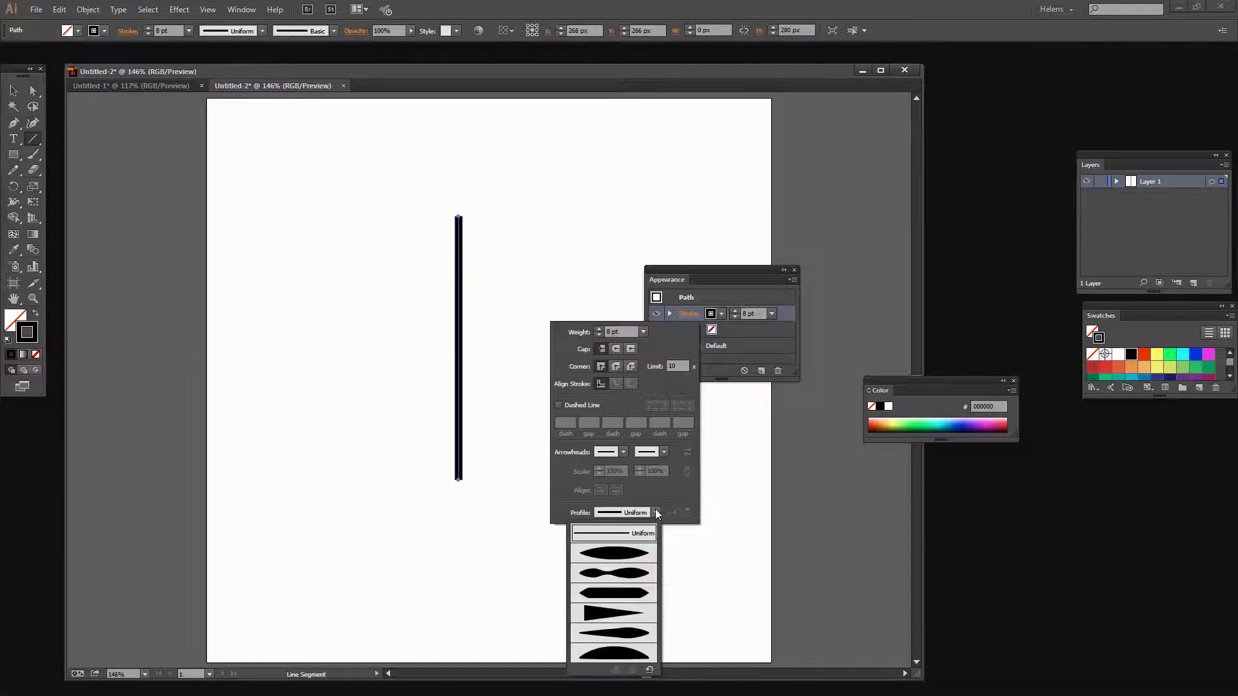
pyautogui.click(622, 637)
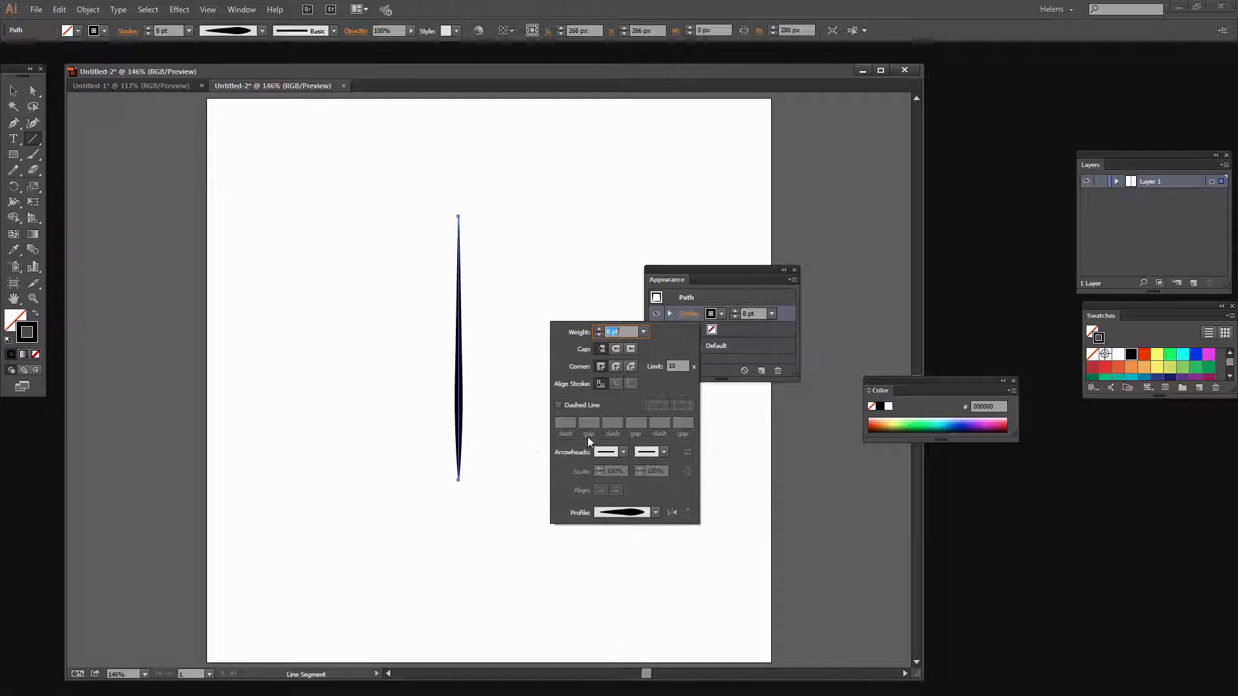
# Increase the tapered line's stroke weight to 15 pt
pyautogui.click(599, 329)
pyautogui.click(599, 329)
pyautogui.click(600, 329)
pyautogui.click(599, 329)
pyautogui.click(599, 329)
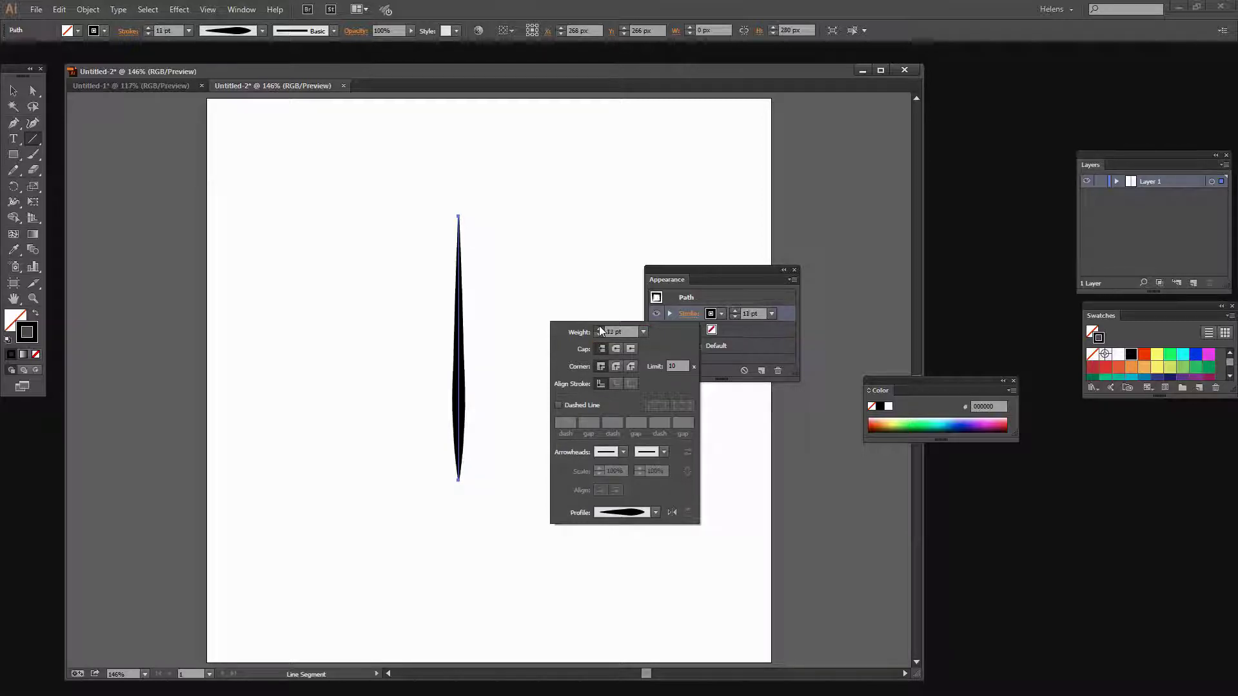
pyautogui.click(599, 329)
pyautogui.click(599, 329)
pyautogui.click(599, 329)
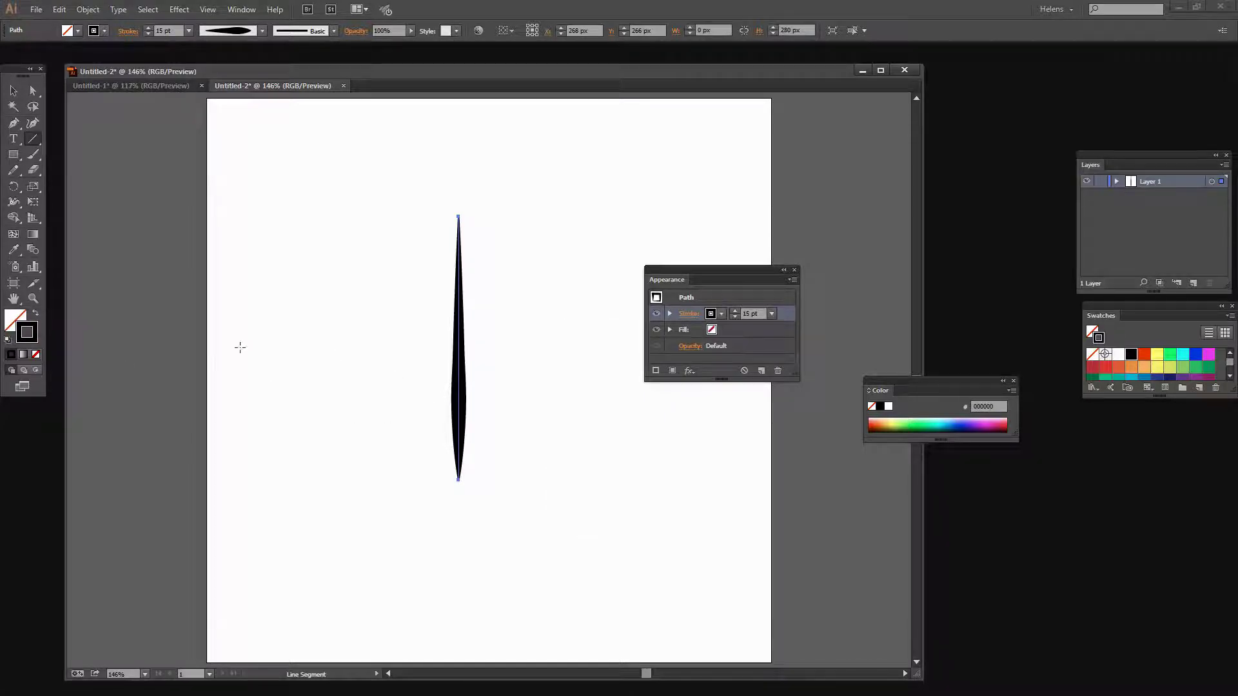
# Widen the stroke just above the line's lower end with the Width tool to form a blunt needle head
pyautogui.click(33, 298)
pyautogui.moveTo(423, 378); pyautogui.dragTo(506, 508)
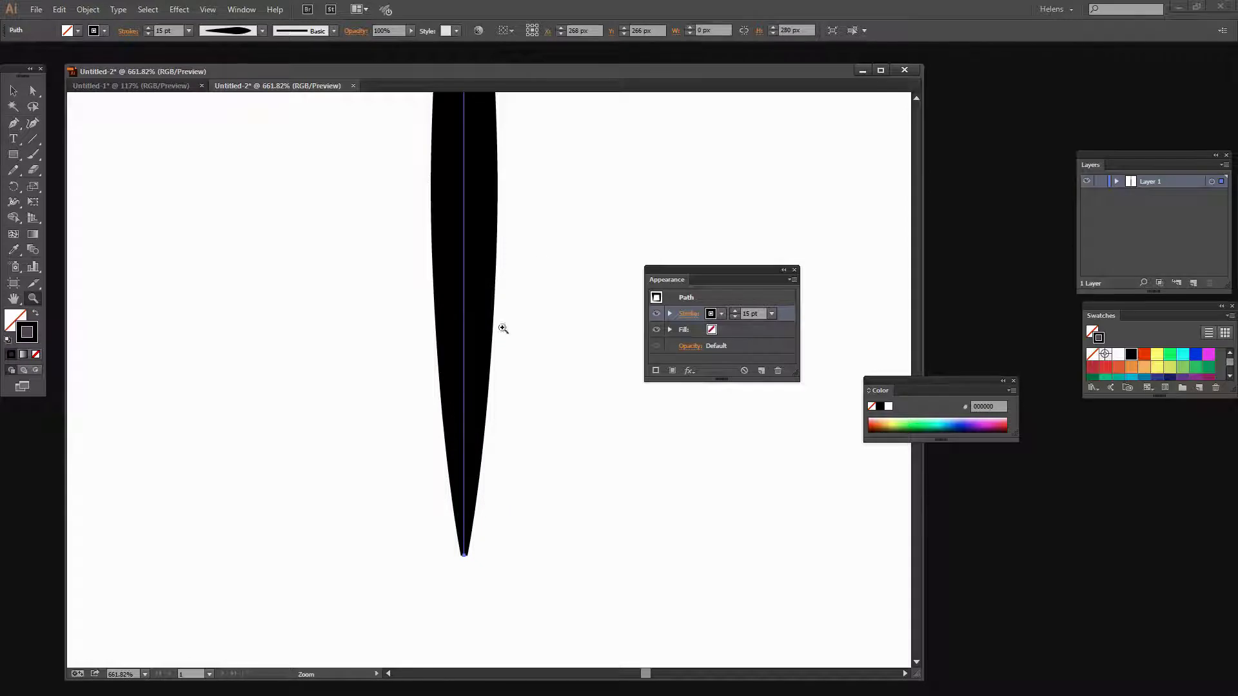
pyautogui.moveTo(550, 336); pyautogui.dragTo(548, 390)
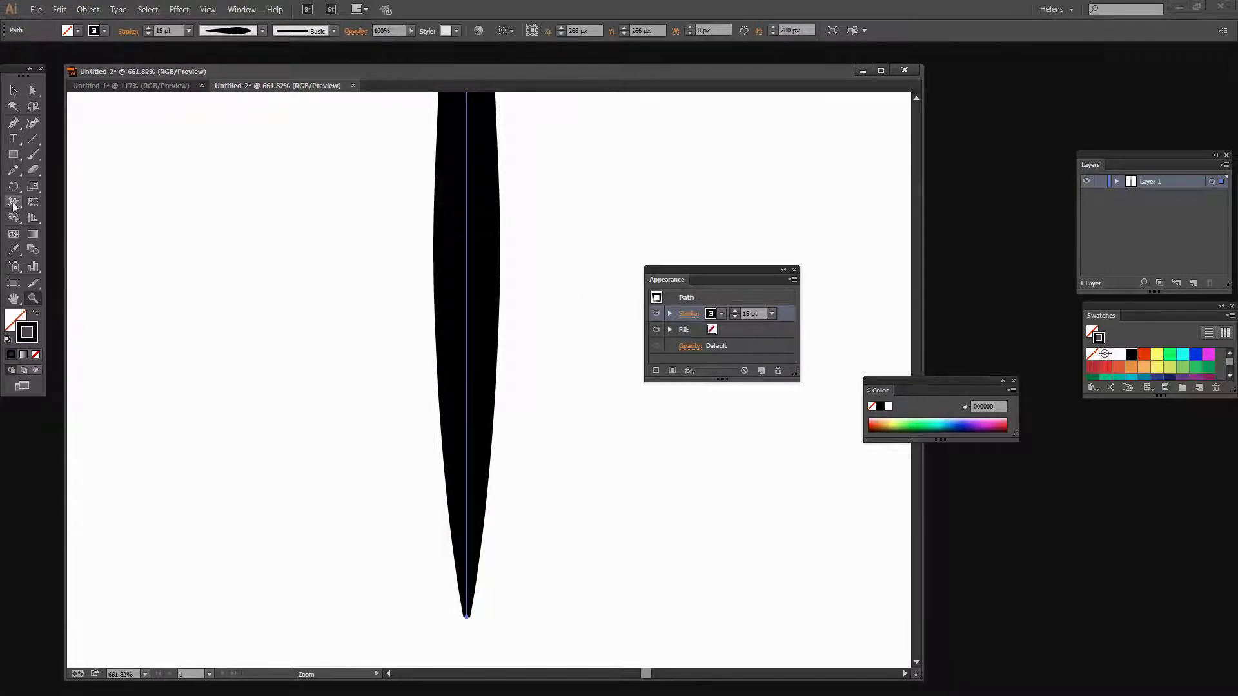
pyautogui.click(13, 204)
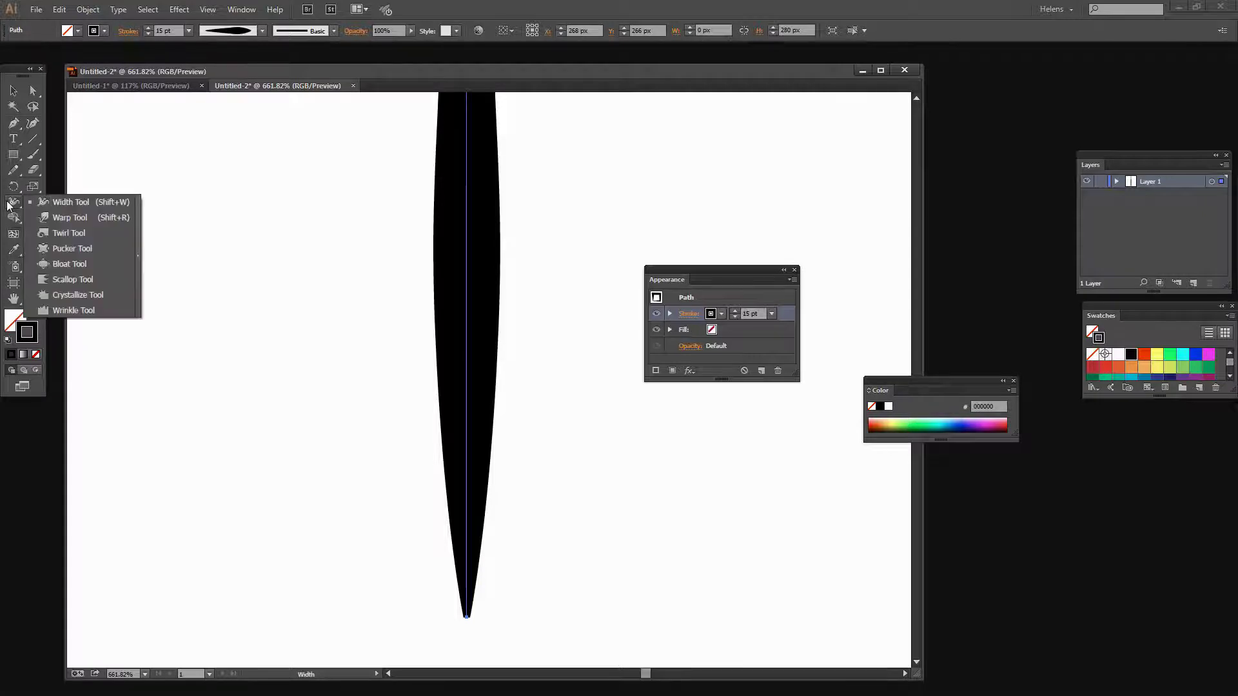
pyautogui.click(55, 202)
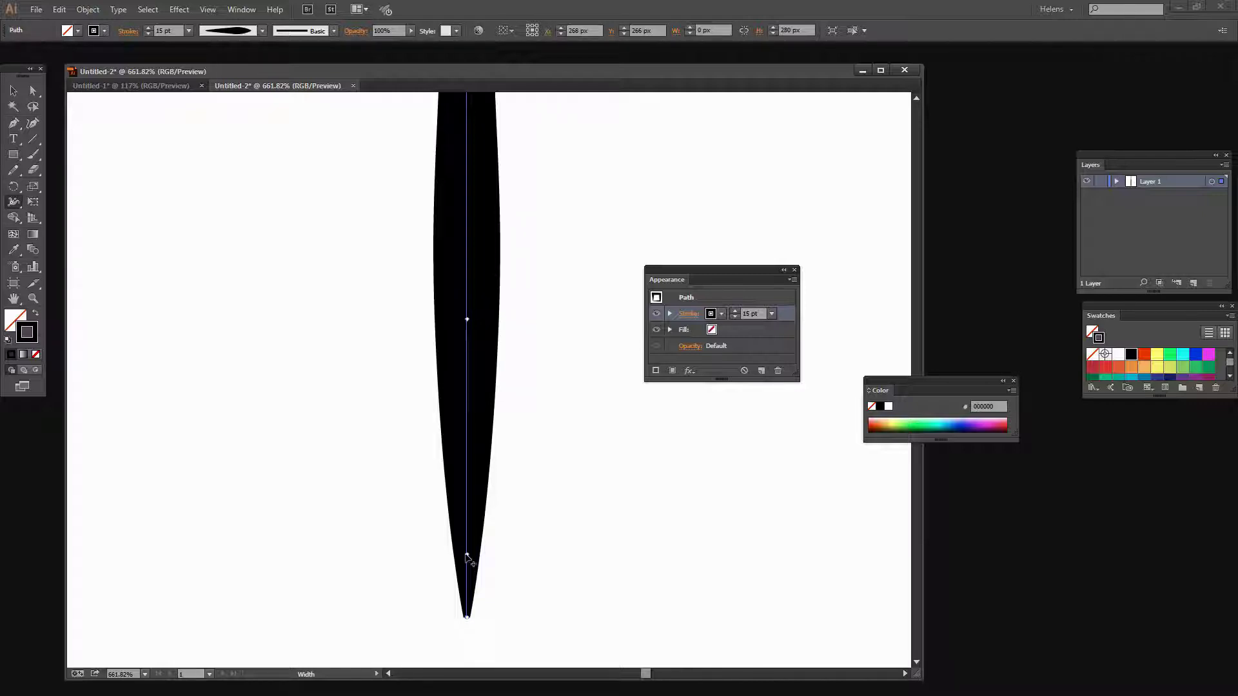
pyautogui.moveTo(468, 556); pyautogui.dragTo(498, 555)
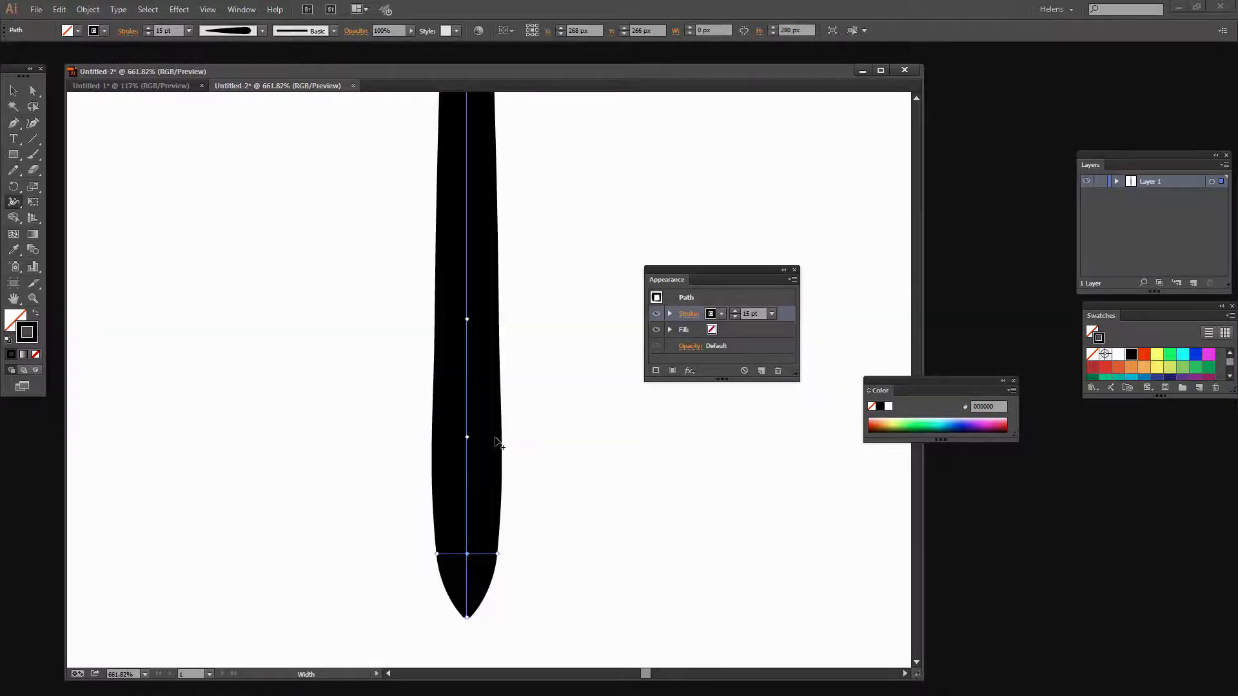
# Narrow the stroke slightly about three quarters of the way down with the Width tool, and deselect the needle shape
pyautogui.hotkey('ctrl', '0')
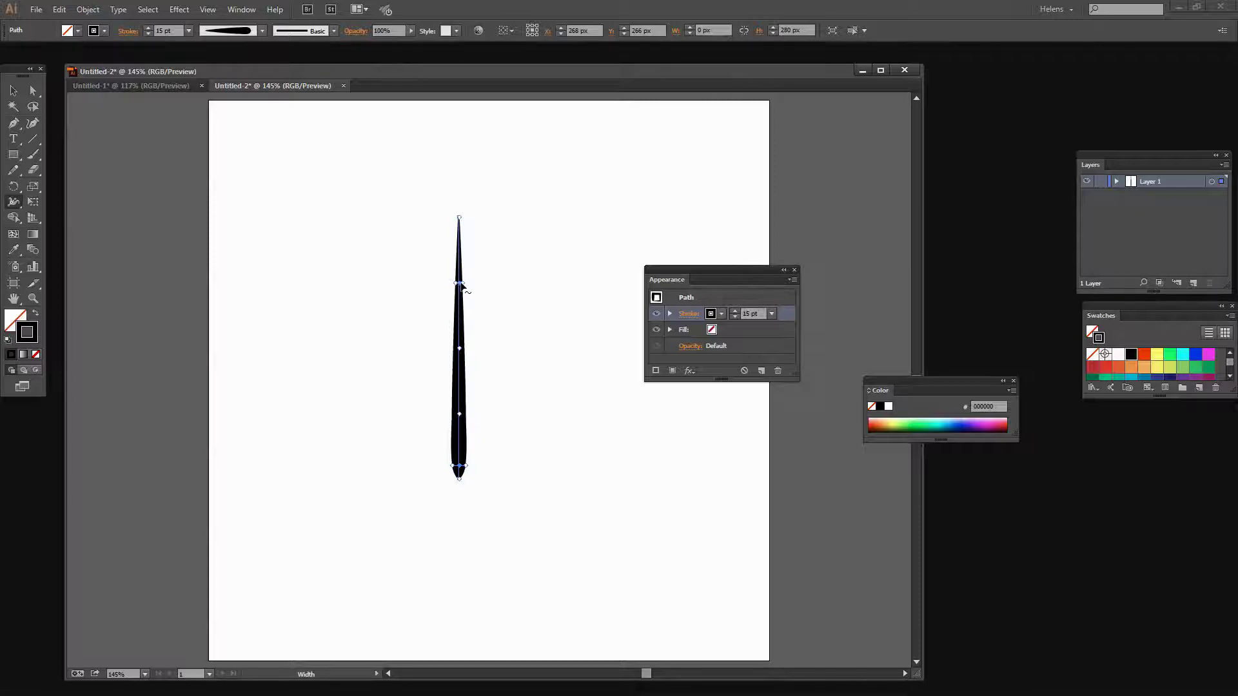
pyautogui.moveTo(461, 285); pyautogui.dragTo(463, 418)
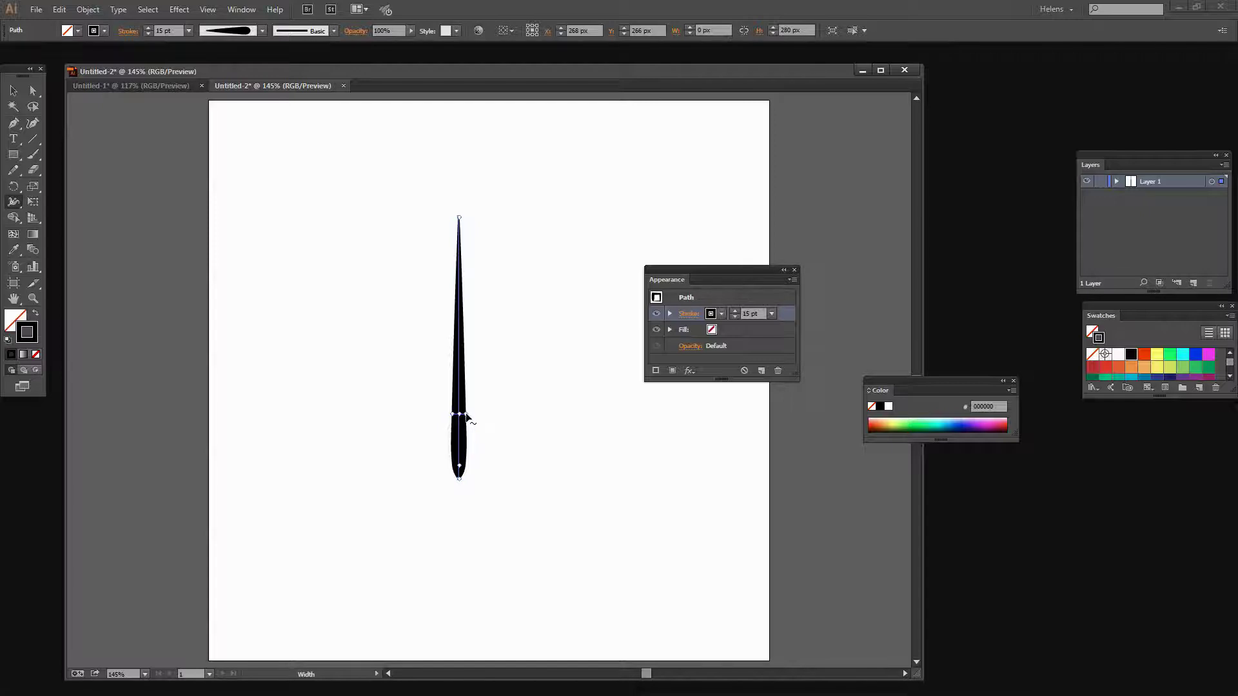
pyautogui.moveTo(467, 417); pyautogui.dragTo(465, 425)
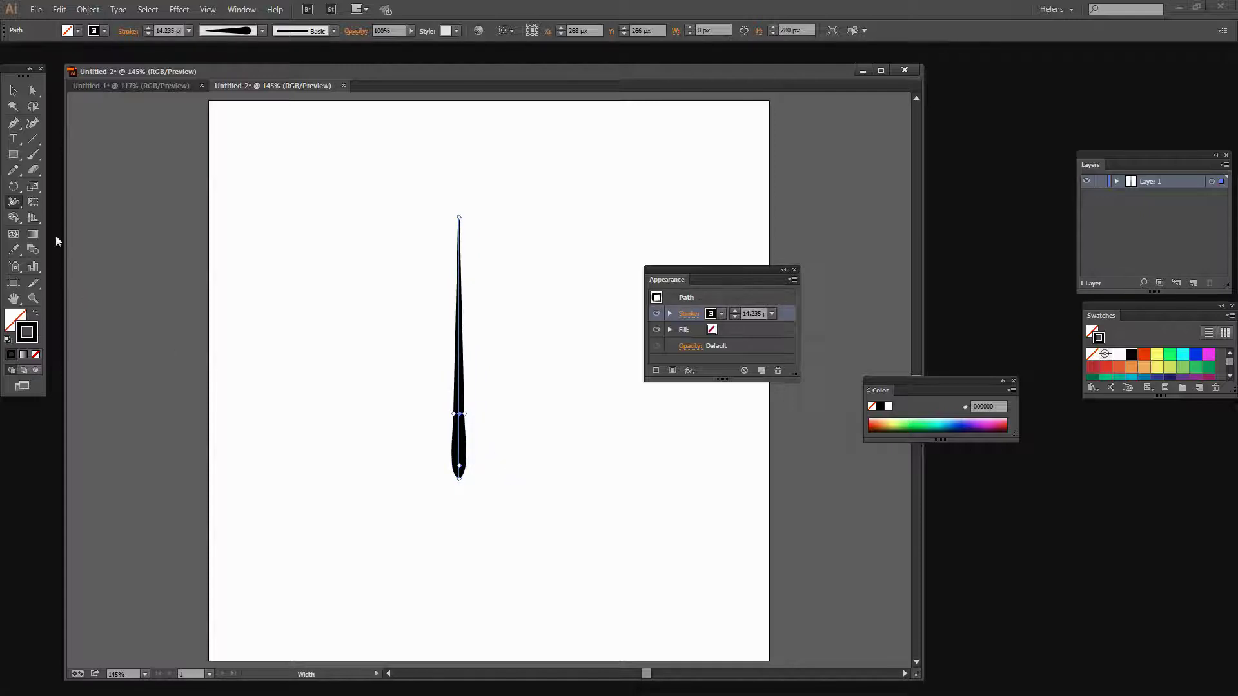
pyautogui.click(14, 91)
pyautogui.click(455, 568)
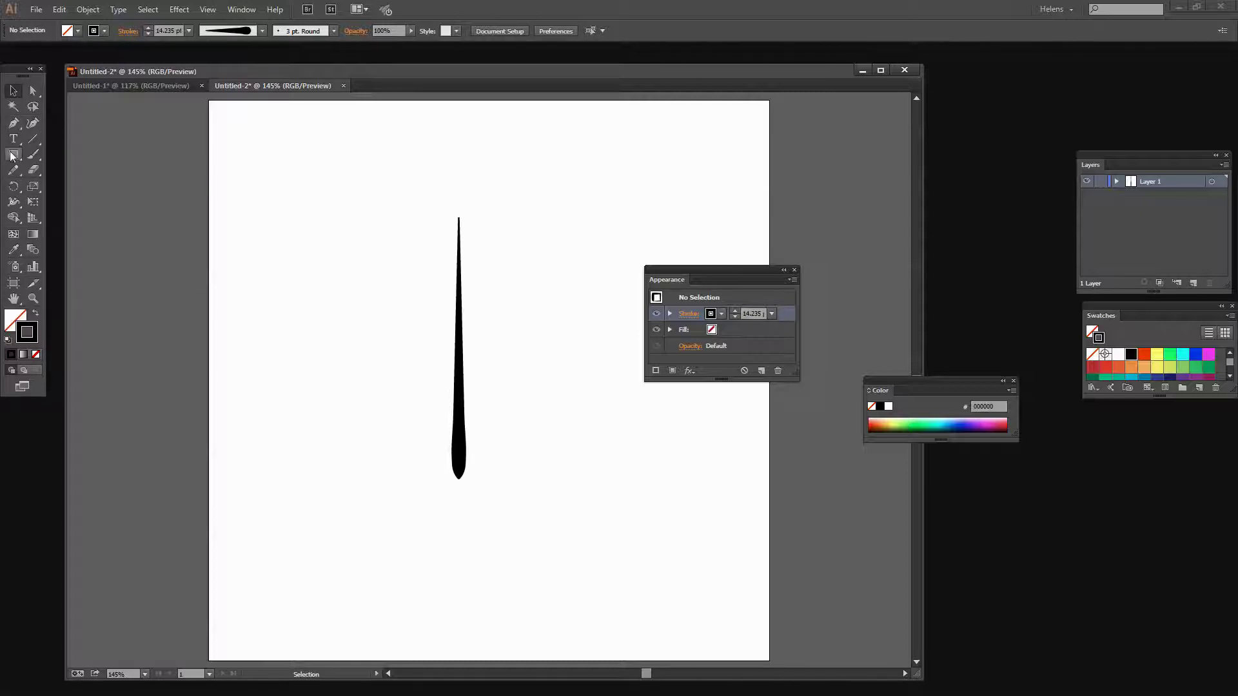
# Draw a narrow upright ellipse about 7 × 49 px beside the needle's lower end, with a white fill and no stroke
pyautogui.moveTo(13, 155); pyautogui.dragTo(66, 188)
pyautogui.moveTo(417, 429)
pyautogui.mouseDown()
pyautogui.moveTo(430, 482)
pyautogui.moveTo(423, 475)
pyautogui.mouseUp()
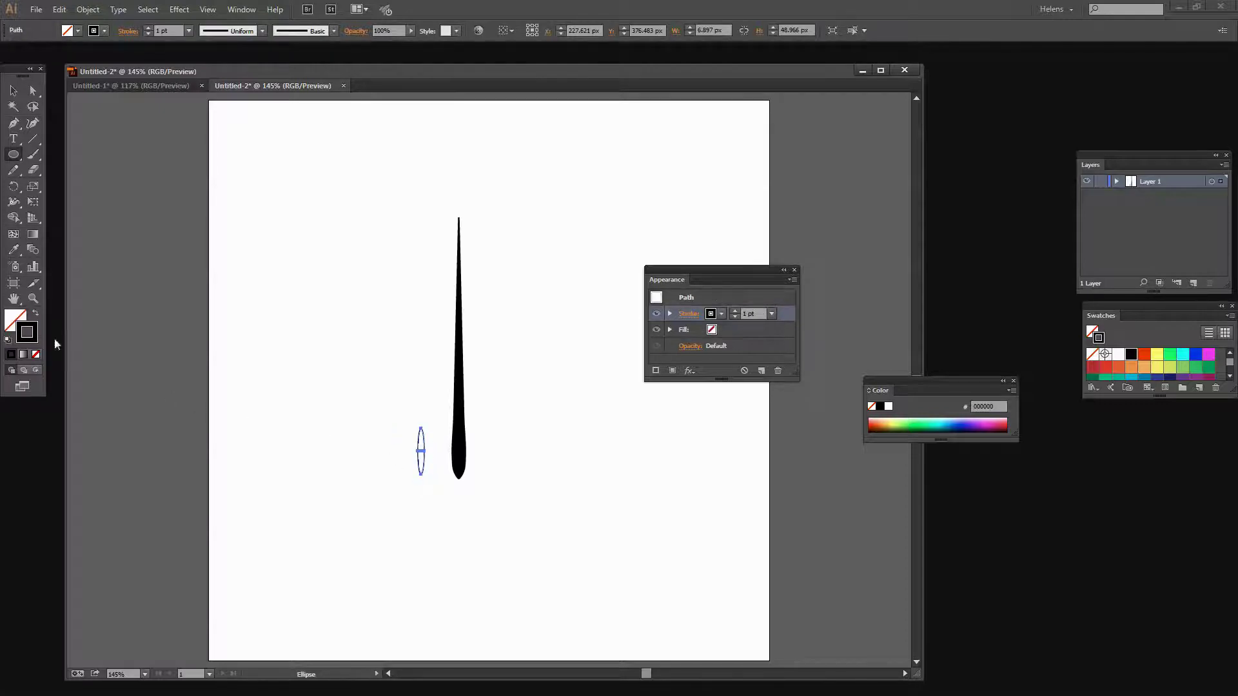
pyautogui.click(19, 317)
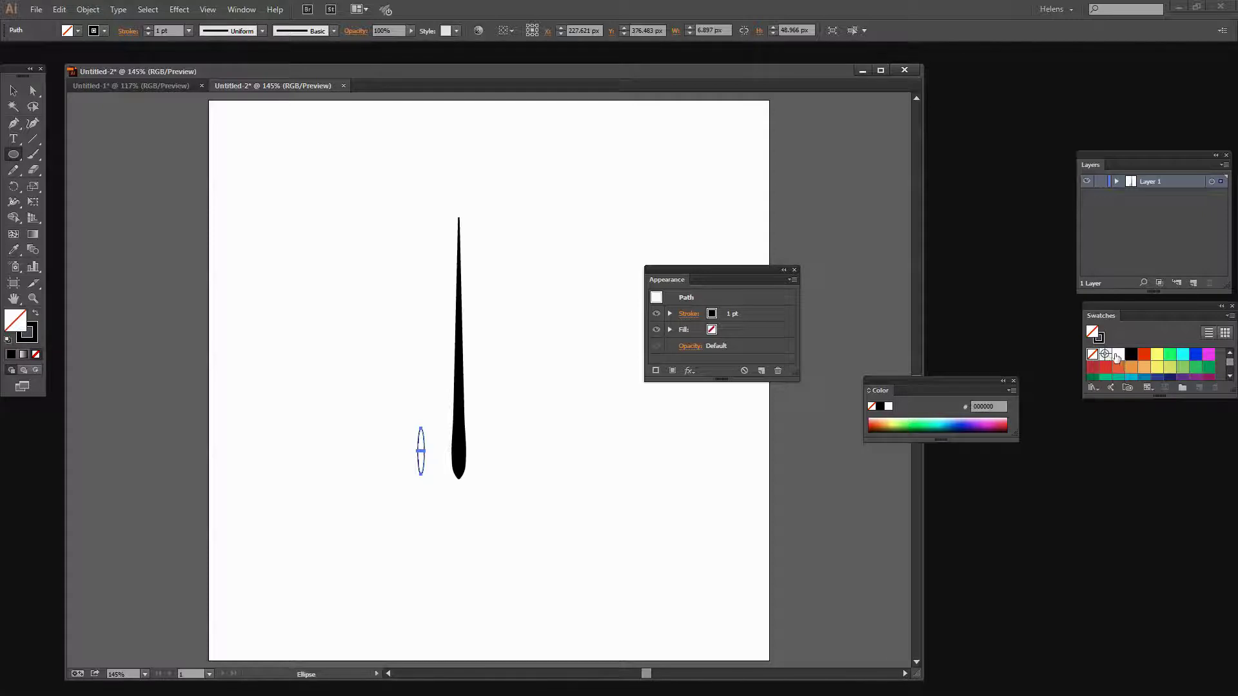
pyautogui.click(1118, 354)
pyautogui.click(28, 332)
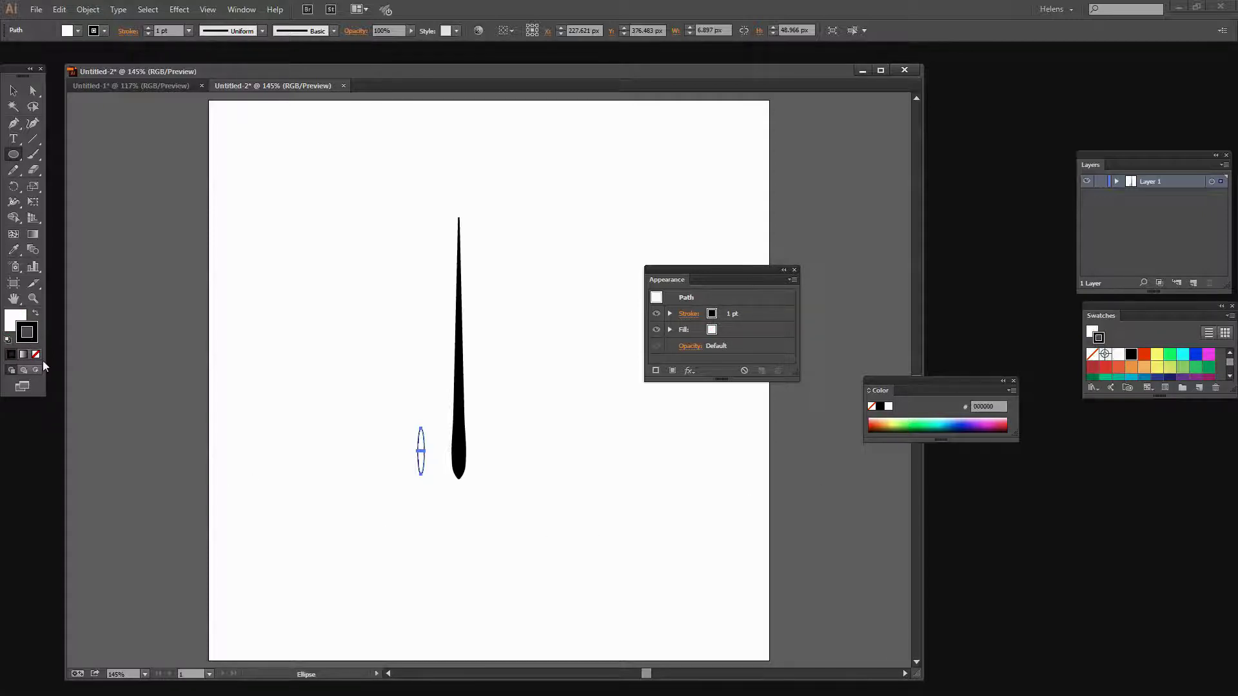
pyautogui.click(37, 354)
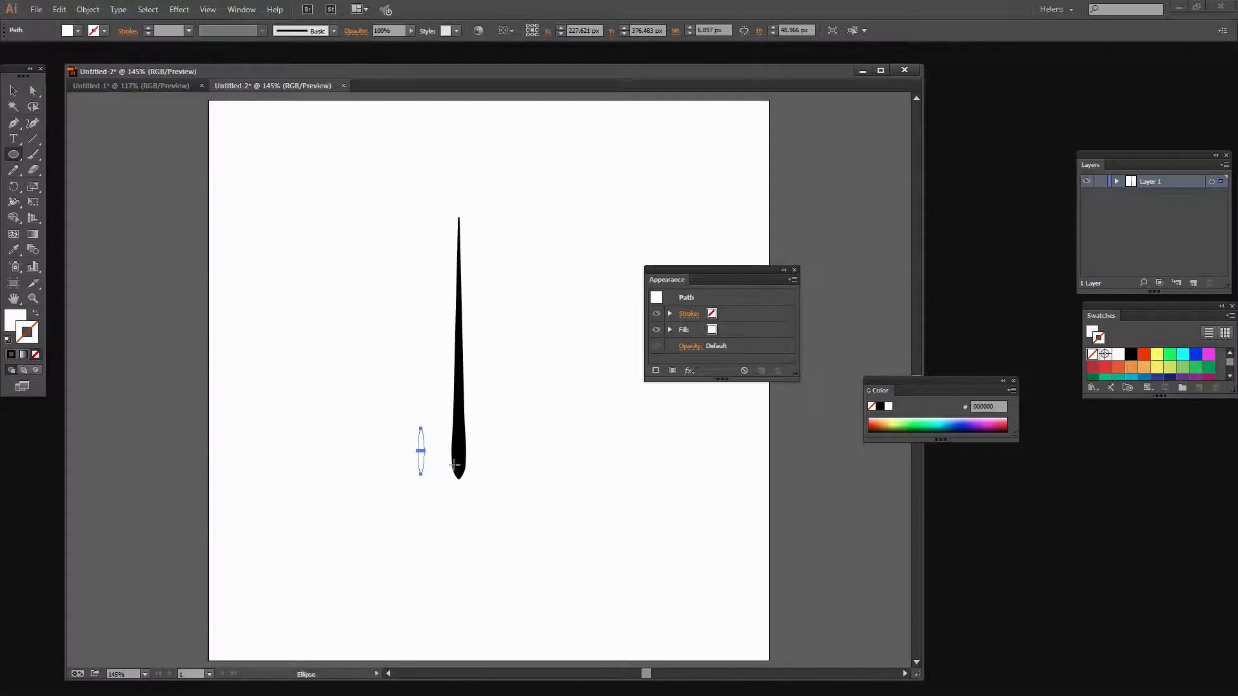
# Move the white ellipse onto the needle's wide lower end, centred as its eye, and check its position up close
pyautogui.press('v')
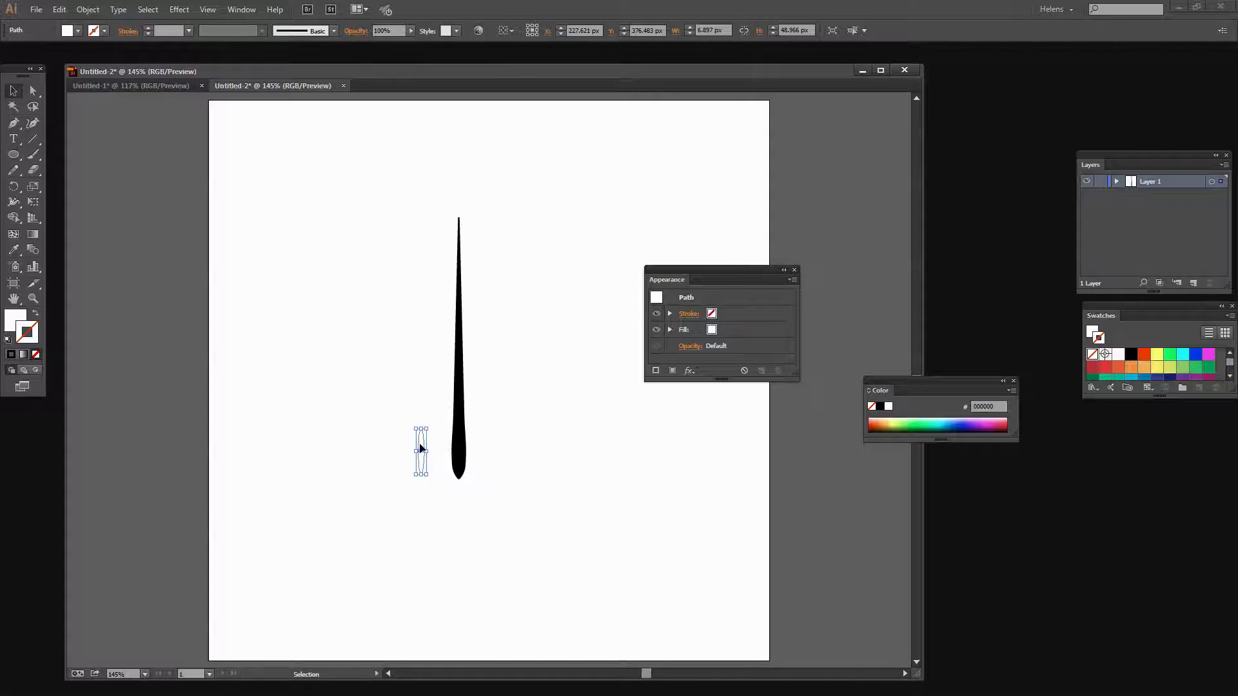
pyautogui.moveTo(421, 447); pyautogui.dragTo(438, 449)
pyautogui.moveTo(459, 448); pyautogui.dragTo(460, 450)
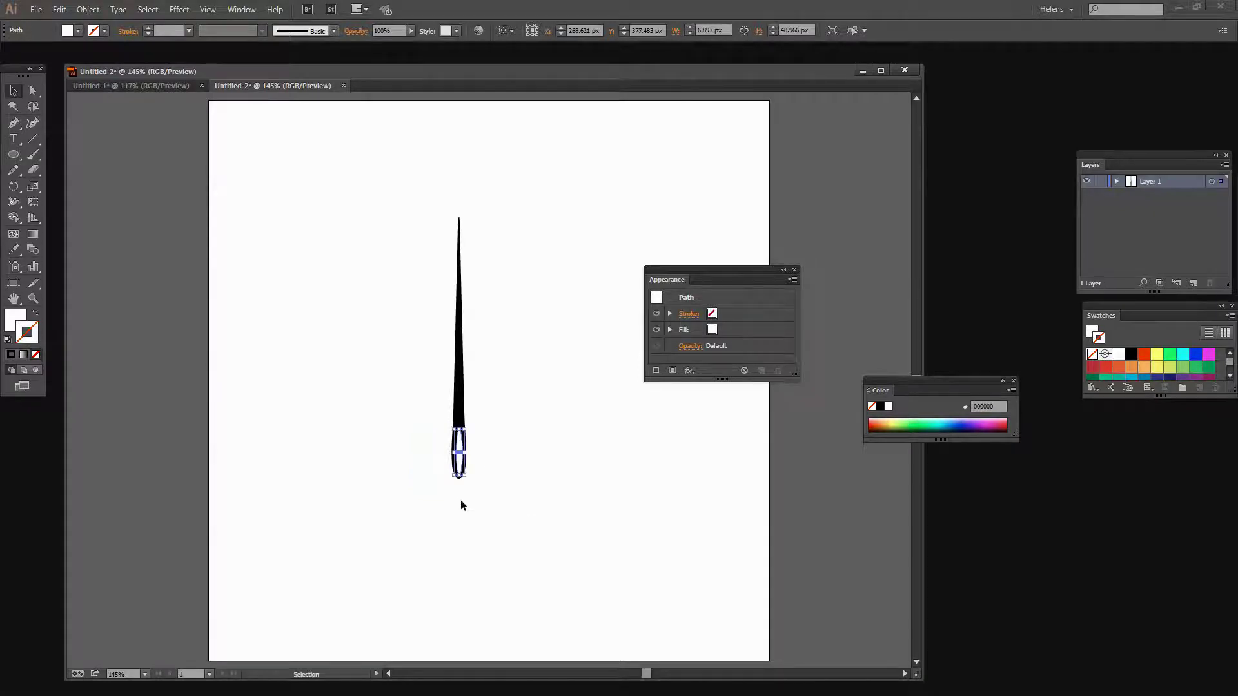
pyautogui.press('z')
pyautogui.moveTo(509, 516); pyautogui.dragTo(407, 387)
pyautogui.press('v')
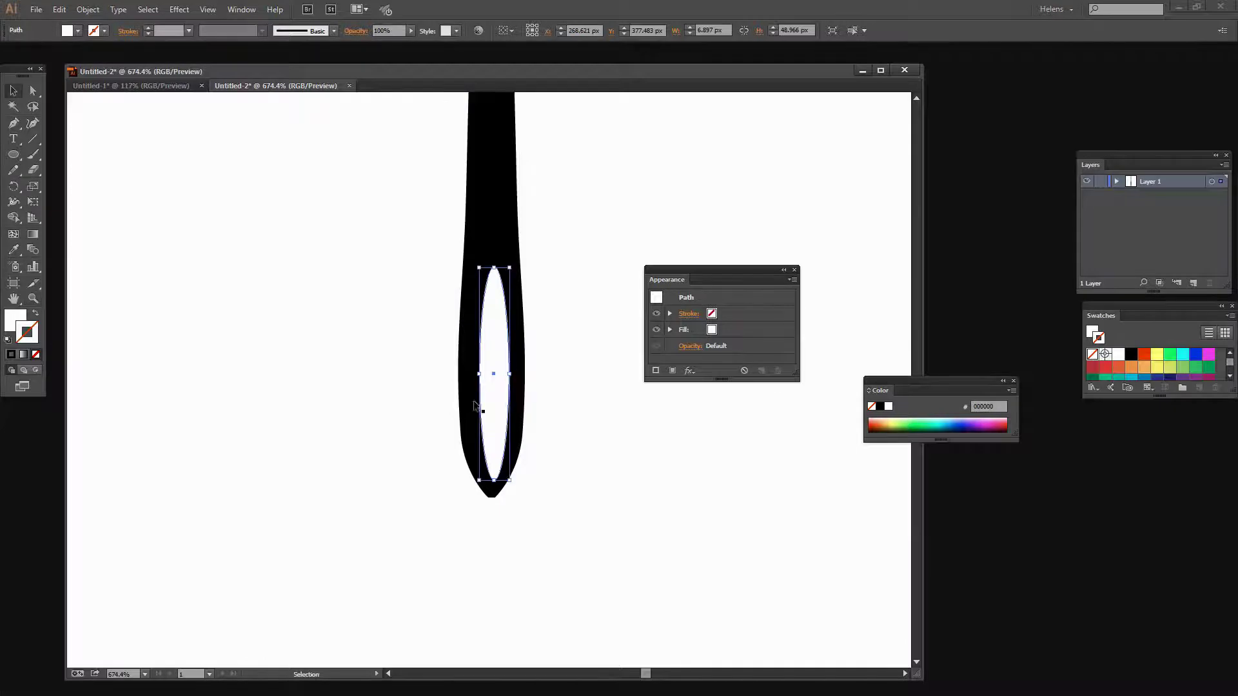
# Nudge the white ellipse slightly left and widen it to about 8 px inside the needle head, leaving it deselected
pyautogui.press('Left')
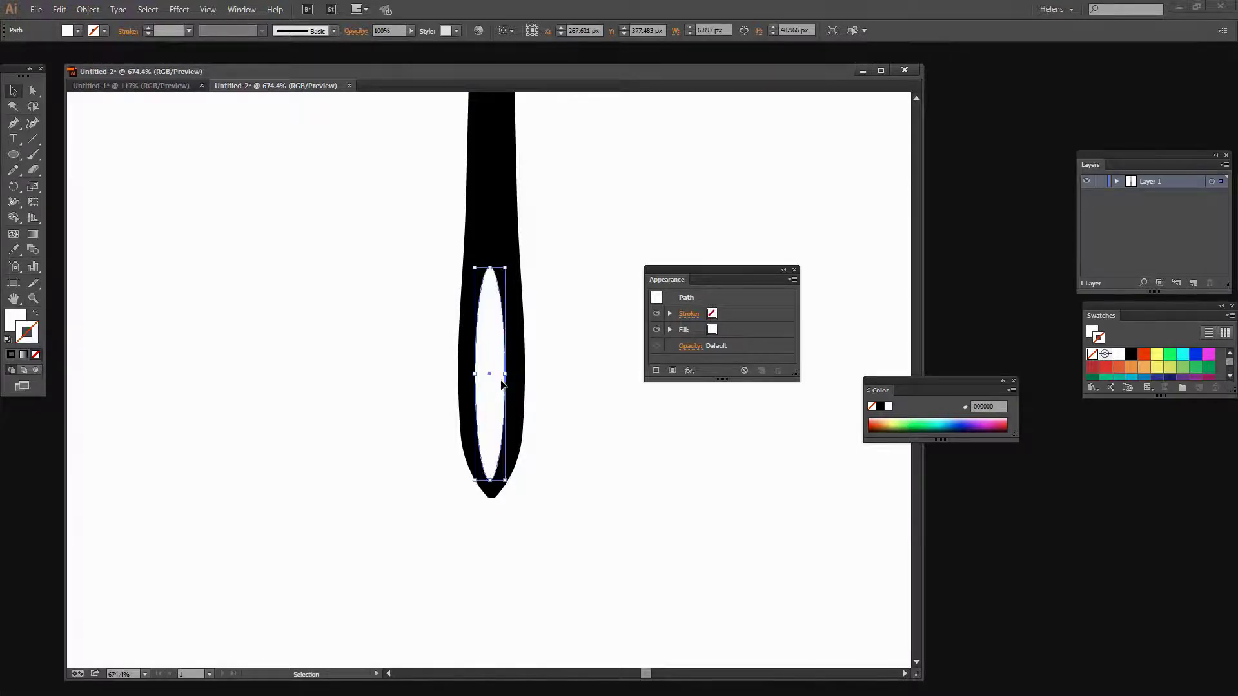
pyautogui.moveTo(507, 373); pyautogui.dragTo(512, 373)
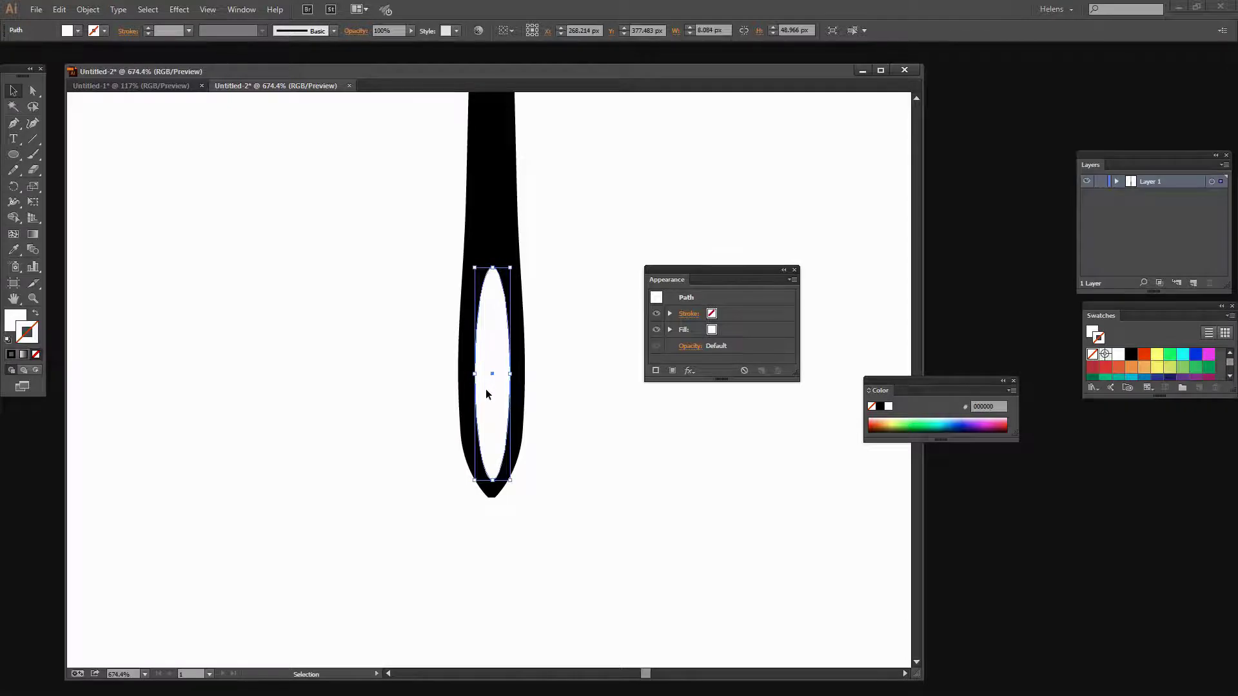
pyautogui.click(543, 493)
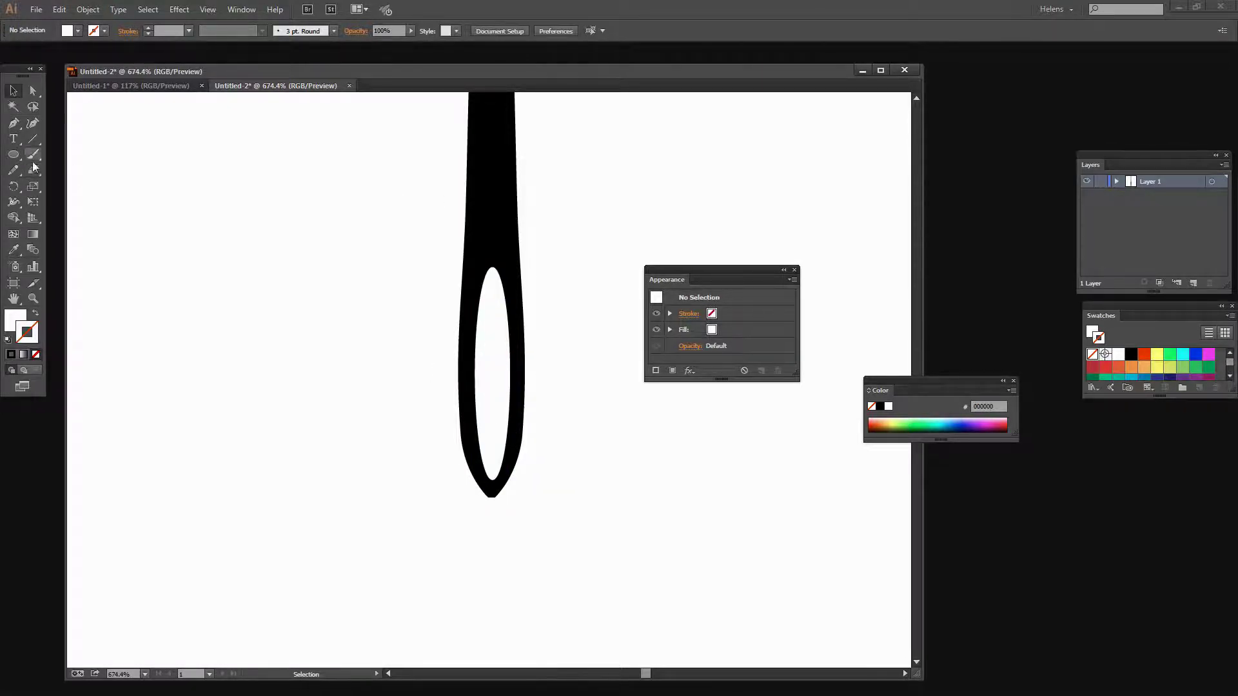
# Expand the appearance of the needle's tapered stroke into a filled outline shape
pyautogui.click(502, 214)
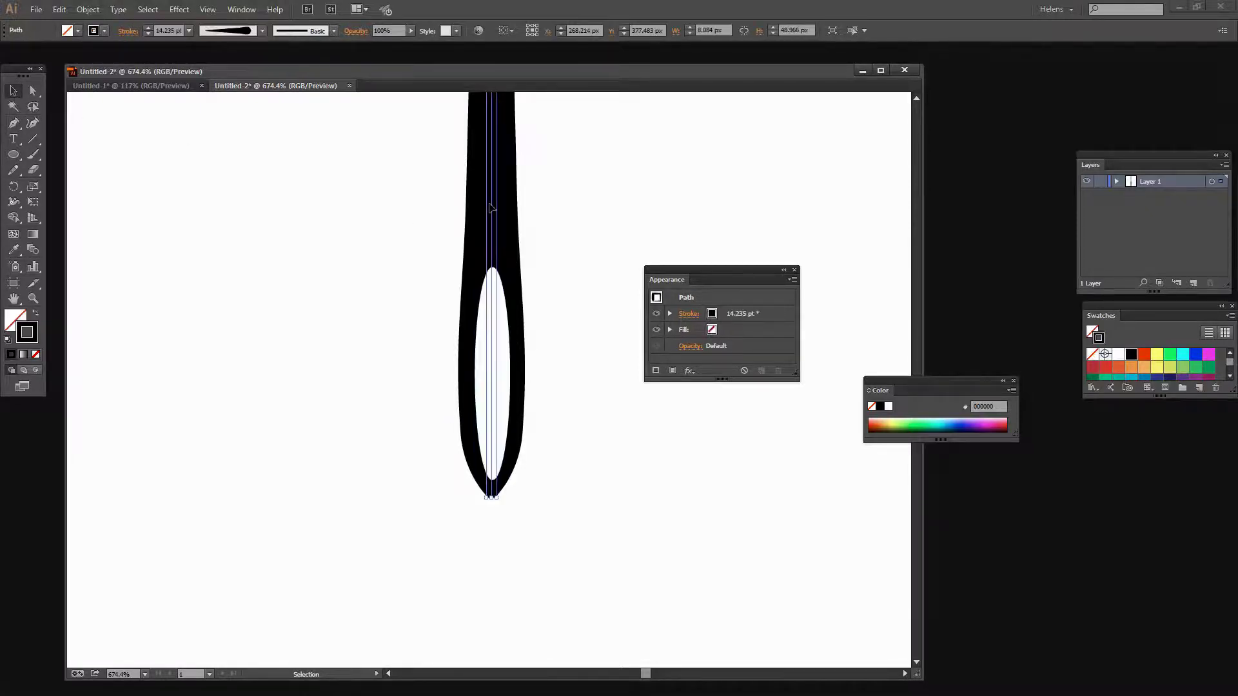
pyautogui.scroll(3, 540, 303)
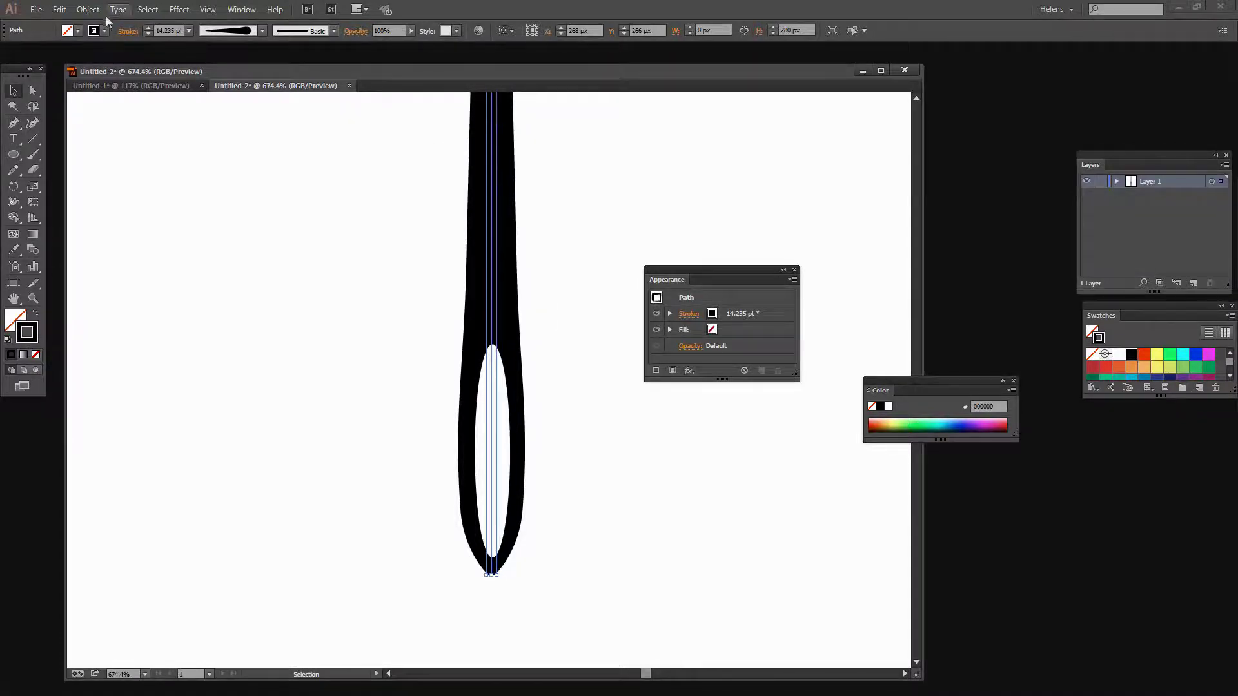
pyautogui.click(88, 9)
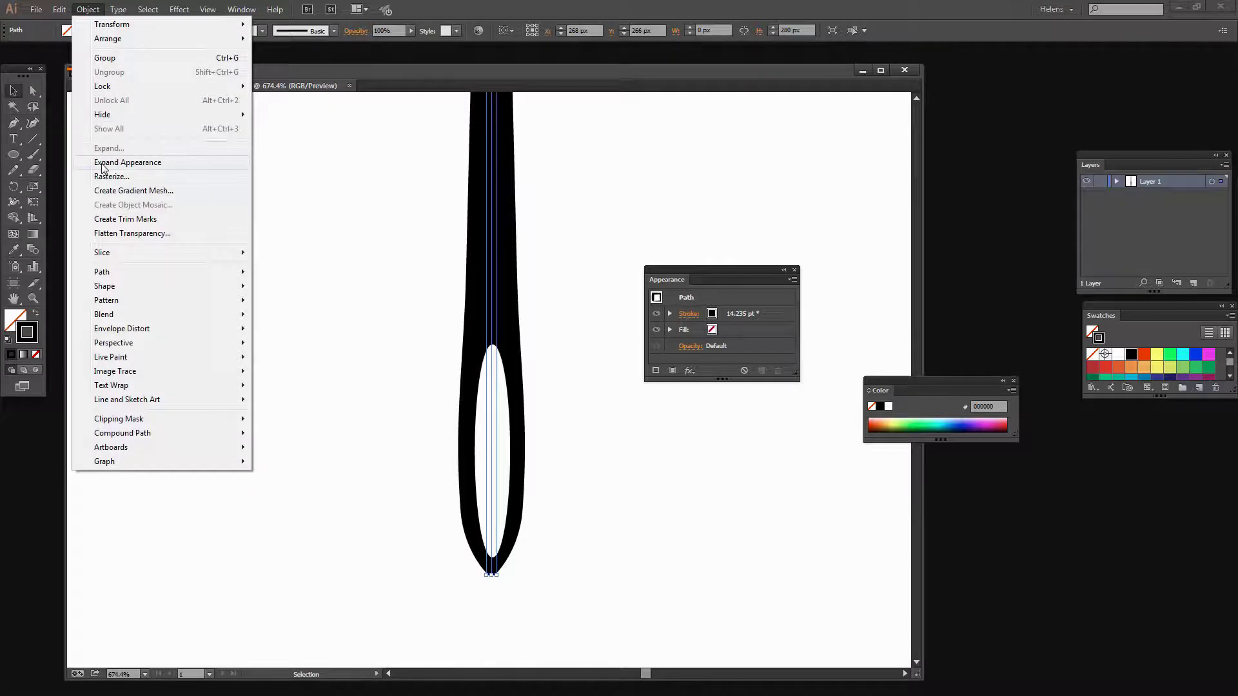
pyautogui.click(107, 164)
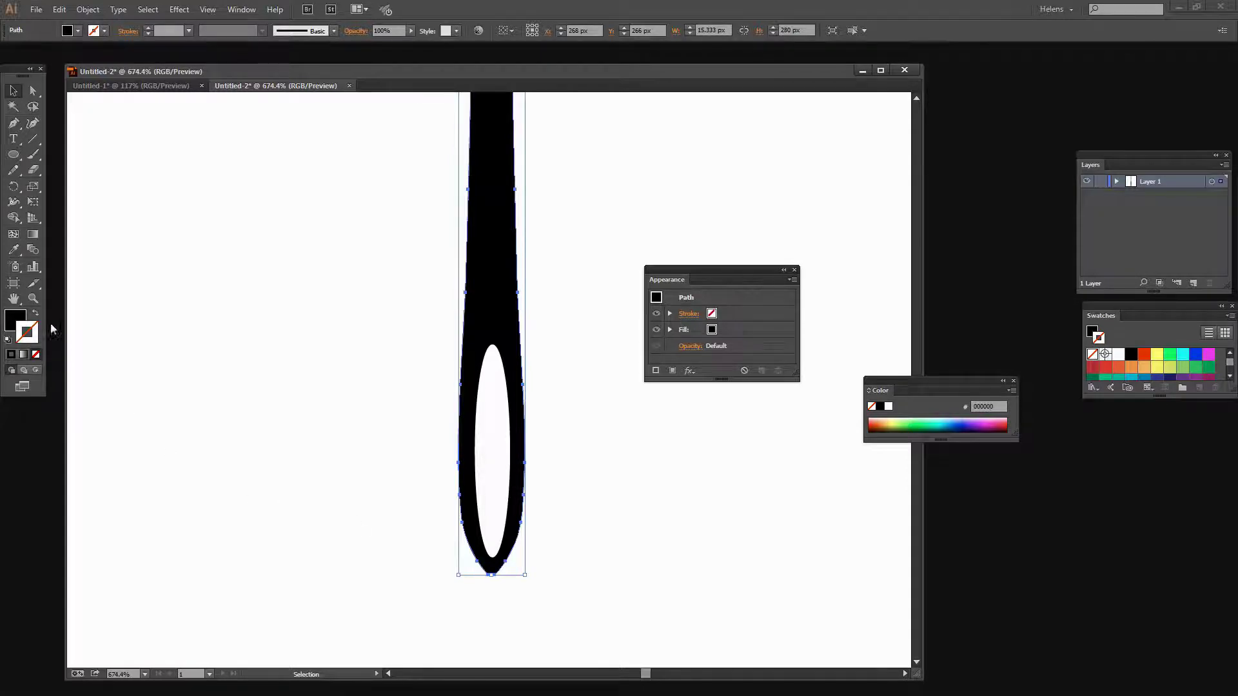
# Cut the white ellipse out of the needle shape with the Pathfinder's Minus Front operation
pyautogui.click(33, 298)
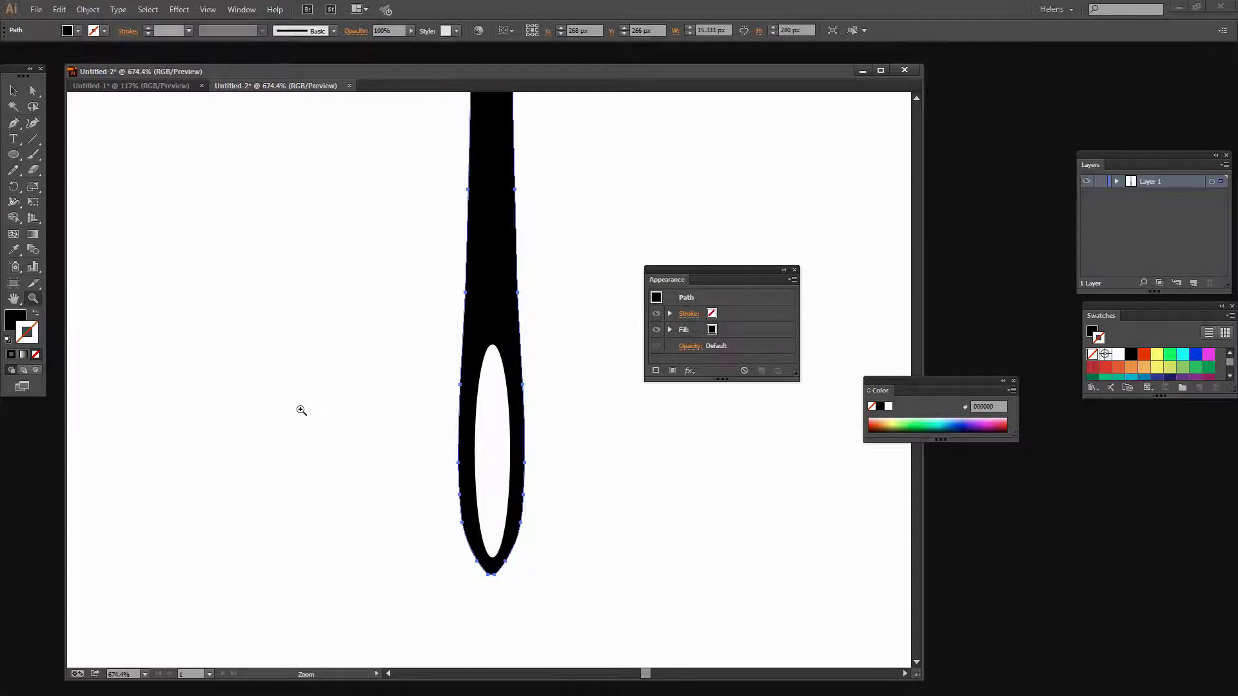
pyautogui.keyDown('alt'); pyautogui.click(299, 409); pyautogui.keyUp('alt')
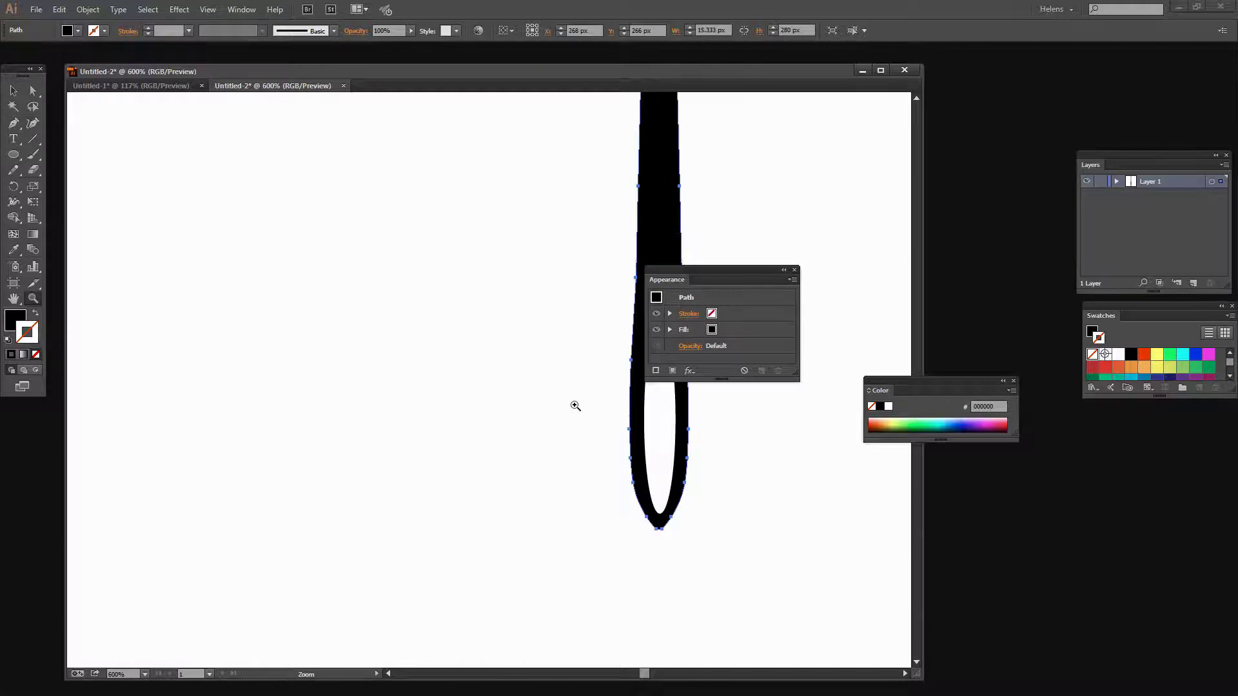
pyautogui.hotkey('ctrl', '0')
pyautogui.click(13, 92)
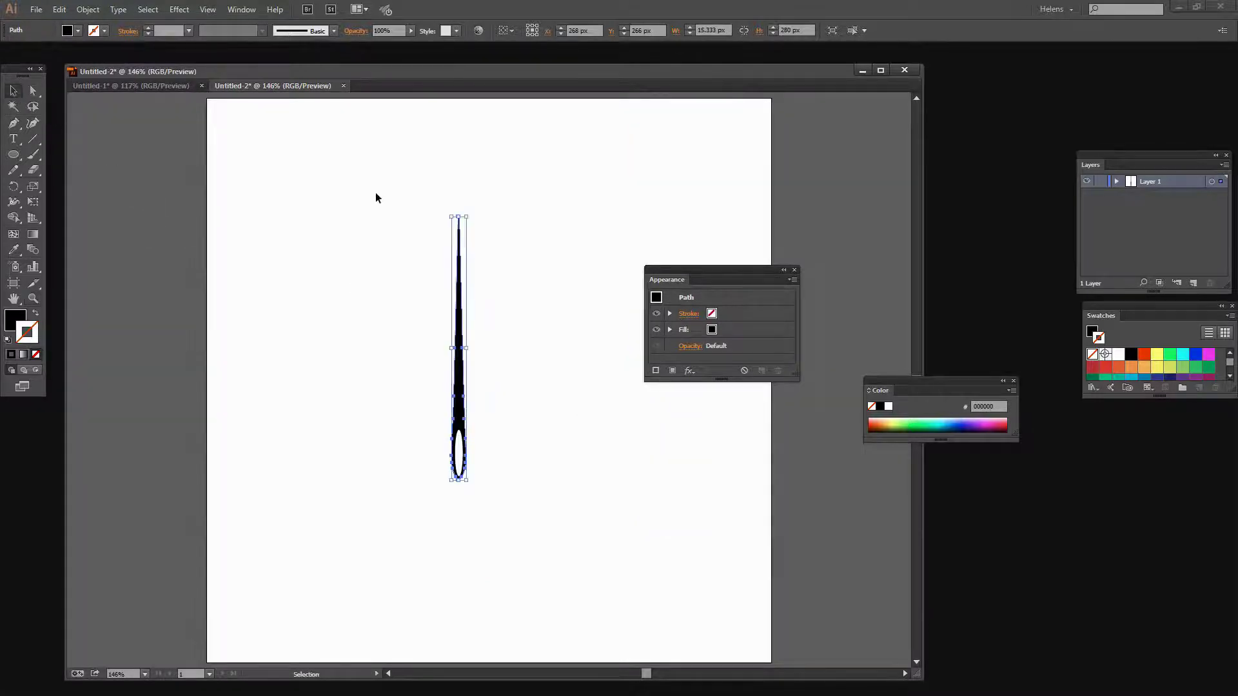
pyautogui.moveTo(371, 181); pyautogui.dragTo(575, 577)
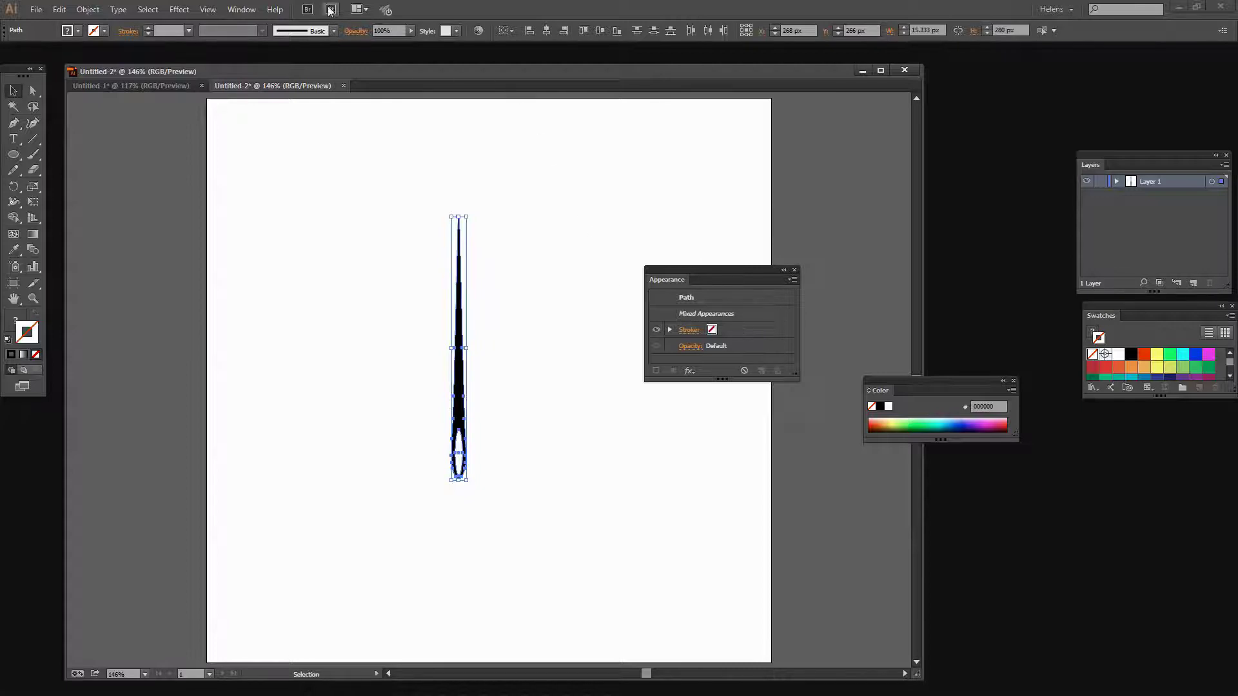
pyautogui.click(242, 9)
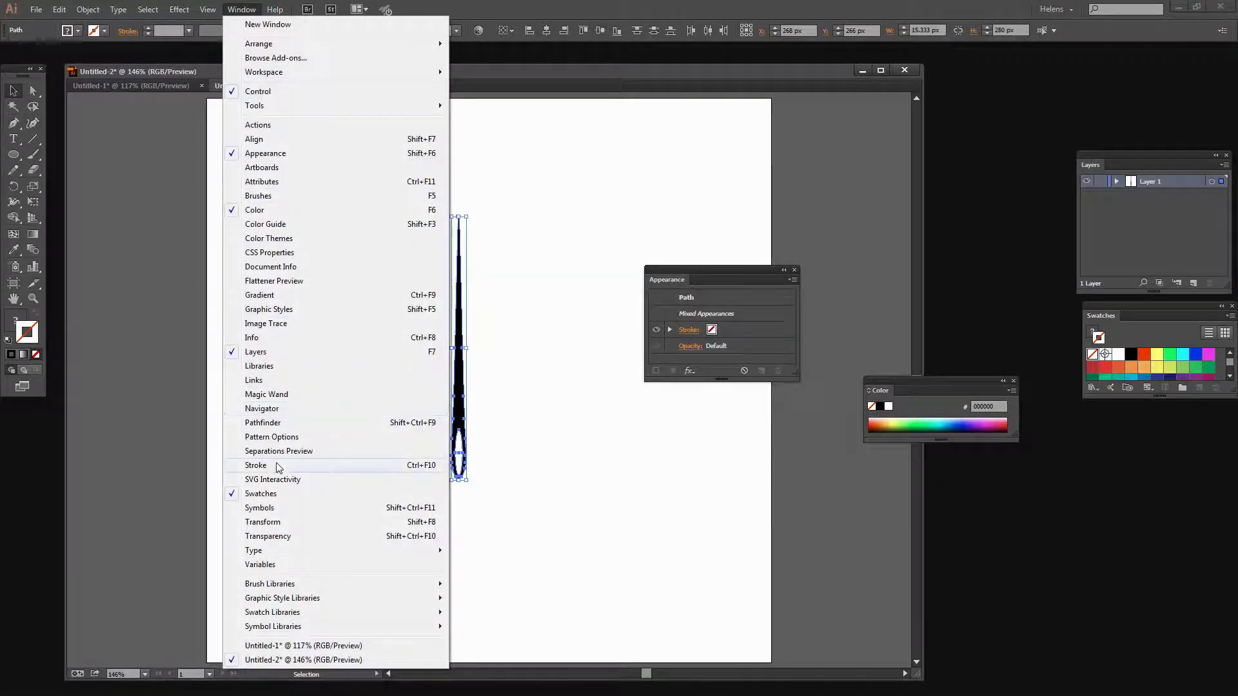
pyautogui.click(285, 422)
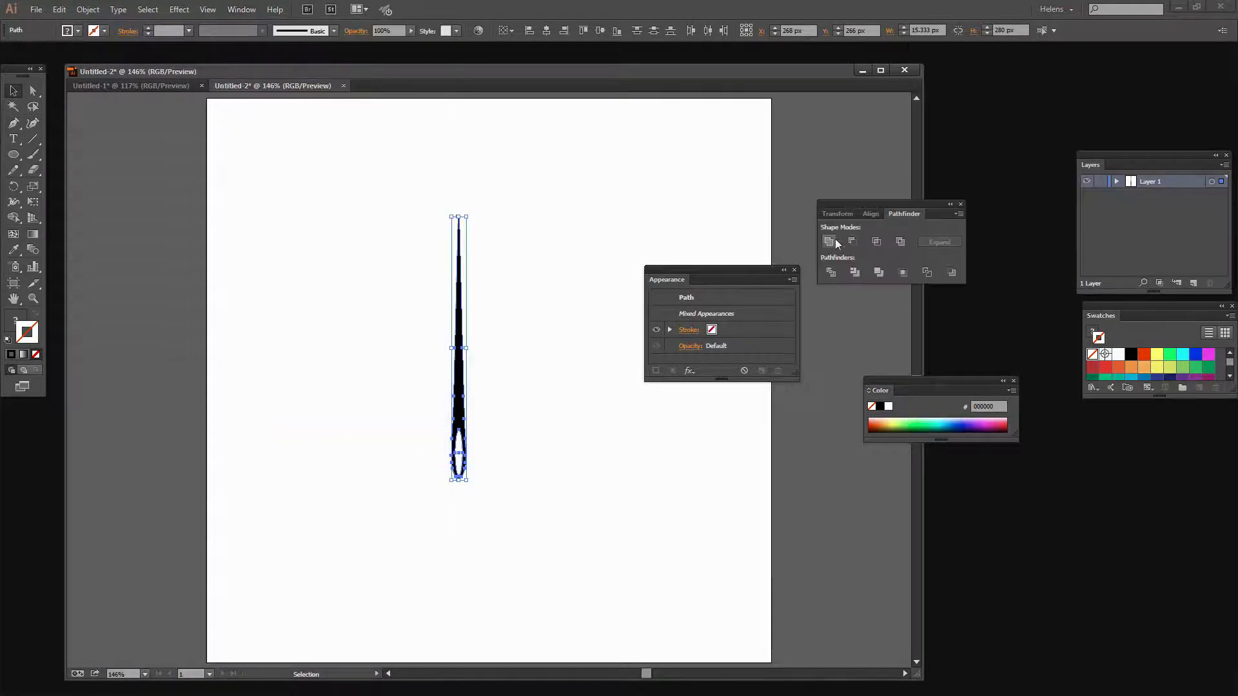
pyautogui.moveTo(842, 204); pyautogui.dragTo(614, 488)
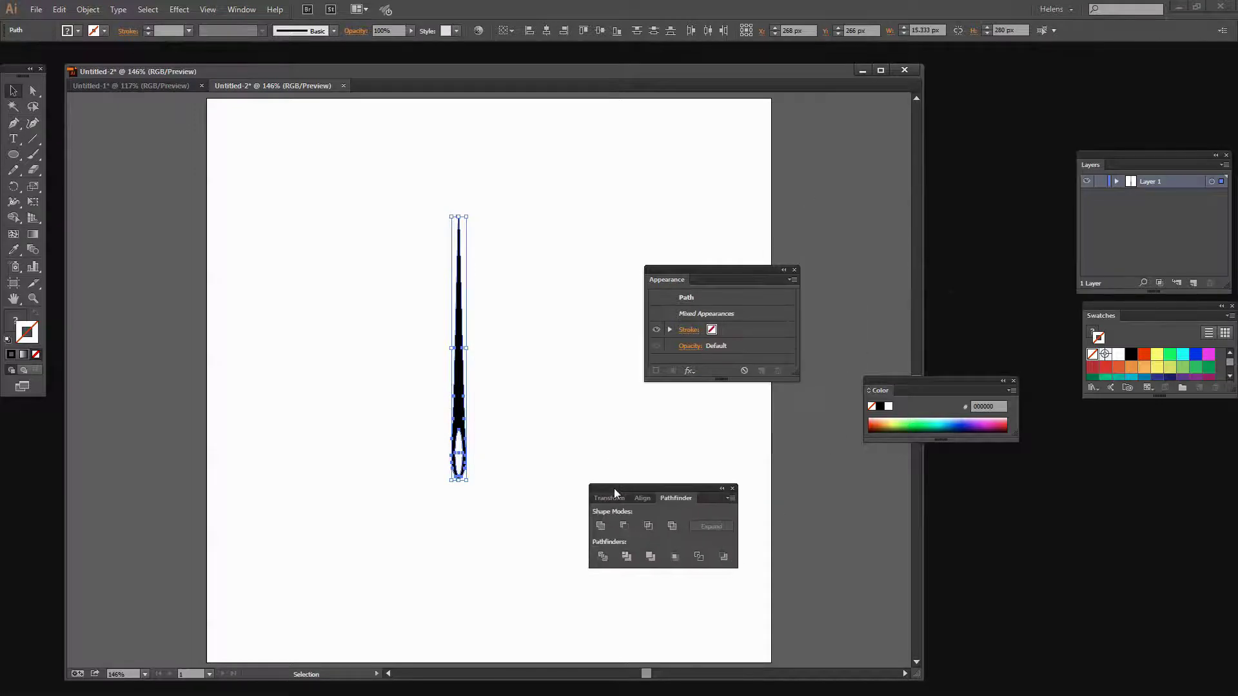
pyautogui.click(623, 526)
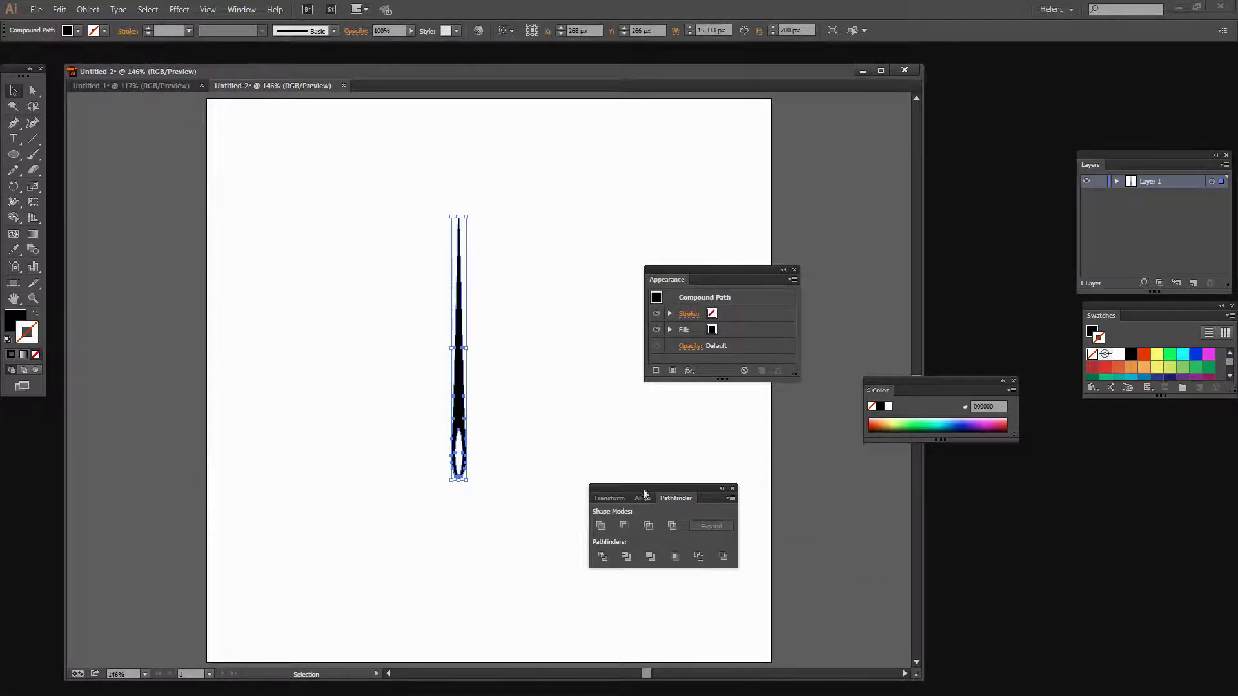
# Rename the needle's compound path in Layer 1 as "needle", and deselect it
pyautogui.click(1116, 182)
pyautogui.moveTo(1118, 153); pyautogui.dragTo(778, 121)
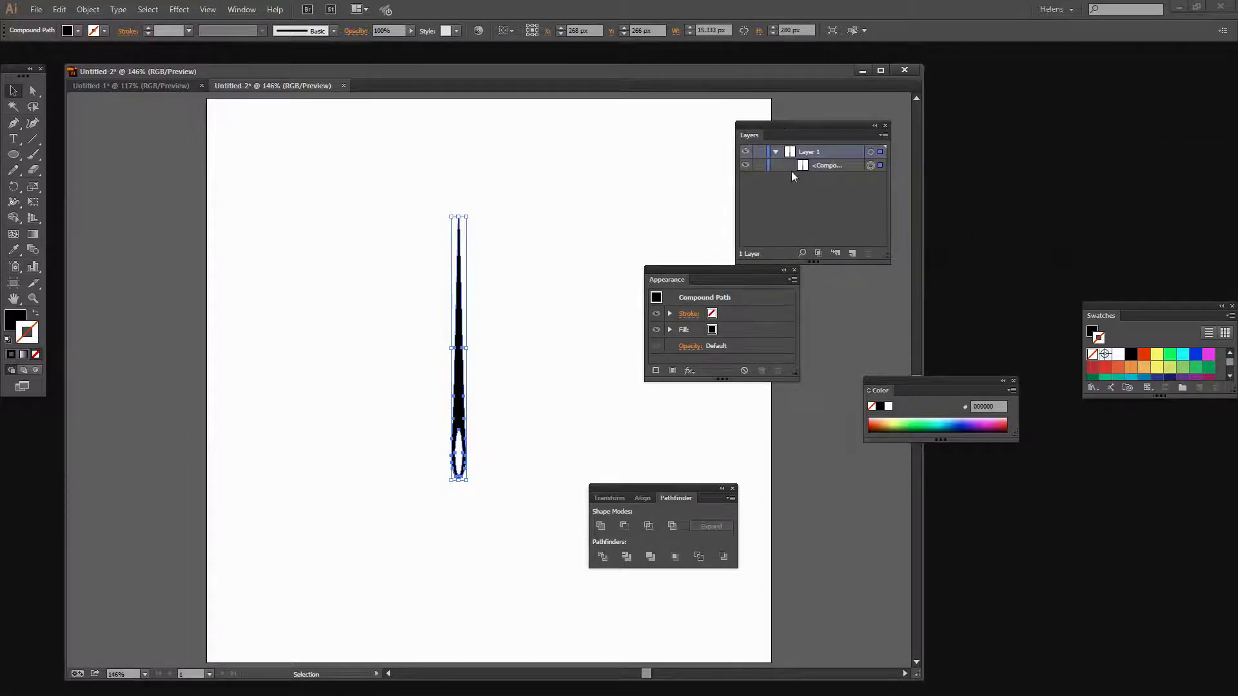
pyautogui.click(828, 165)
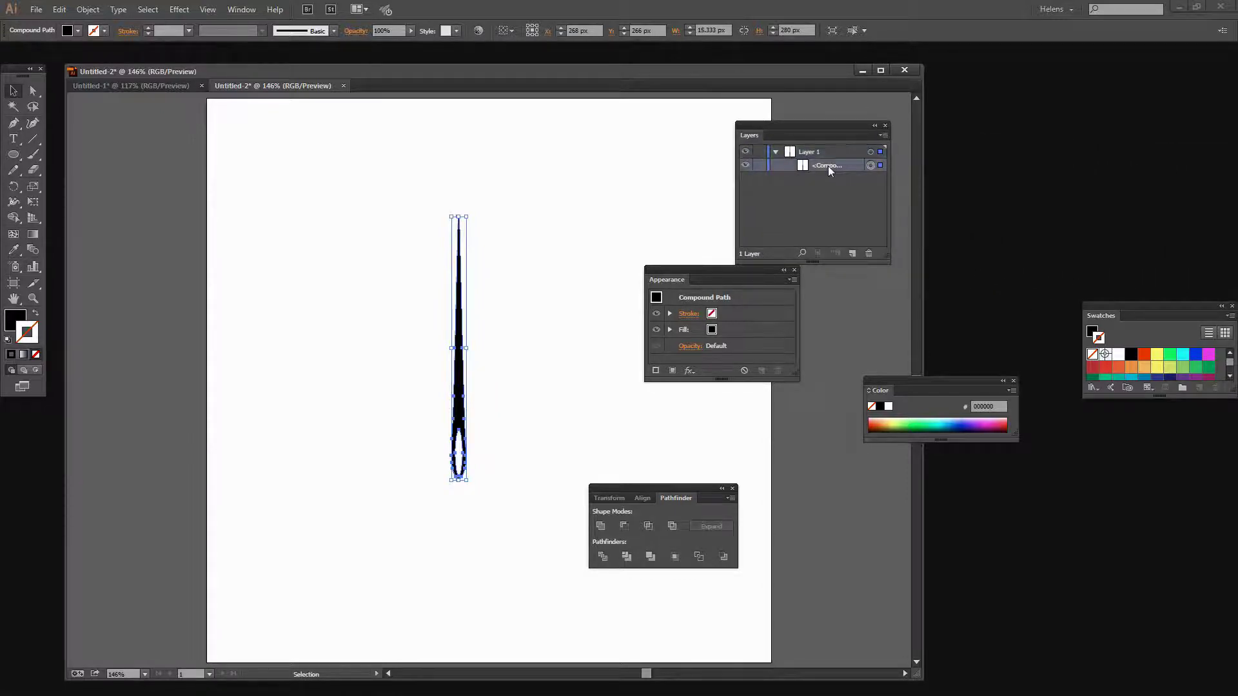
pyautogui.doubleClick(829, 165)
pyautogui.write('needle')
pyautogui.click(317, 319)
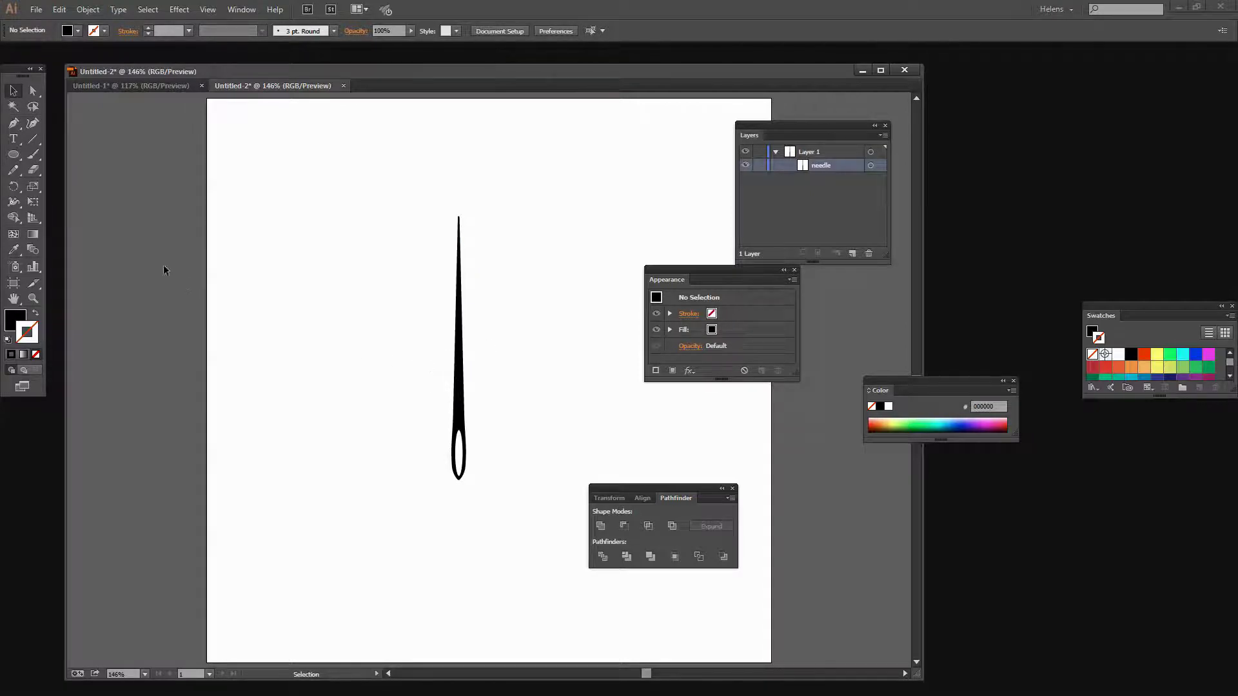
# Draw a rectangle about 544 × 336 px over the needle, with a light orange fill and no stroke
pyautogui.click(14, 154)
pyautogui.moveTo(14, 154); pyautogui.dragTo(55, 156)
pyautogui.moveTo(226, 217); pyautogui.dragTo(739, 532)
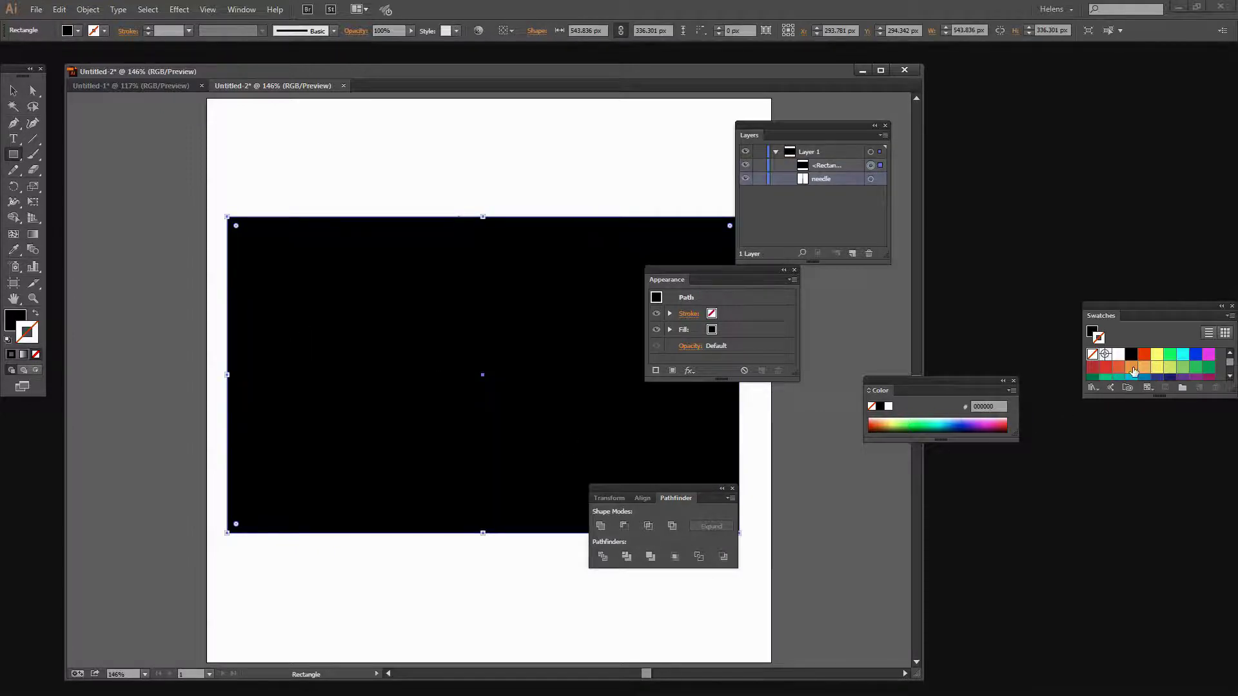
pyautogui.click(1144, 367)
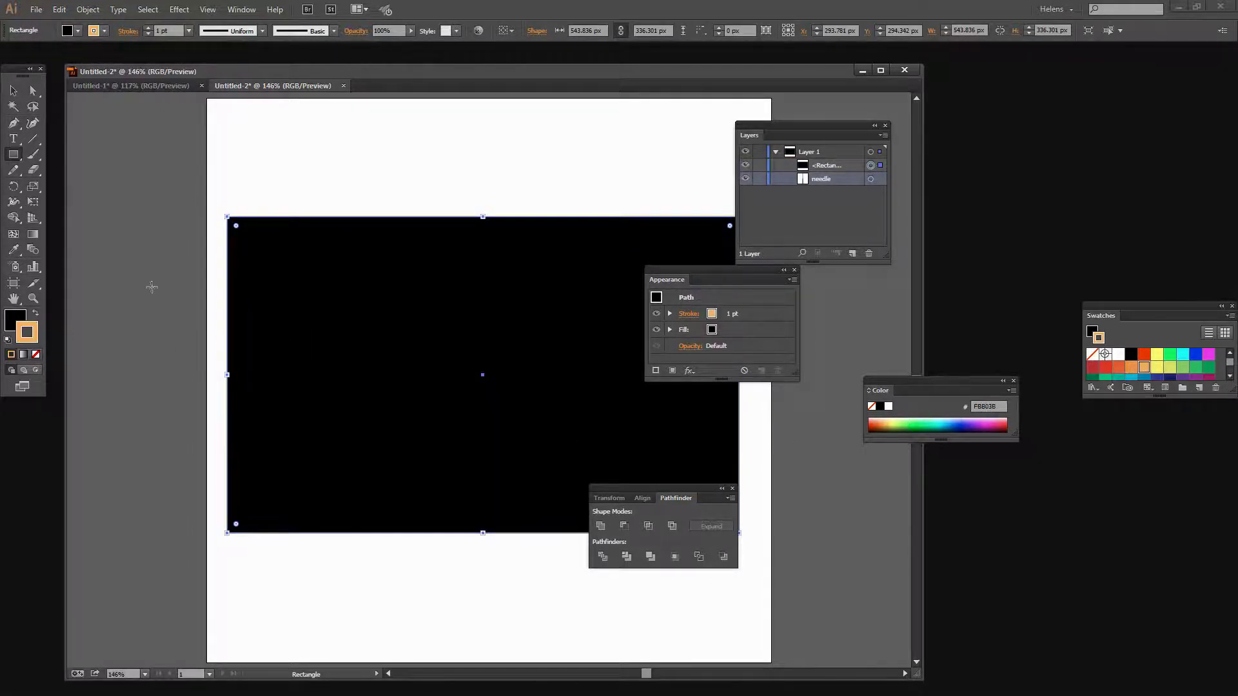
pyautogui.click(35, 315)
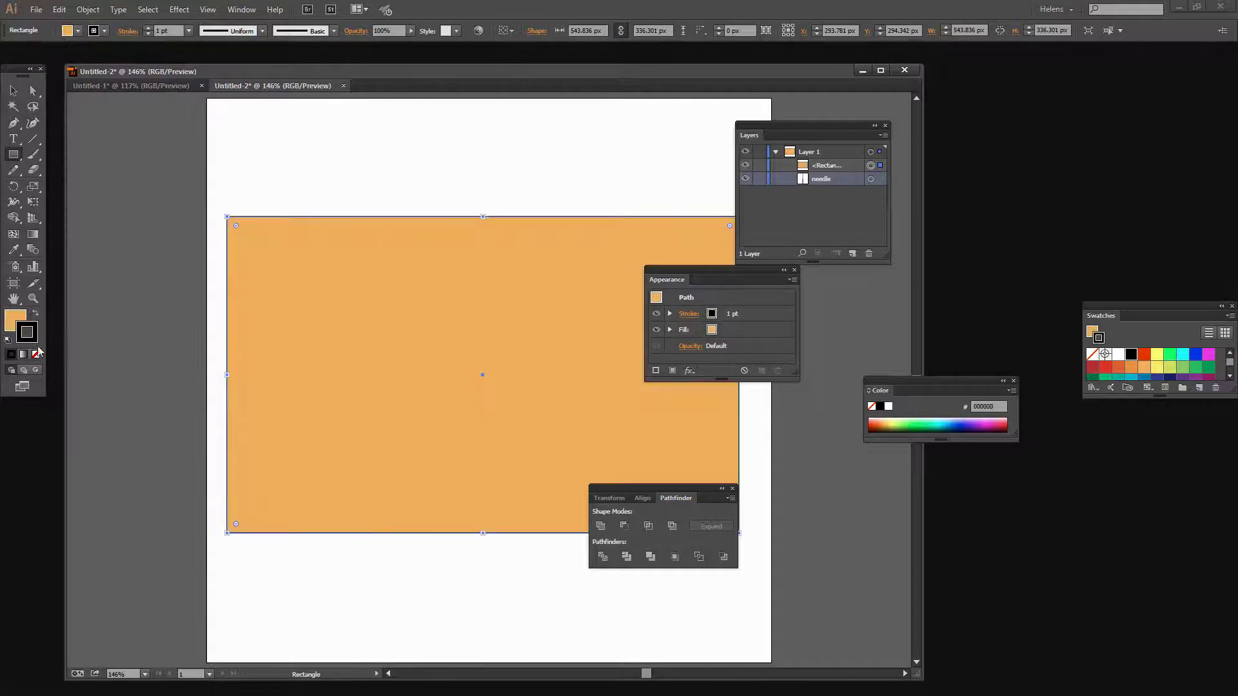
pyautogui.click(36, 354)
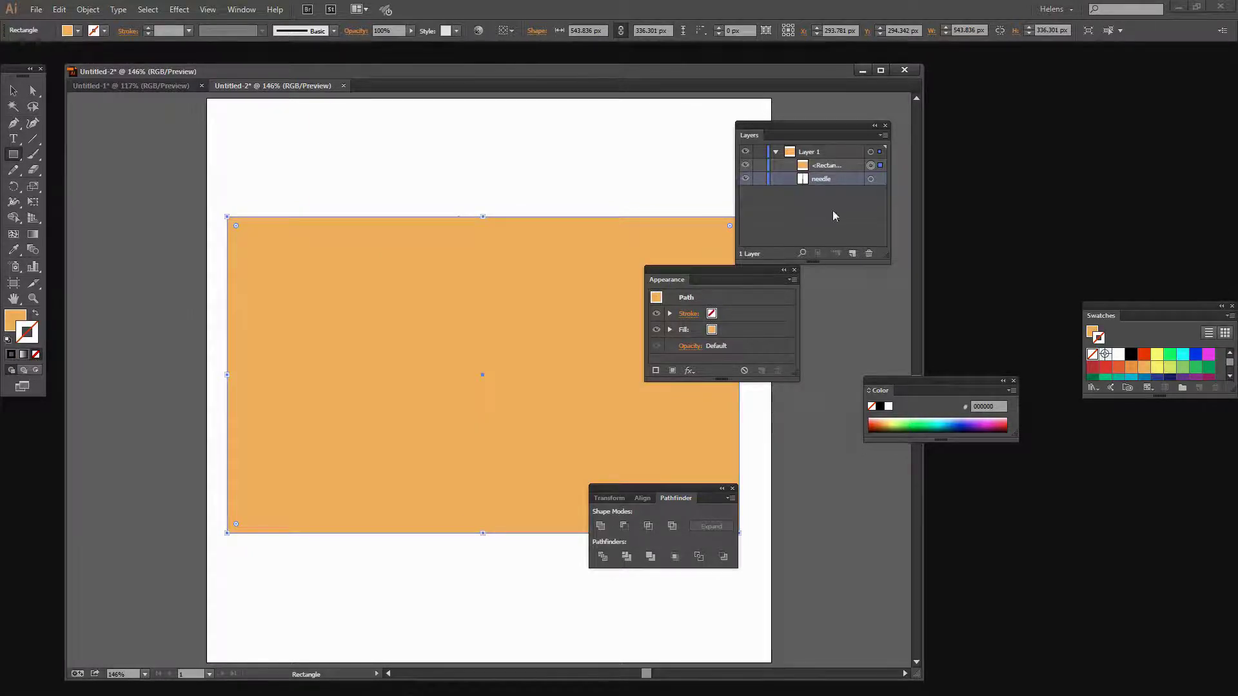
# Move the needle onto a new layer above the orange rectangle, and lock the rectangle's Layer 1
pyautogui.click(853, 254)
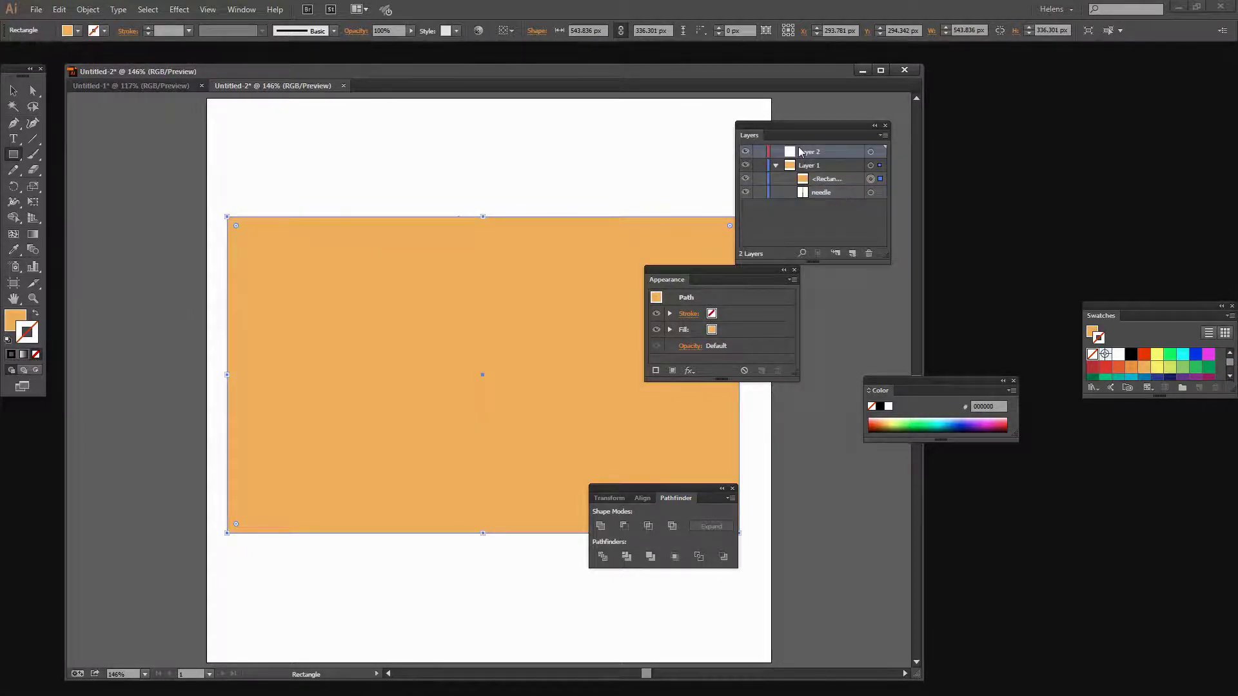
pyautogui.moveTo(820, 180); pyautogui.dragTo(806, 154)
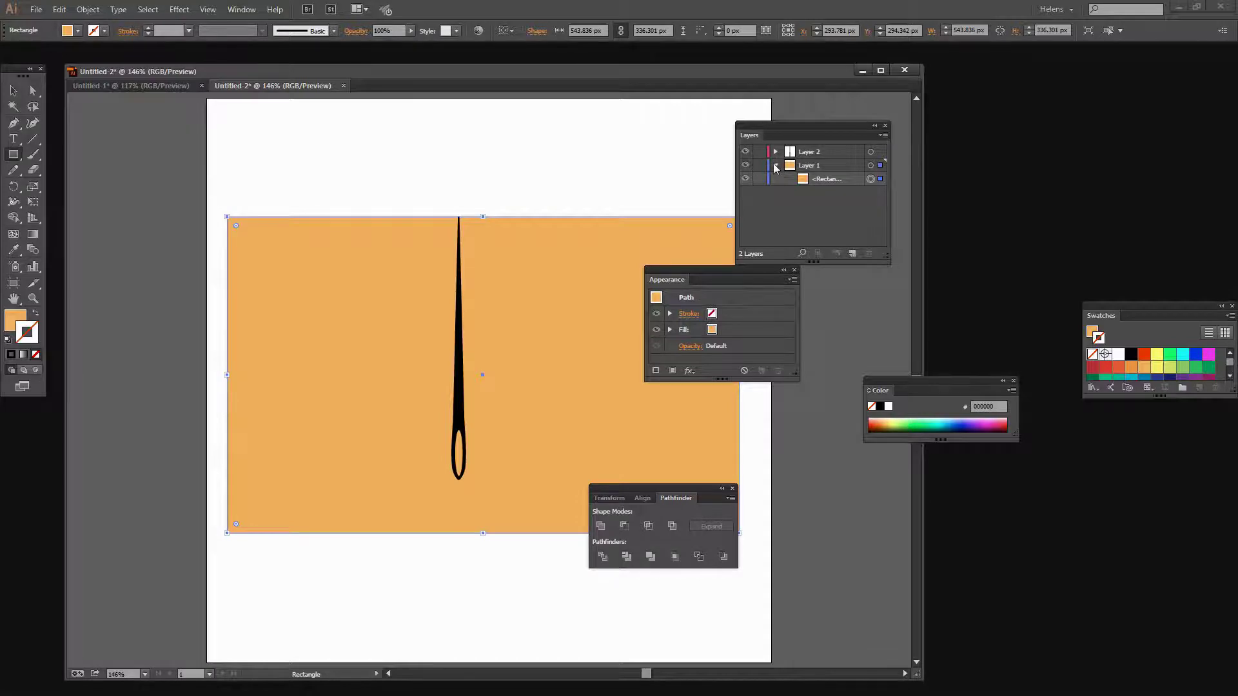
pyautogui.click(776, 166)
pyautogui.click(760, 167)
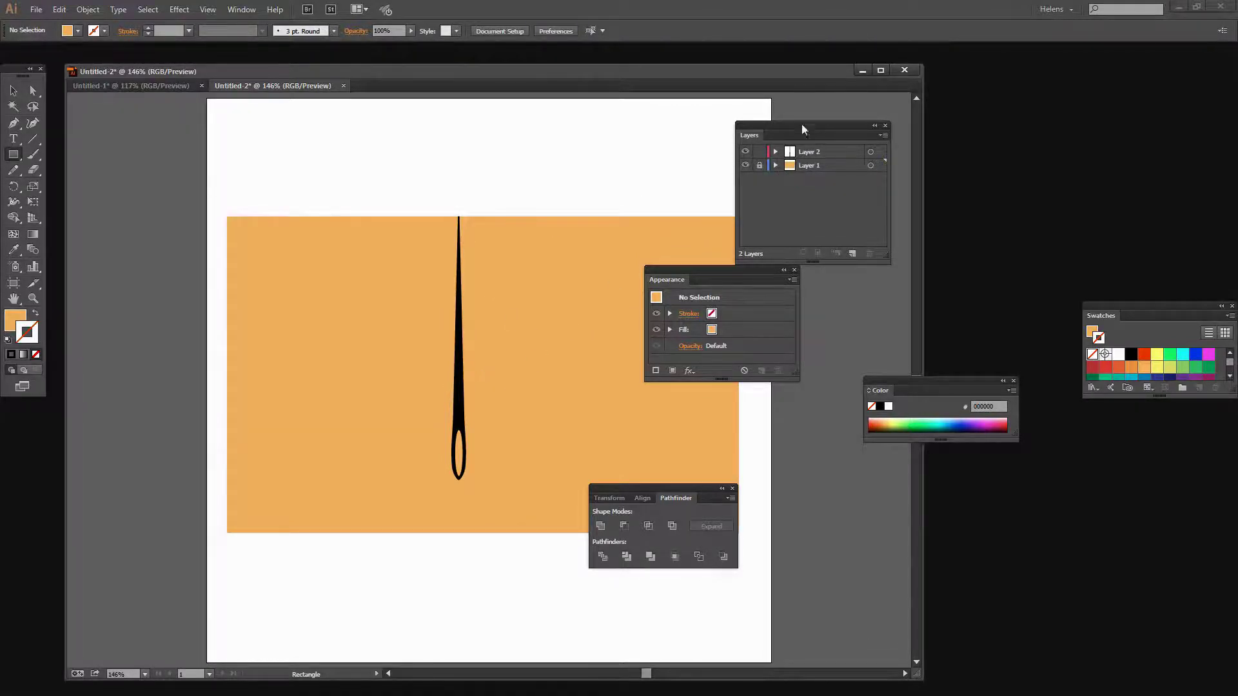
pyautogui.moveTo(792, 122); pyautogui.dragTo(763, 470)
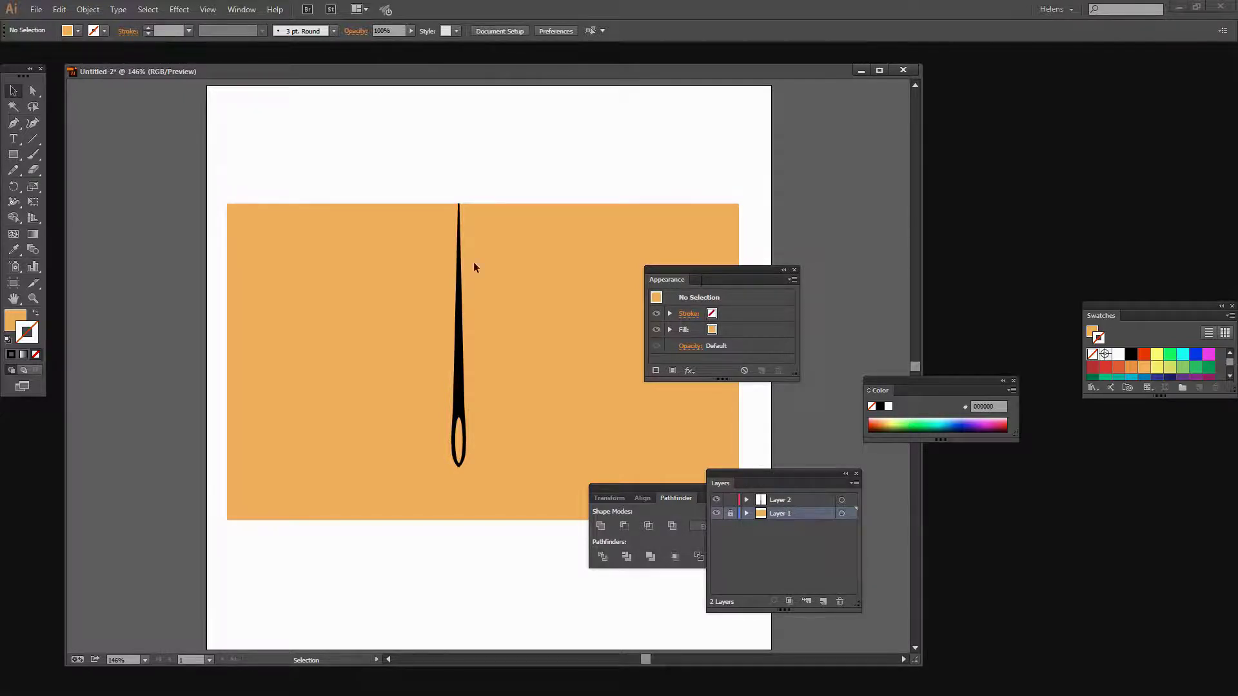
# Prepare the Pen tool with no fill and a 1 pt black stroke
pyautogui.click(13, 123)
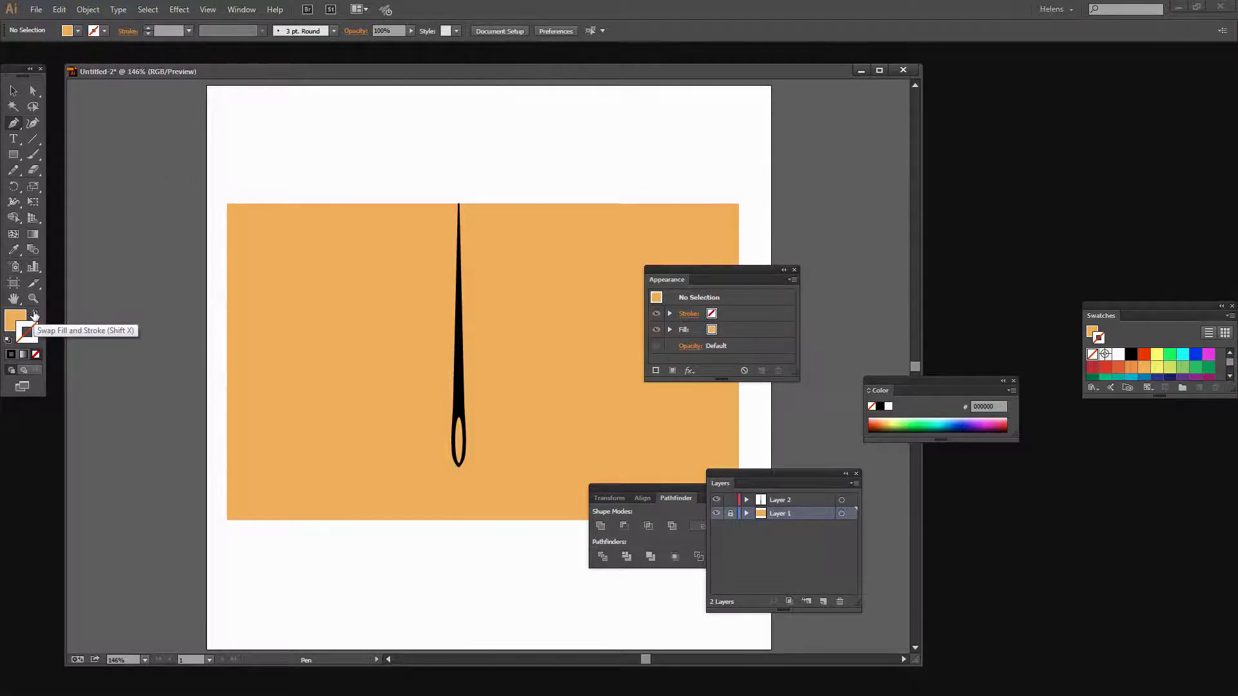
pyautogui.press('d')
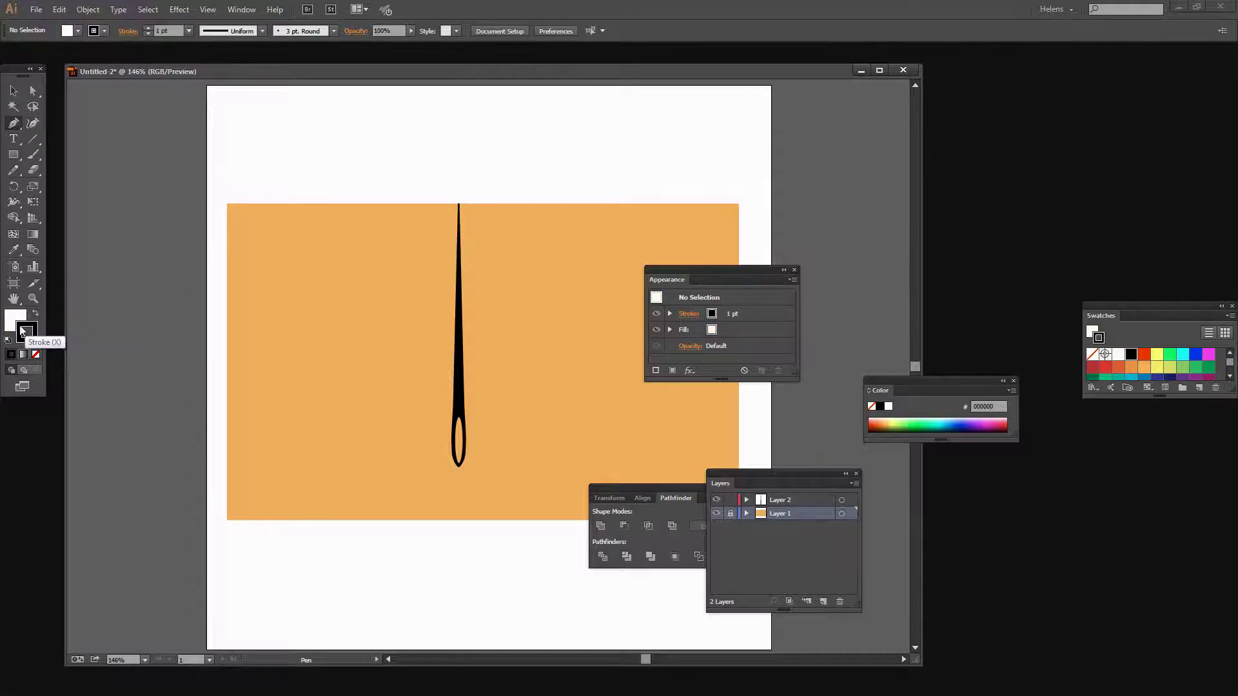
pyautogui.click(12, 321)
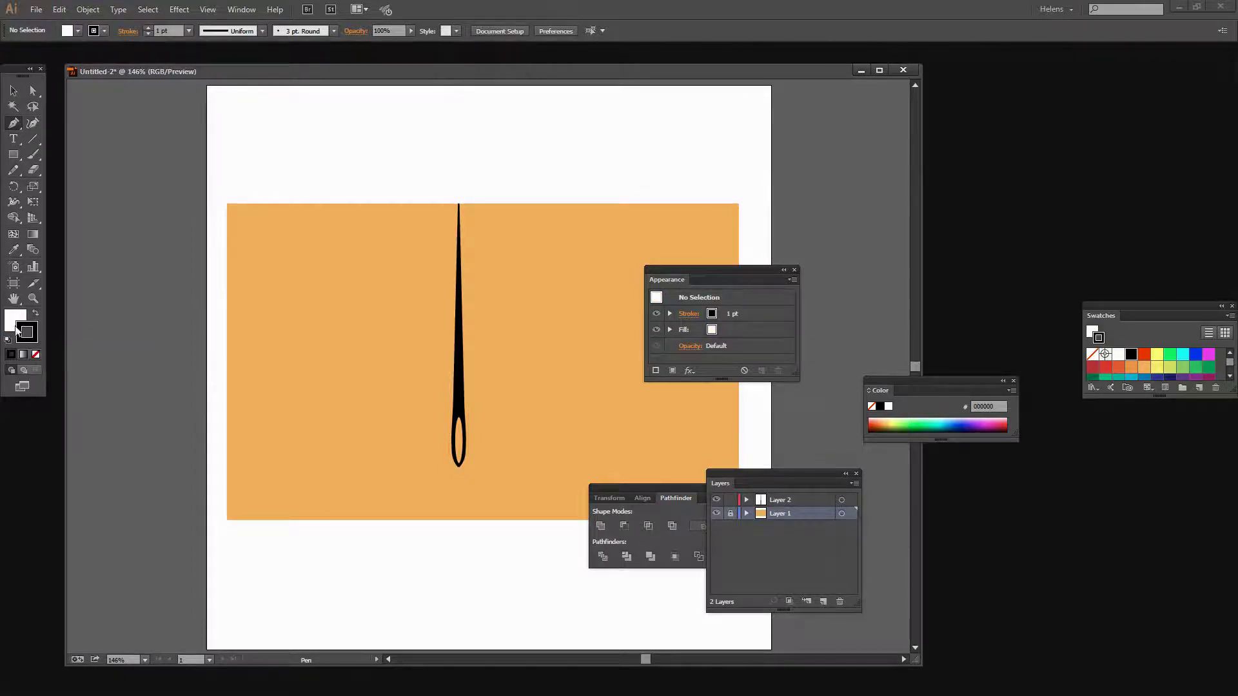
pyautogui.click(36, 356)
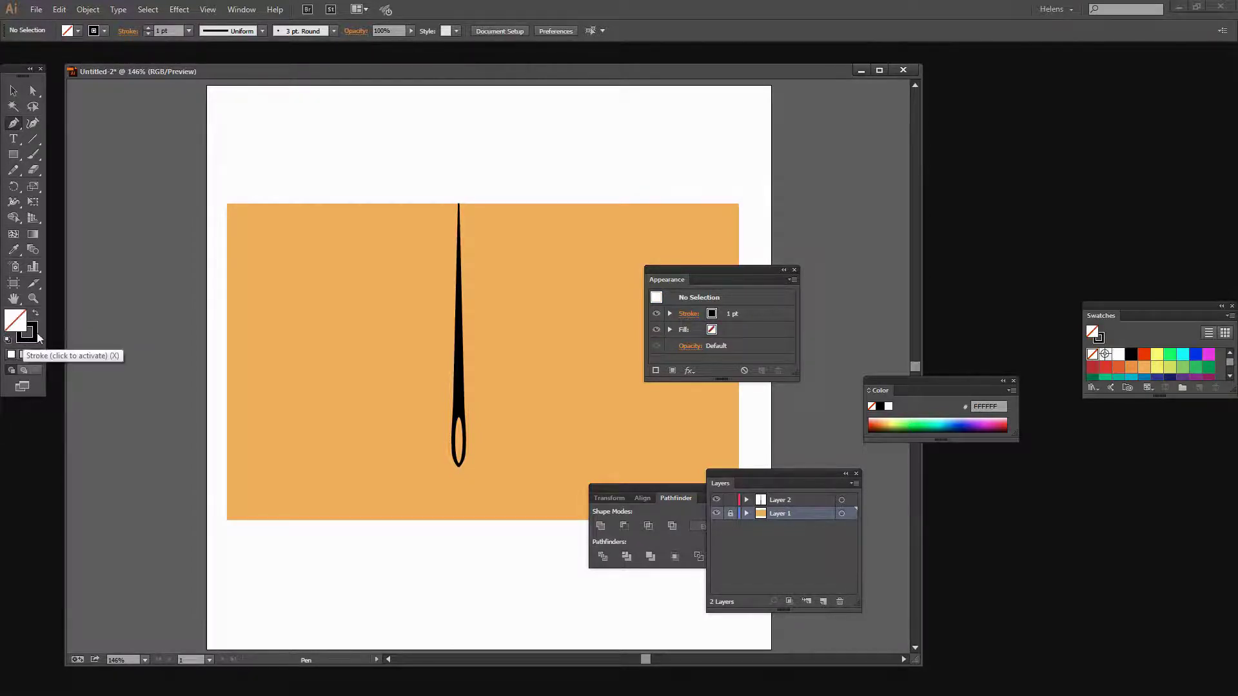
pyautogui.click(34, 333)
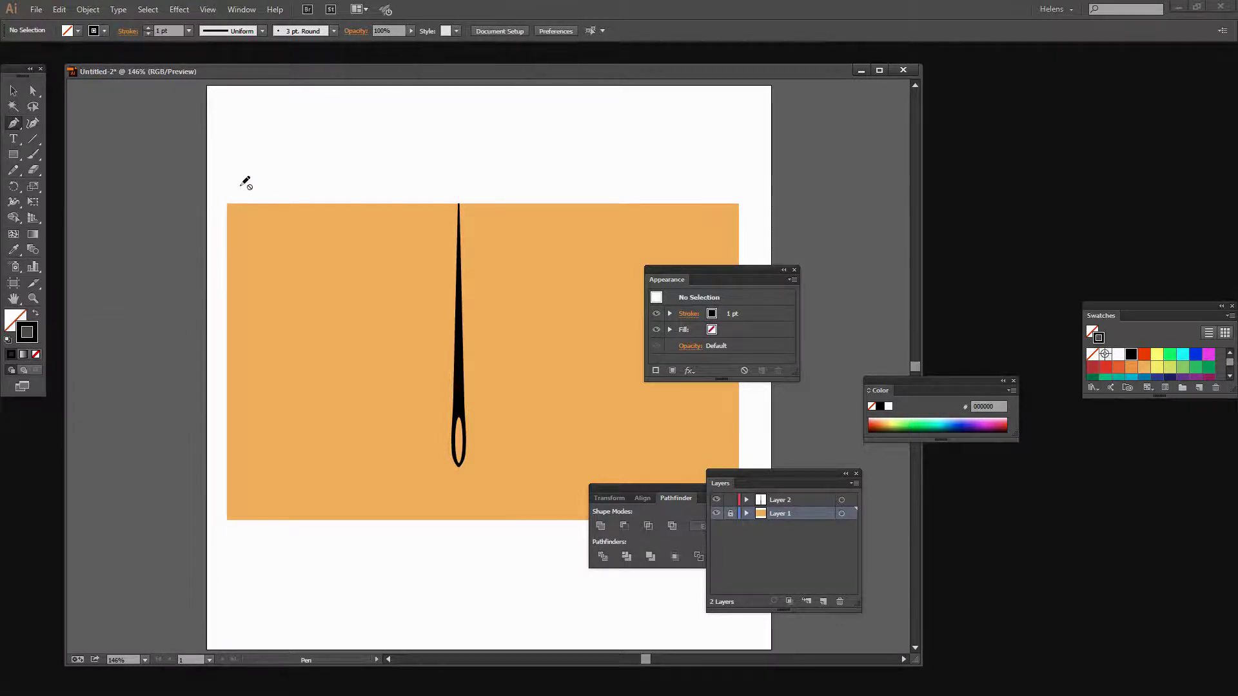
# Draw an open curved path on Layer 2 with the Pen tool, bending from about (29, 121) px down to (91, 175) px
pyautogui.click(13, 125)
pyautogui.click(784, 499)
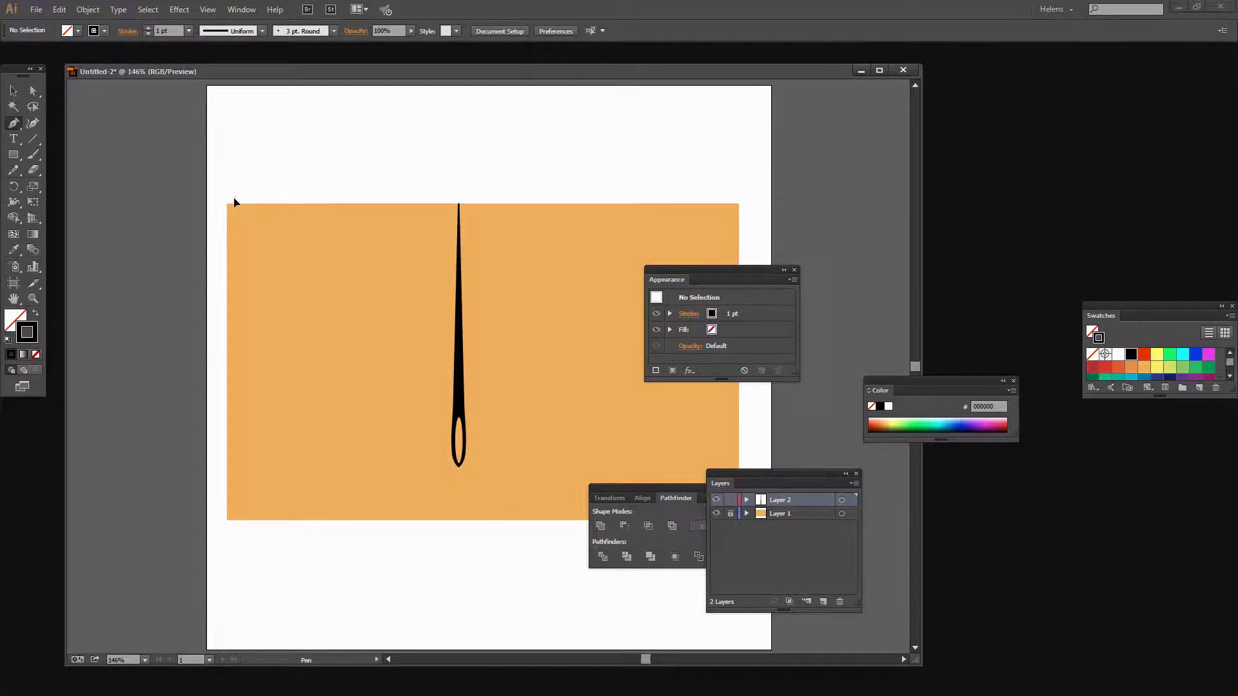
pyautogui.moveTo(234, 200); pyautogui.dragTo(298, 201)
pyautogui.moveTo(298, 202); pyautogui.dragTo(298, 199)
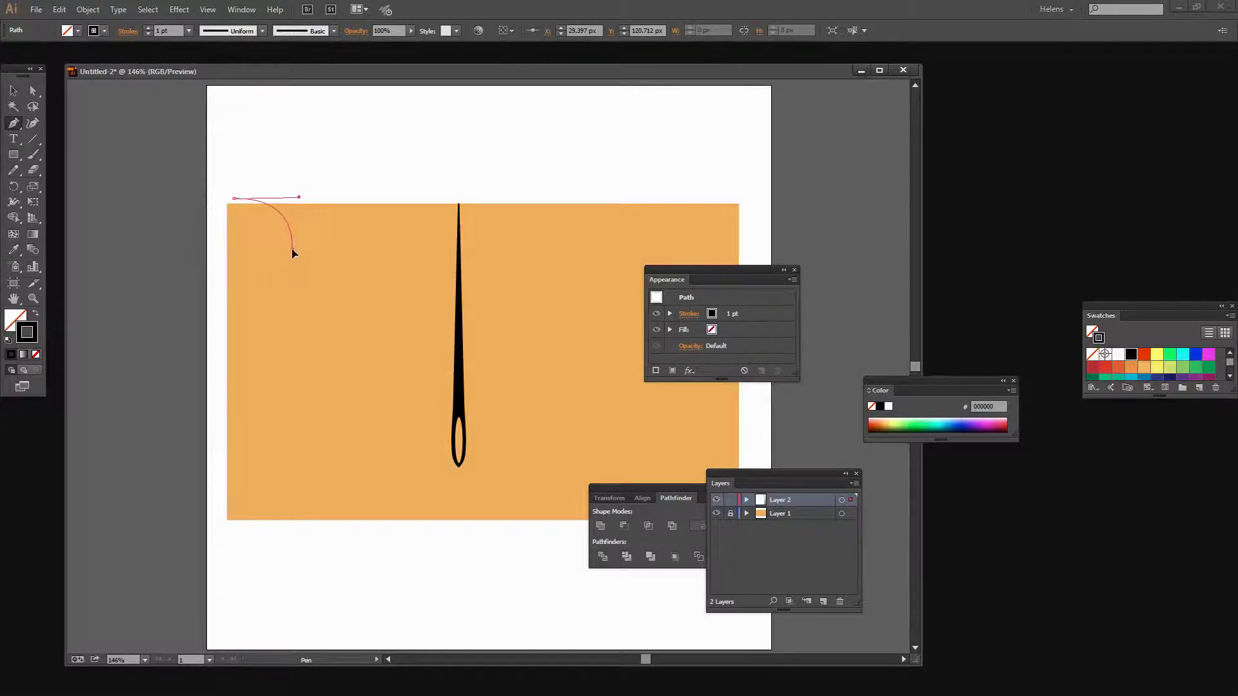
pyautogui.moveTo(292, 250); pyautogui.dragTo(293, 299)
pyautogui.moveTo(293, 298); pyautogui.dragTo(294, 299)
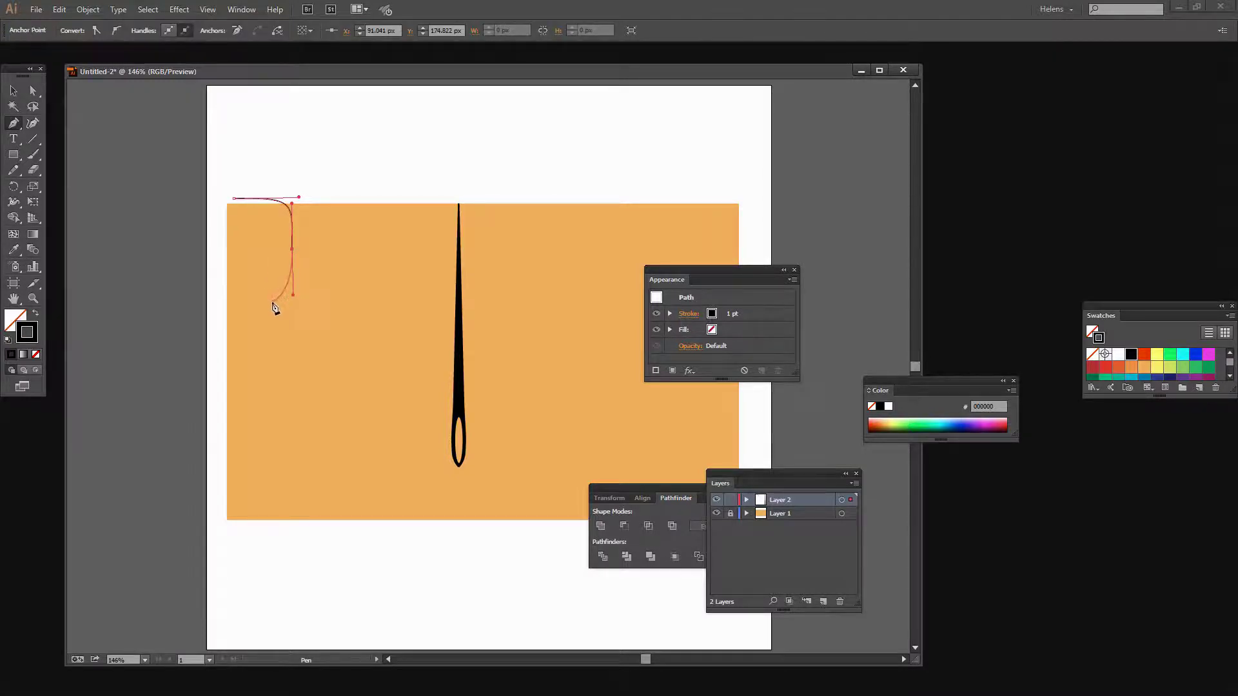
pyautogui.press('ctrl')
pyautogui.keyDown('ctrl'); pyautogui.click(269, 311); pyautogui.keyUp('ctrl')
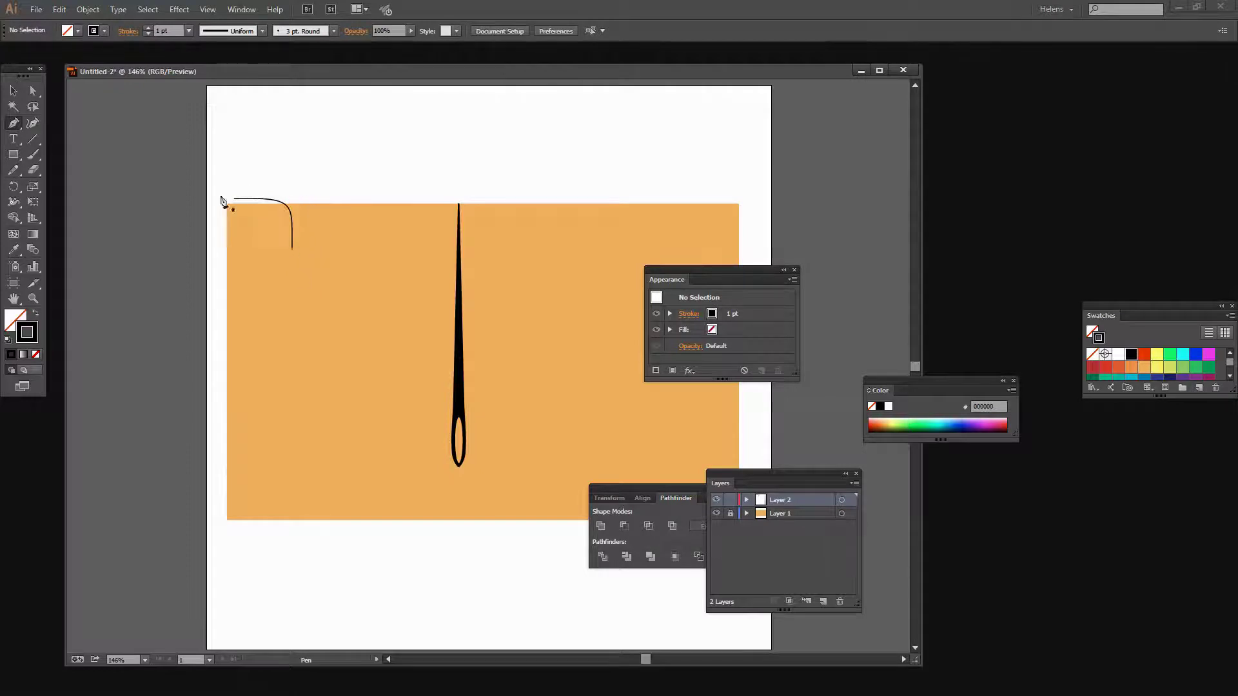
# Reshape the curved path by adjusting the direction handles at its two end anchors with the Direct Selection tool
pyautogui.click(31, 91)
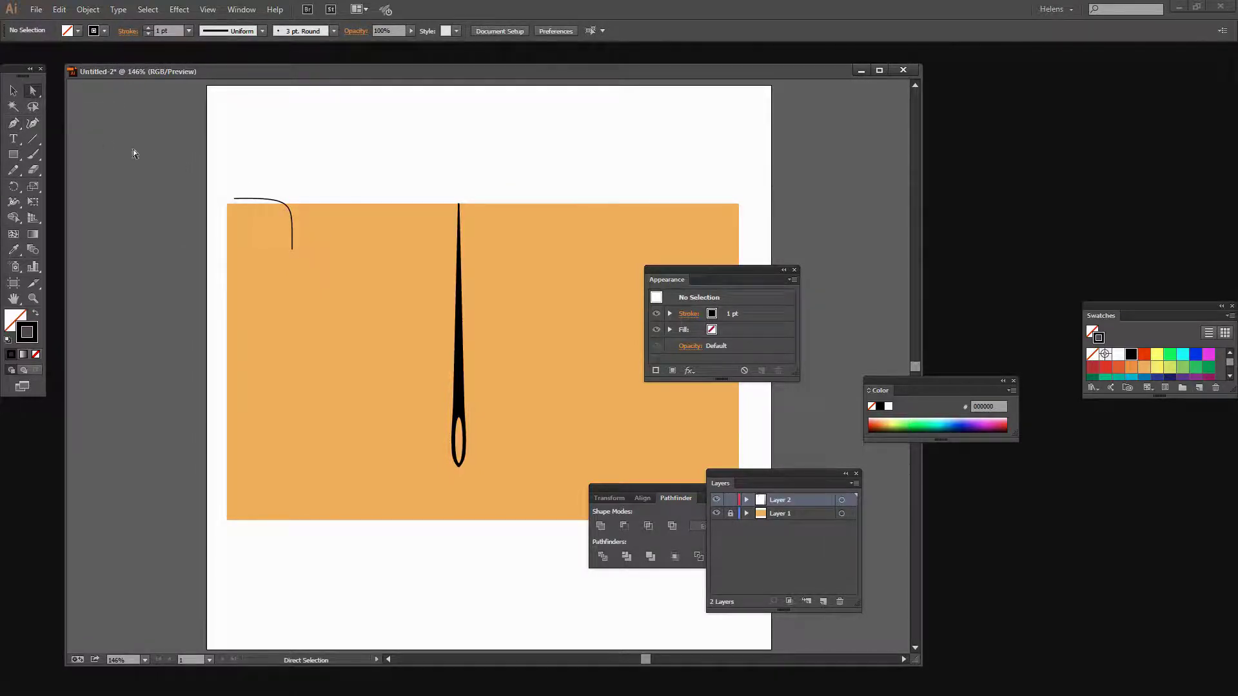
pyautogui.click(246, 199)
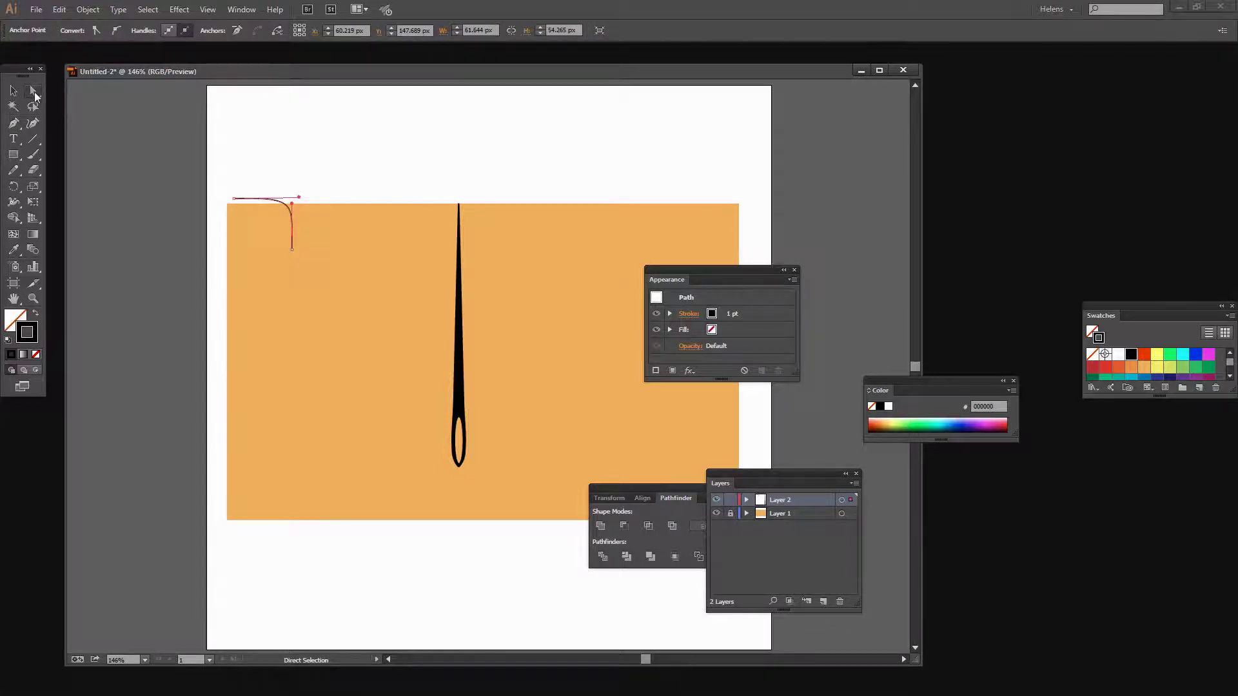
pyautogui.click(234, 200)
pyautogui.moveTo(299, 197)
pyautogui.mouseDown()
pyautogui.moveTo(235, 202)
pyautogui.moveTo(292, 190)
pyautogui.mouseUp()
pyautogui.moveTo(291, 249); pyautogui.dragTo(293, 296)
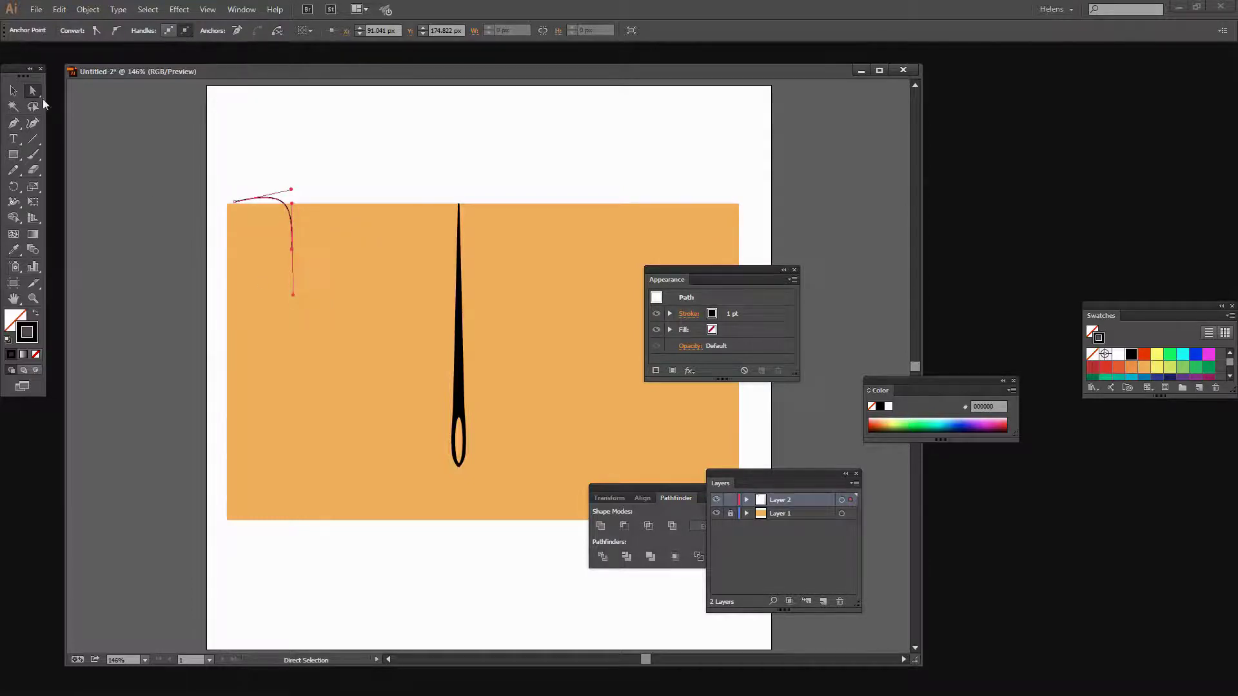
# Set the curved path's stroke weight to 6 pt and give it round caps
pyautogui.click(13, 90)
pyautogui.click(331, 272)
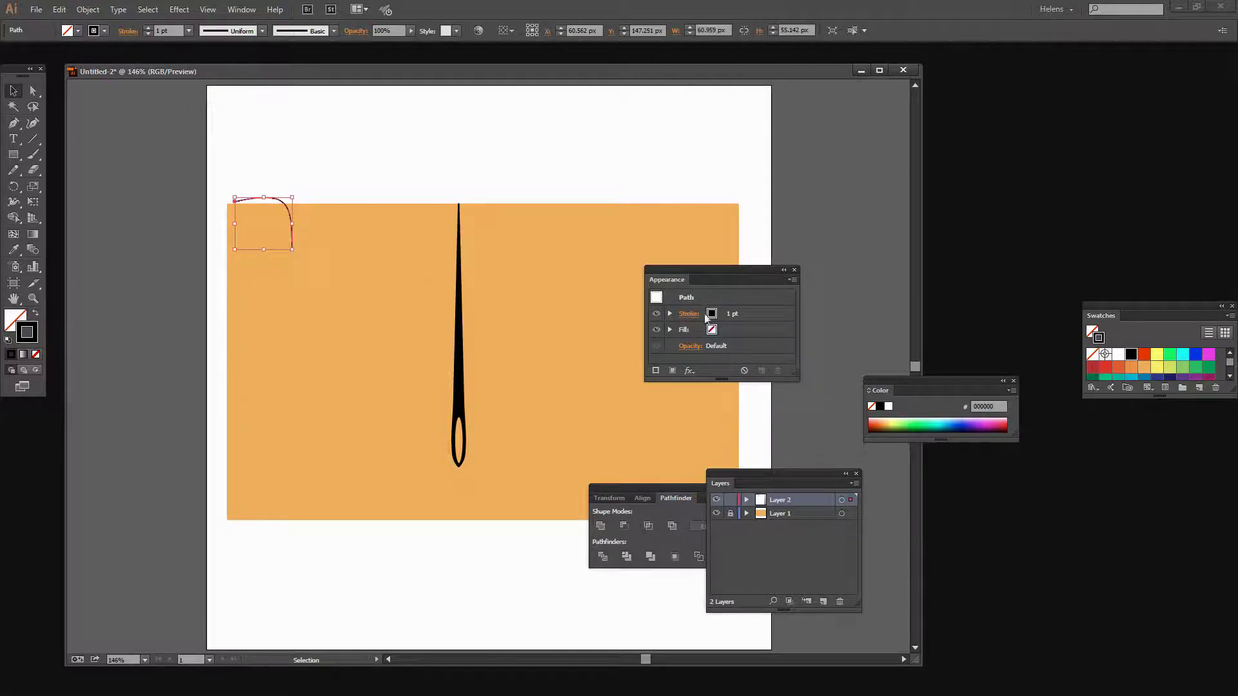
pyautogui.click(726, 315)
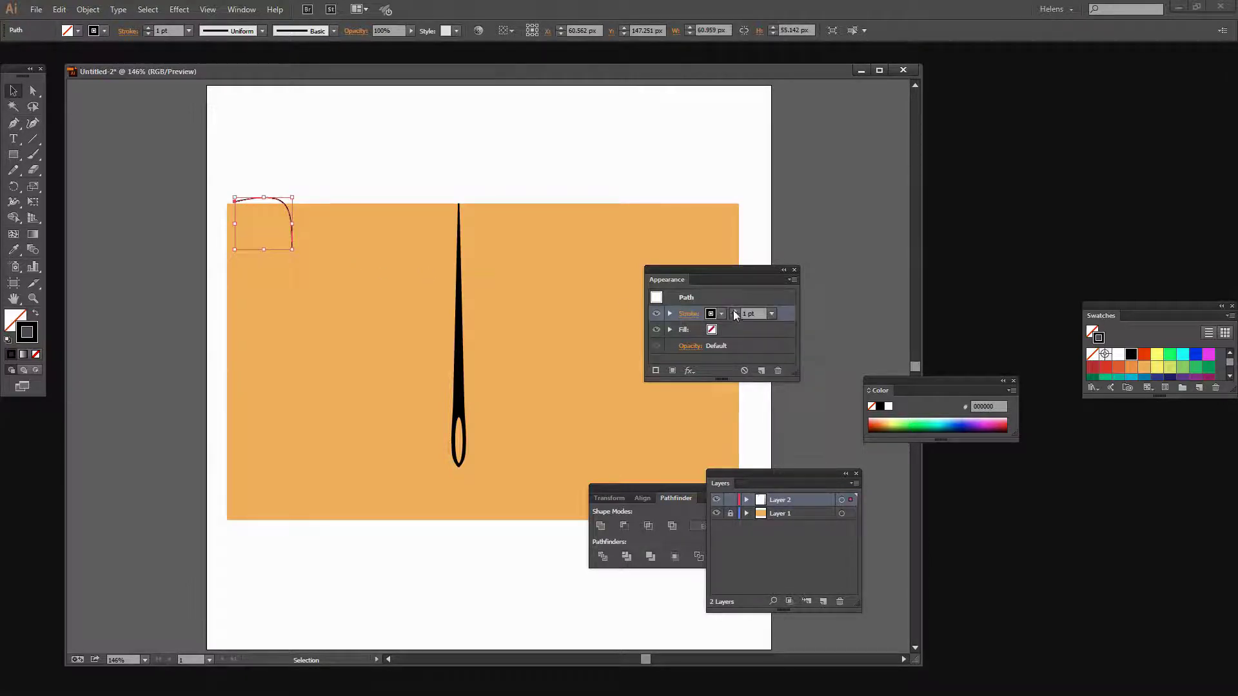
pyautogui.click(733, 310)
pyautogui.click(733, 311)
pyautogui.click(733, 310)
pyautogui.click(733, 310)
pyautogui.click(733, 310)
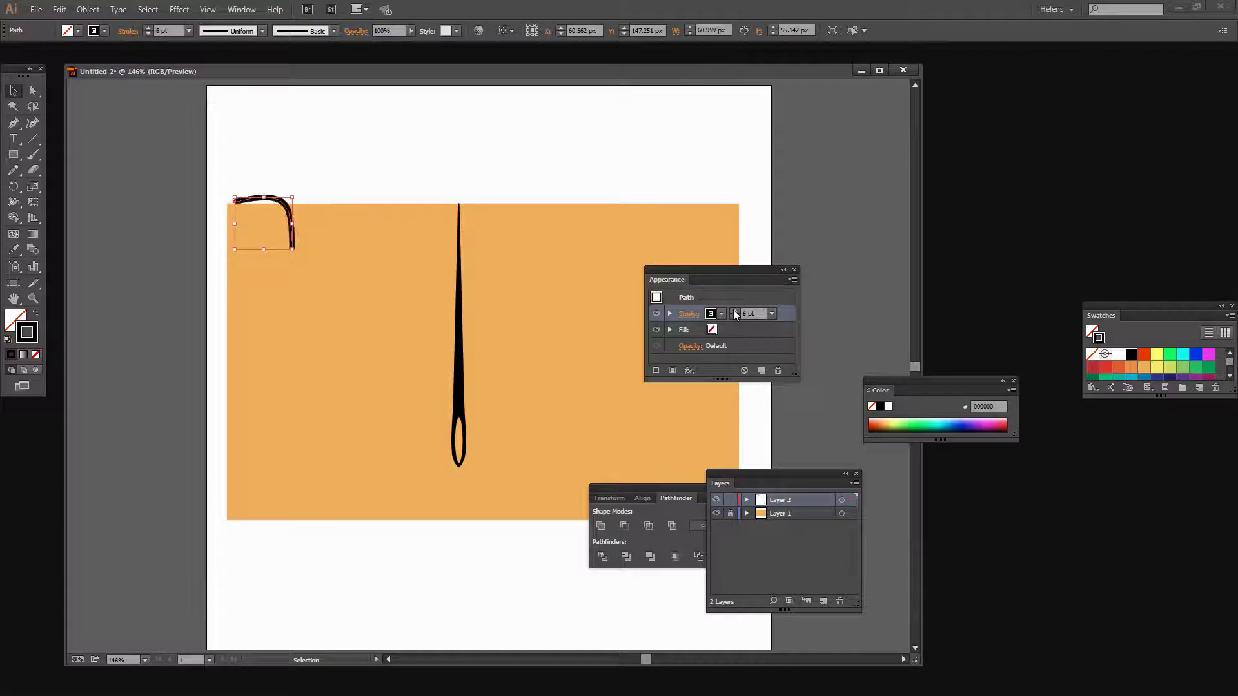
pyautogui.click(733, 310)
pyautogui.click(734, 316)
pyautogui.click(688, 314)
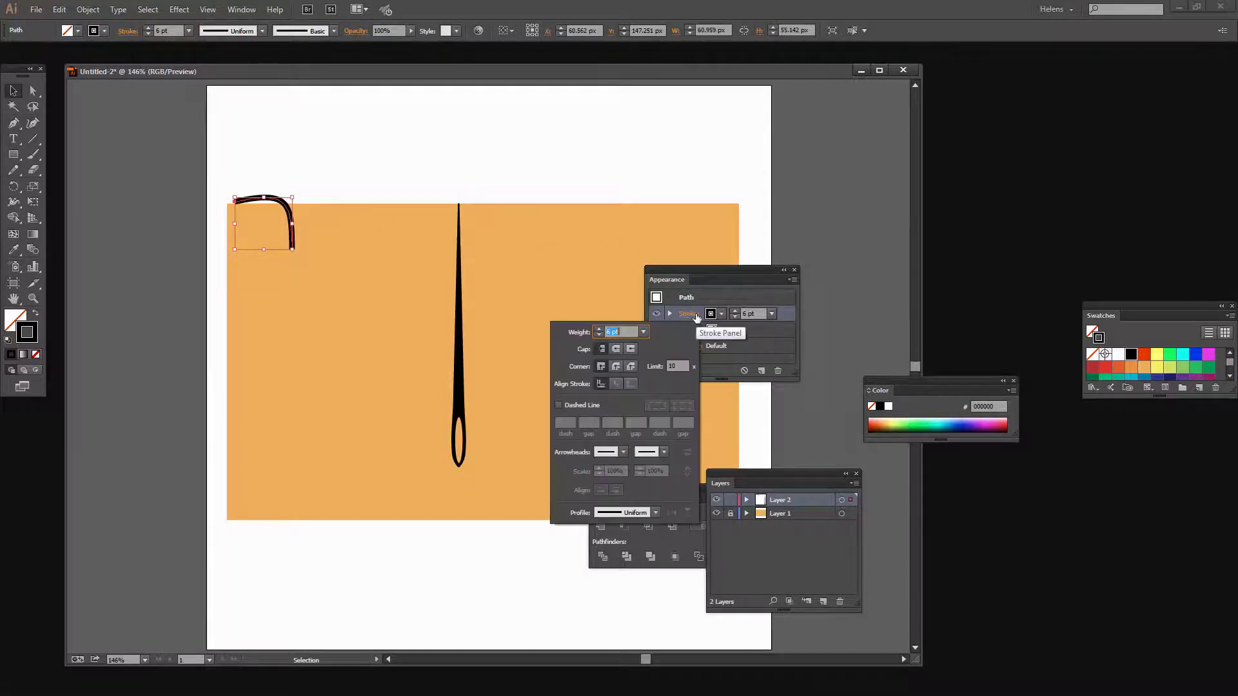
pyautogui.click(614, 349)
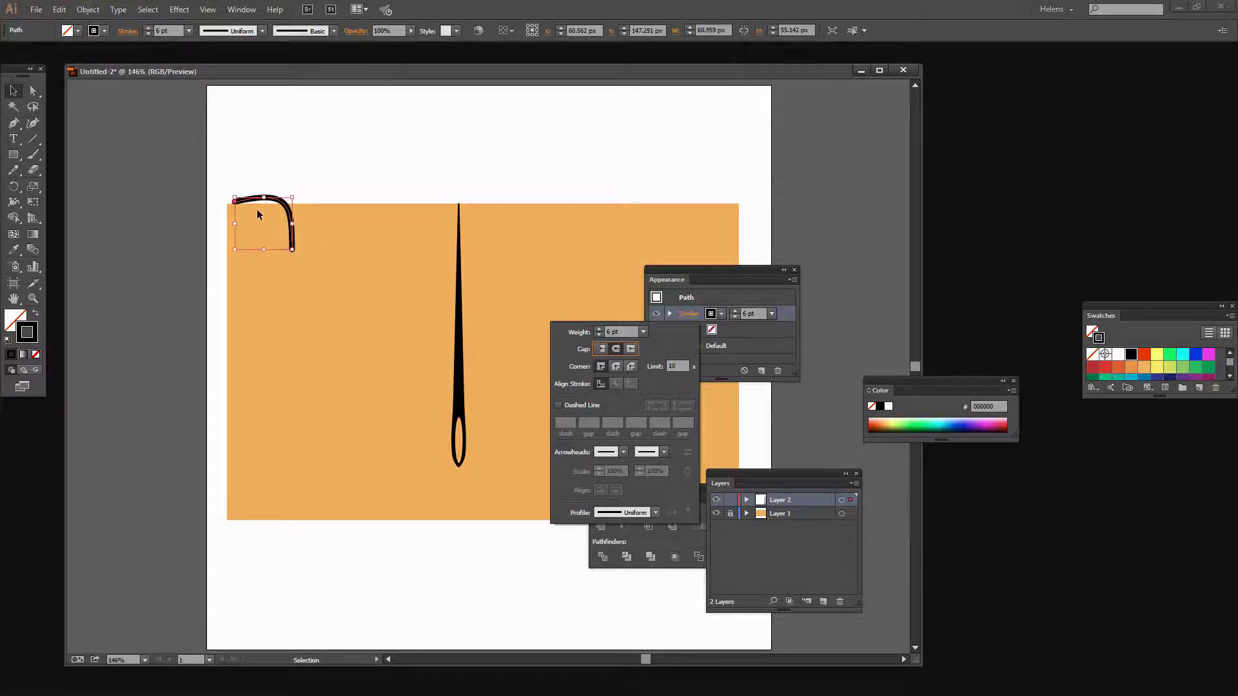
# Expand the curved path's stroke into a filled outline shape
pyautogui.click(88, 10)
pyautogui.click(108, 148)
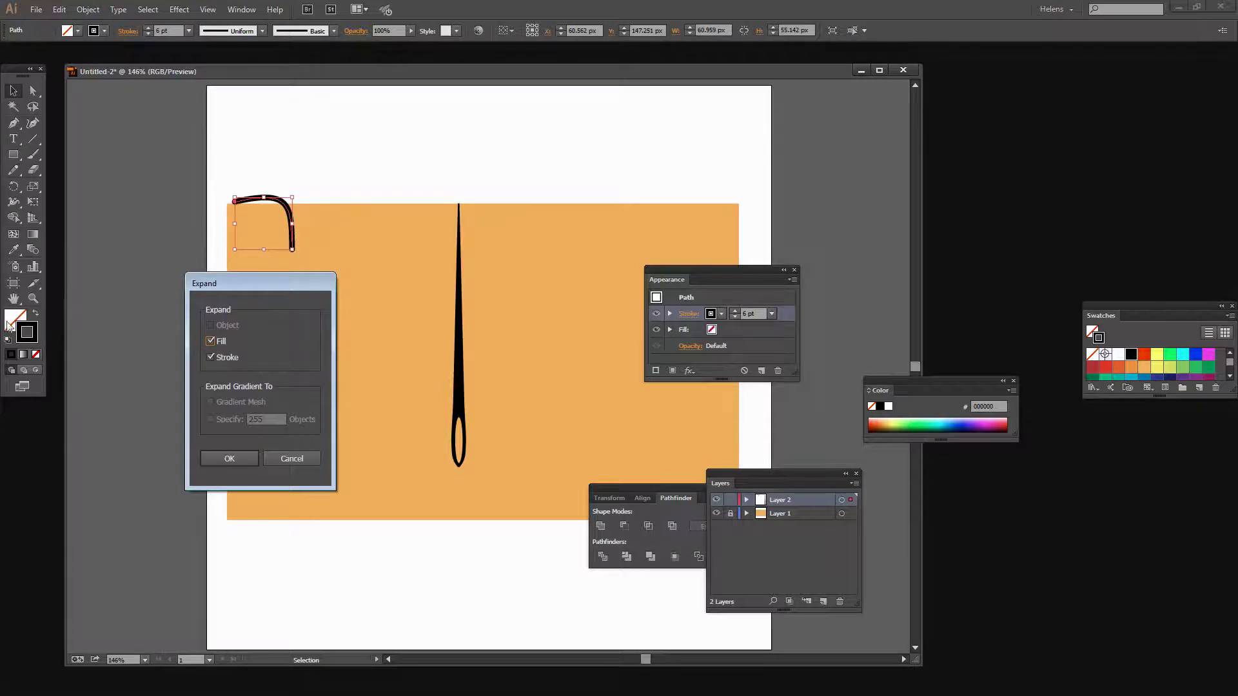
pyautogui.click(207, 343)
pyautogui.click(227, 459)
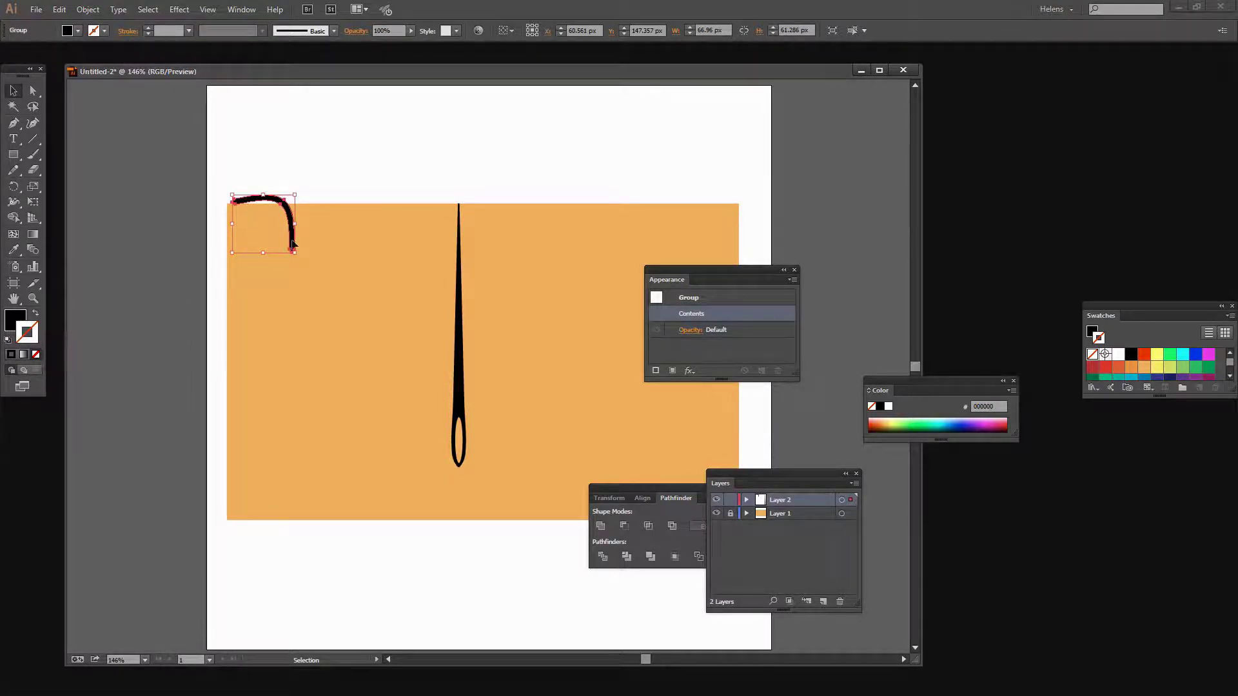
# Color the expanded stitch shape with a light brown A67C52 fill and a dark brown 603813 stroke
pyautogui.click(12, 323)
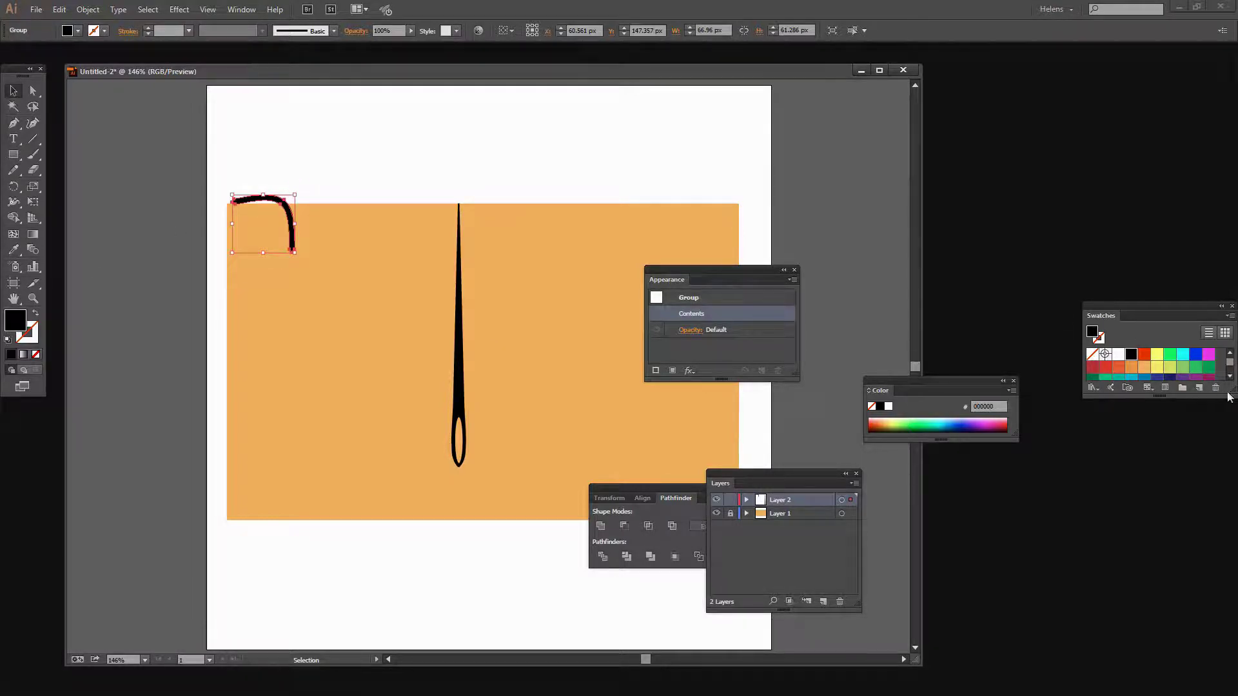
pyautogui.moveTo(1232, 395); pyautogui.dragTo(1234, 483)
pyautogui.moveTo(1182, 392); pyautogui.dragTo(1147, 396)
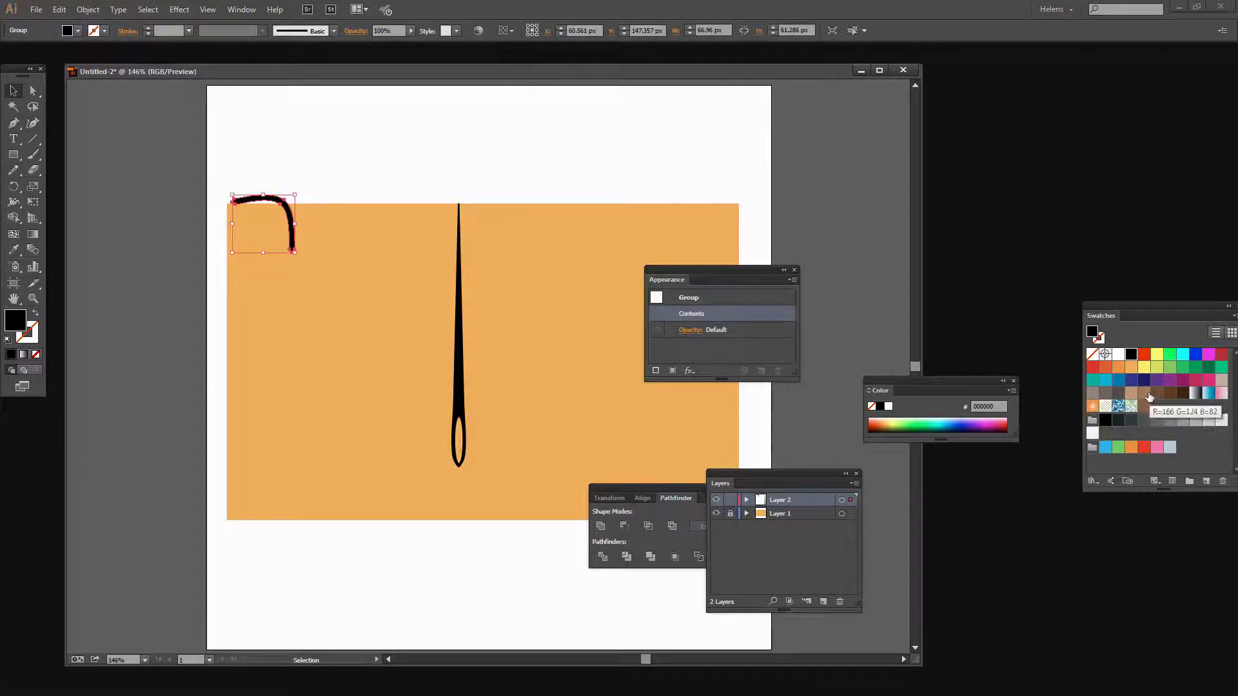
pyautogui.click(1143, 394)
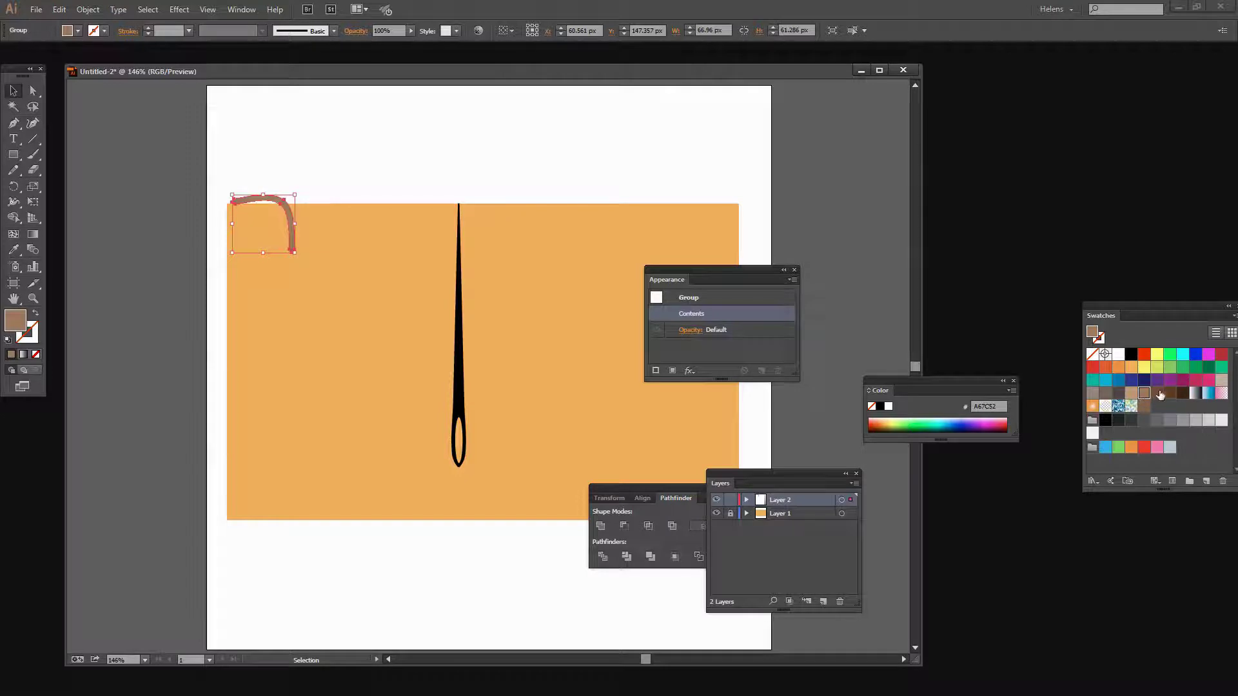
pyautogui.click(31, 338)
pyautogui.click(1171, 395)
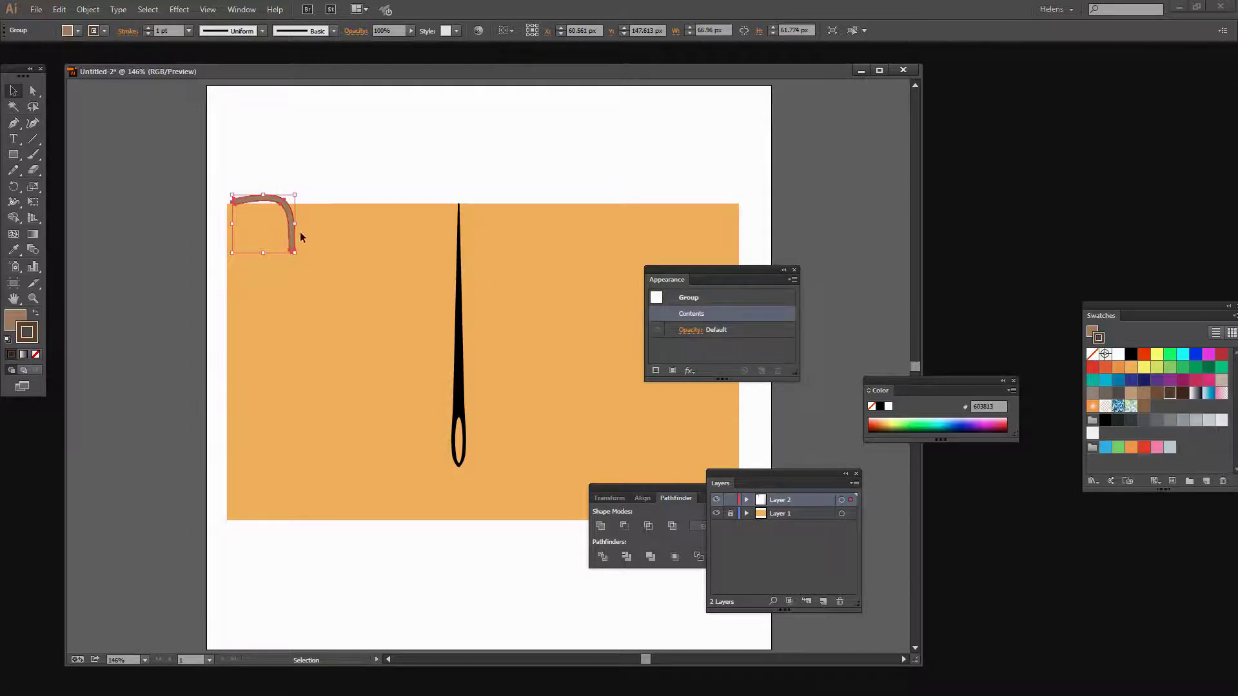
pyautogui.click(308, 187)
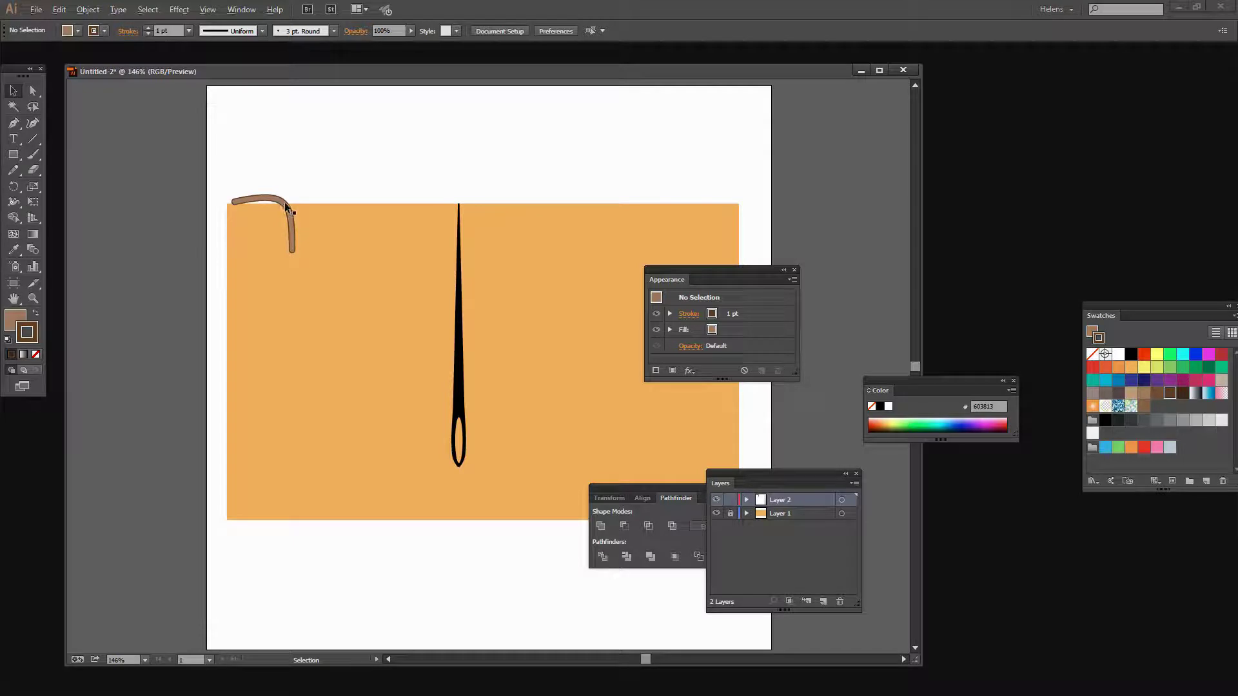
# Duplicate the stitch to the right along the rectangle's upper edge and nudge the copy 1 px down and 1 px left
pyautogui.moveTo(286, 205); pyautogui.dragTo(335, 208)
pyautogui.click(283, 286)
pyautogui.click(291, 204)
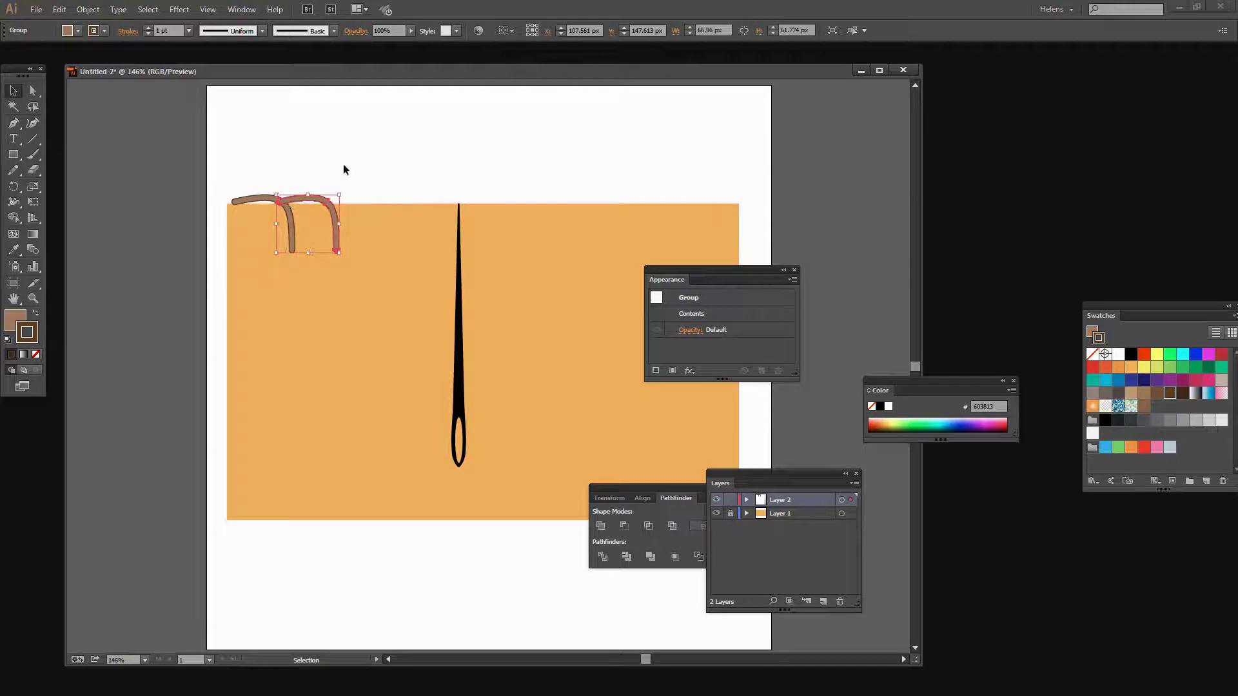
pyautogui.click(260, 214)
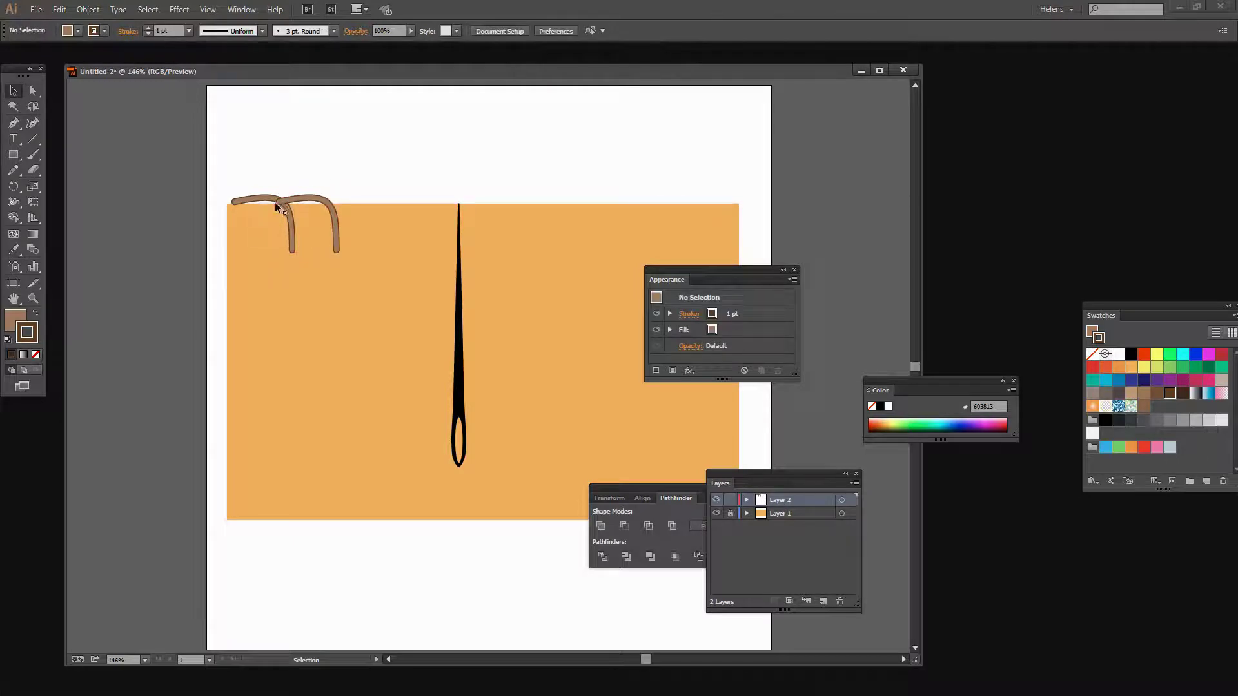
pyautogui.click(284, 203)
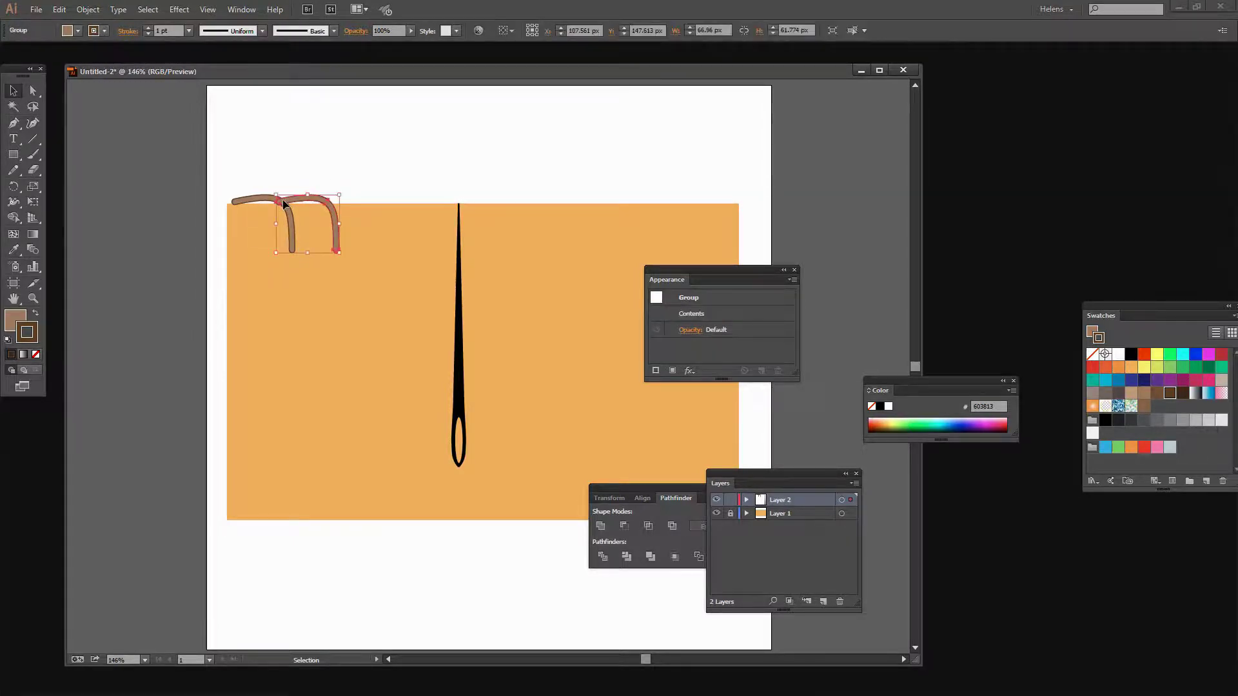
pyautogui.press('Down')
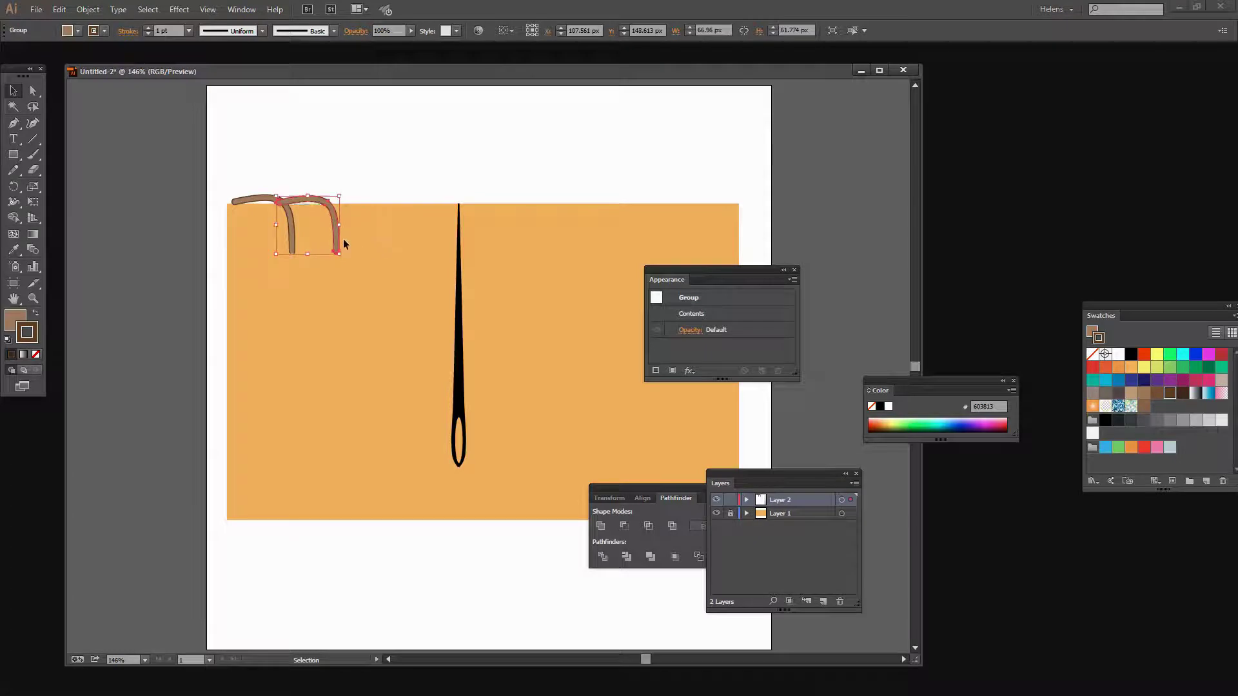
pyautogui.click(348, 176)
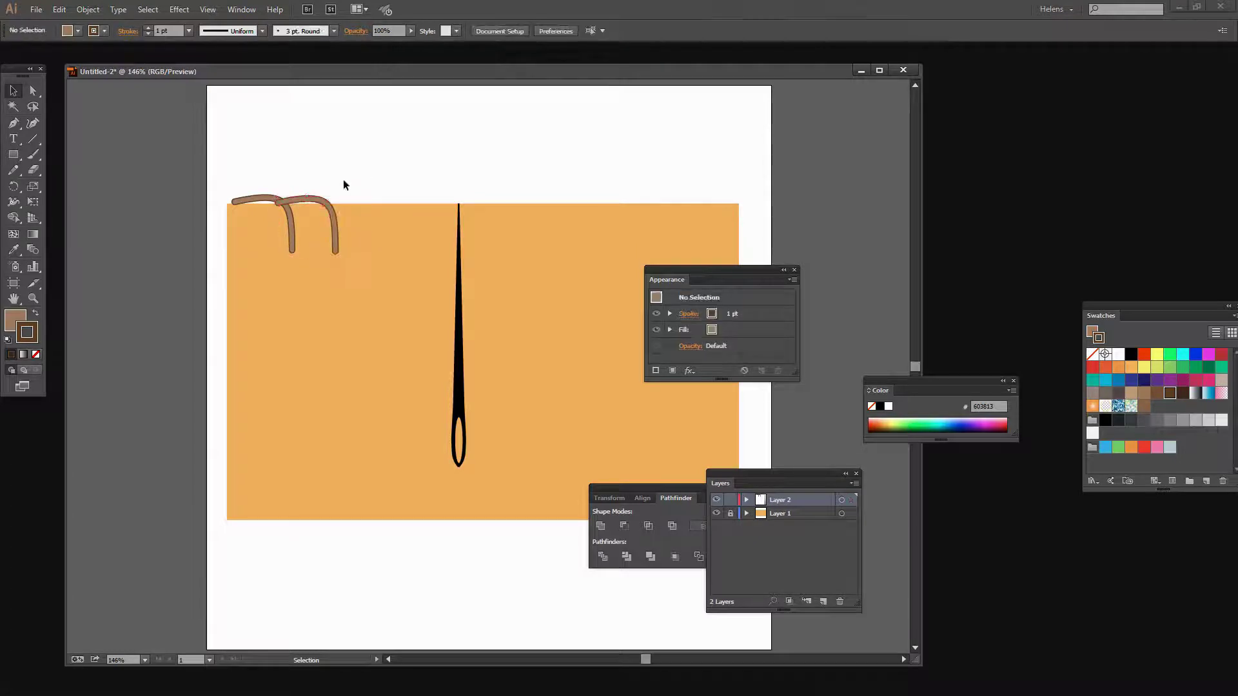
# Continue duplicating the stitch along the rectangle's upper edge until the row has six joined stitches
pyautogui.click(334, 216)
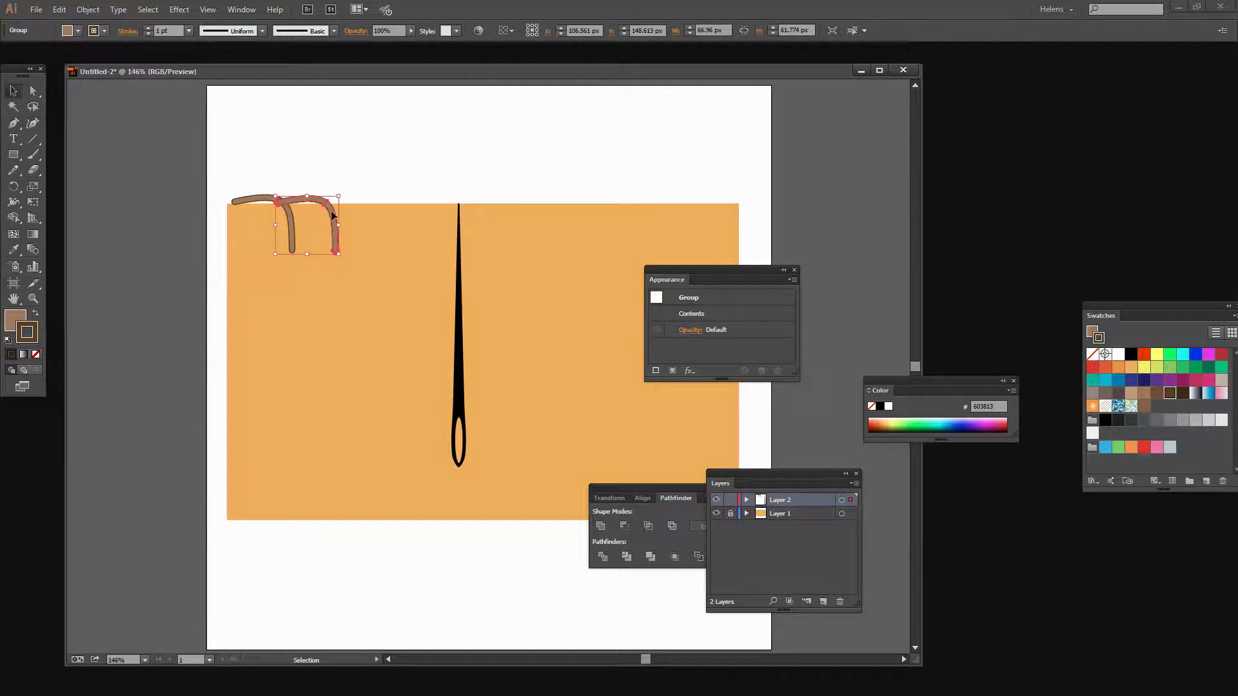
pyautogui.press('a')
pyautogui.press('v')
pyautogui.moveTo(333, 221); pyautogui.dragTo(521, 237)
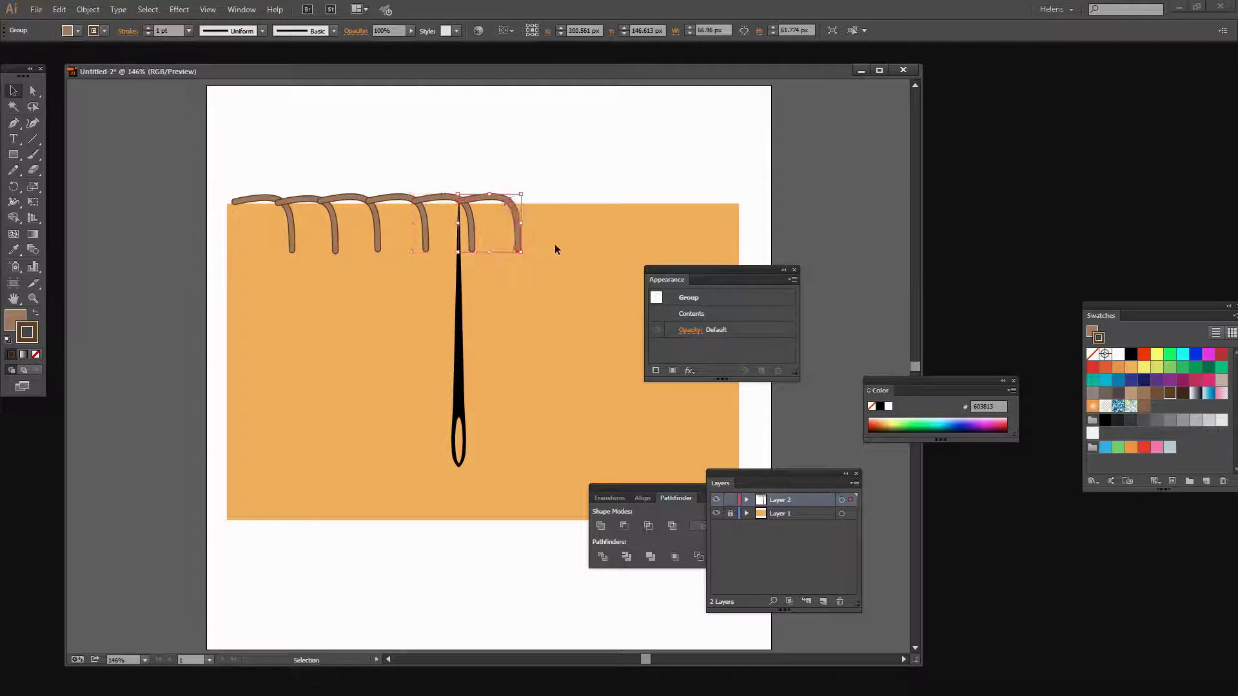
pyautogui.click(484, 245)
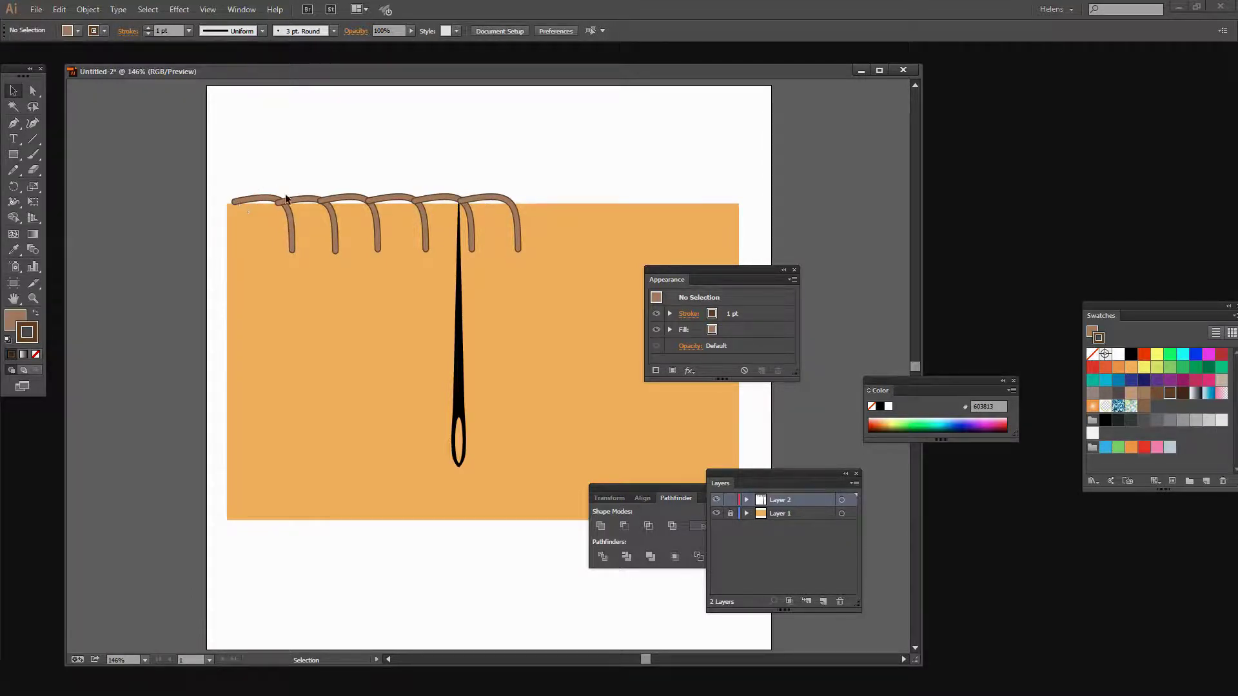
pyautogui.click(263, 200)
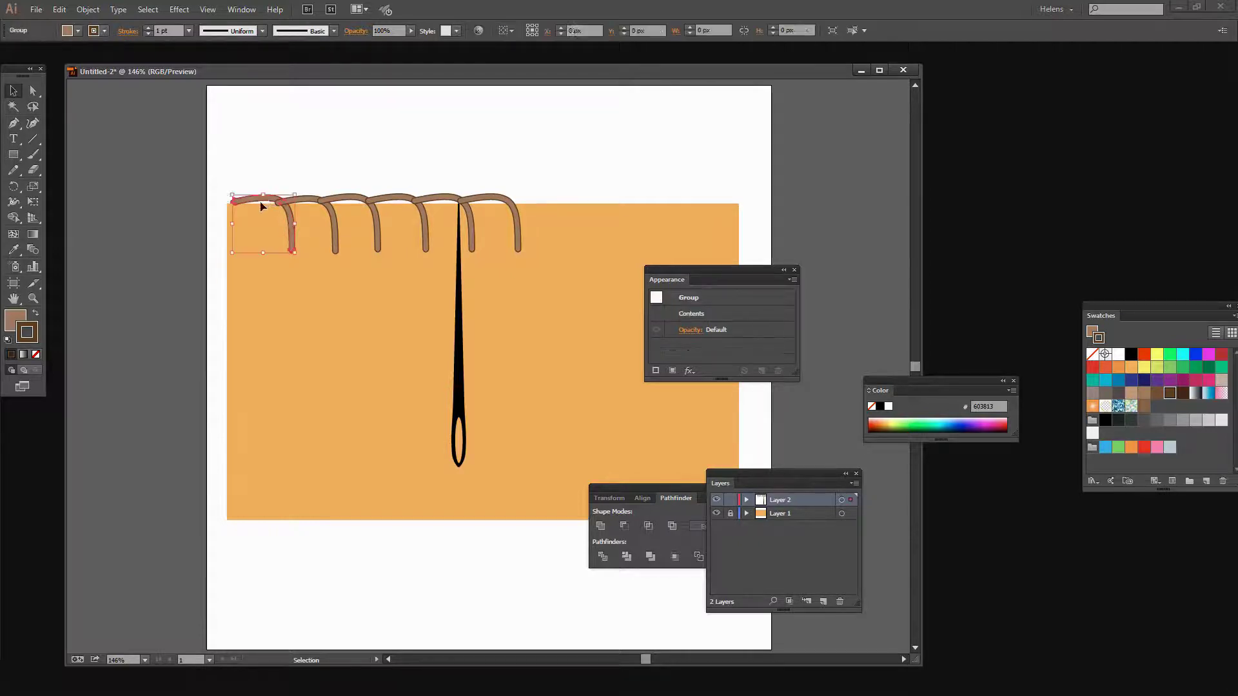
pyautogui.click(88, 9)
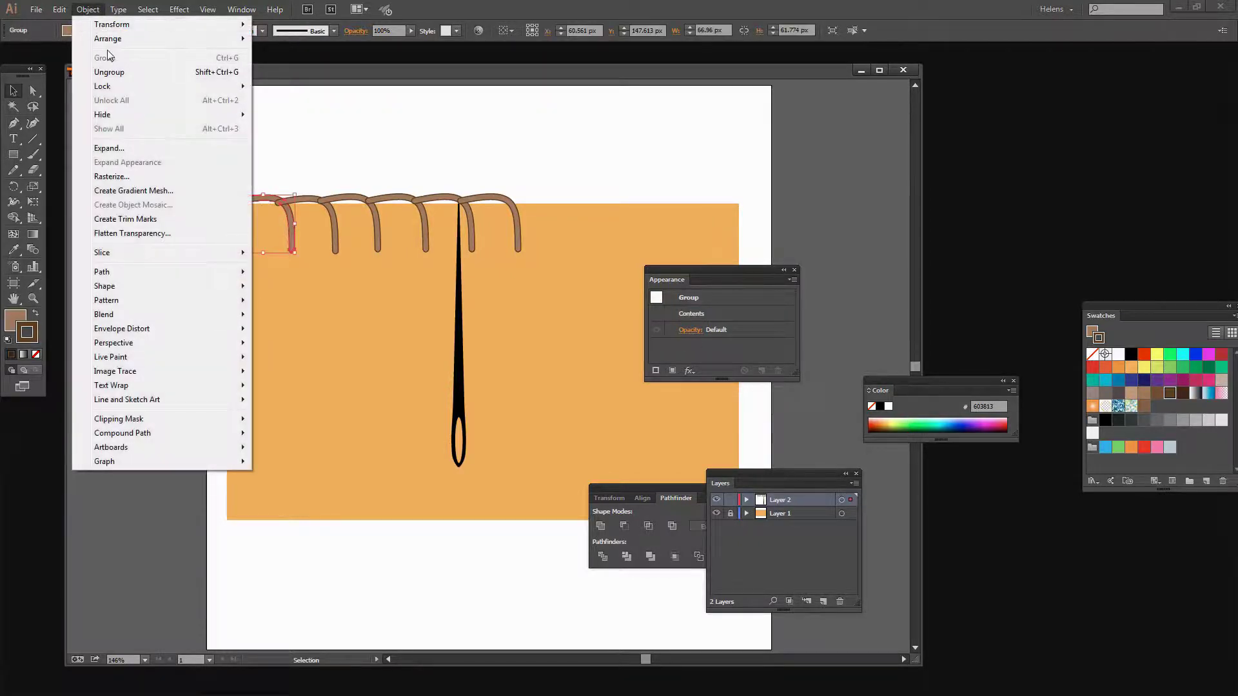
pyautogui.moveTo(110, 41)
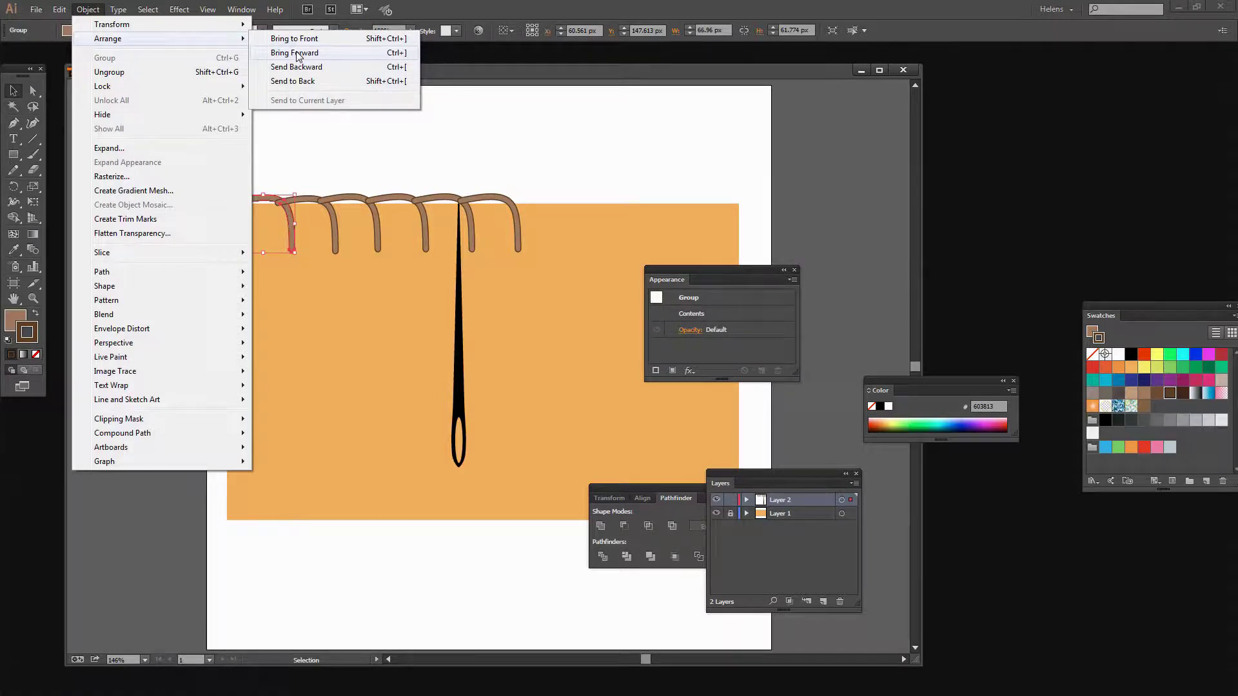
pyautogui.click(329, 134)
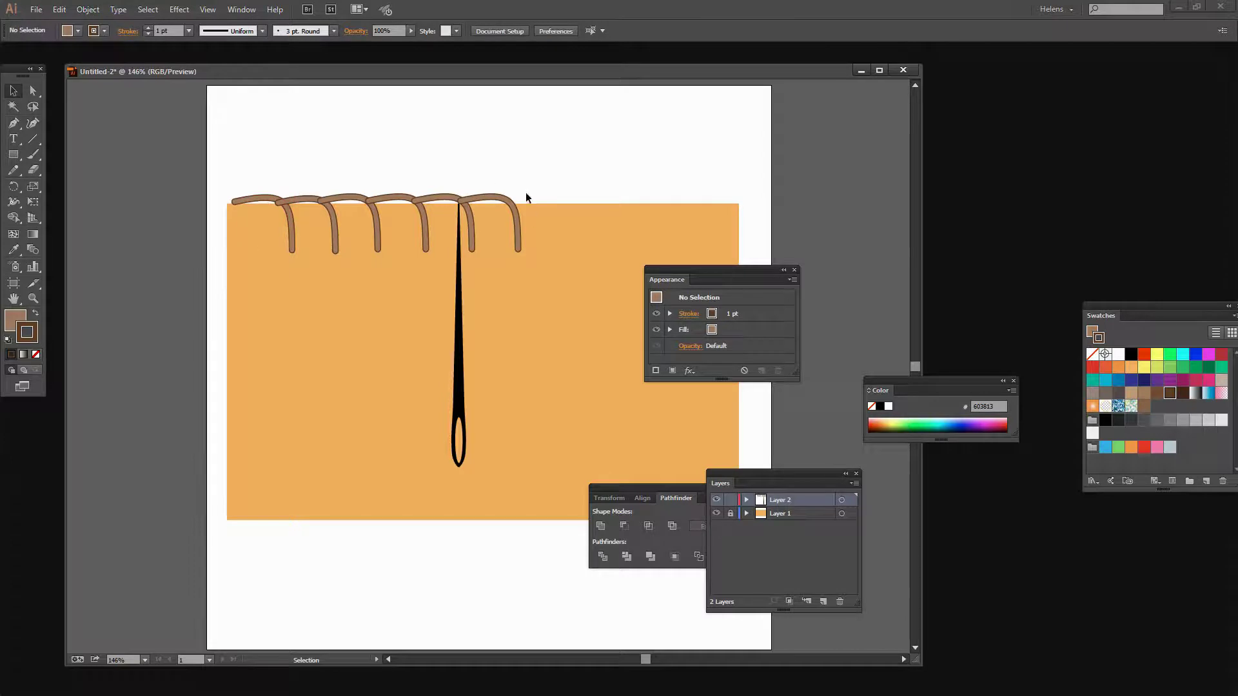
# Nudge the last stitch slightly down and left, and move the Appearance panel clear of the artwork
pyautogui.click(480, 203)
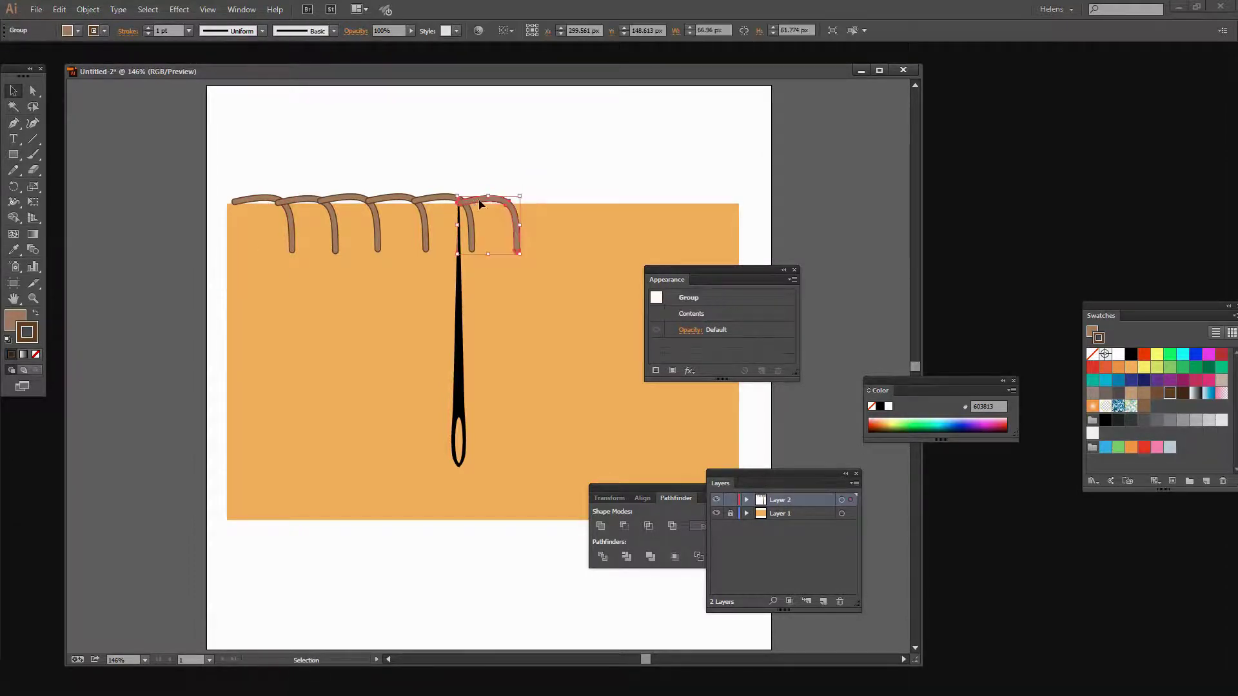
pyautogui.click(576, 338)
pyautogui.moveTo(710, 268); pyautogui.dragTo(912, 246)
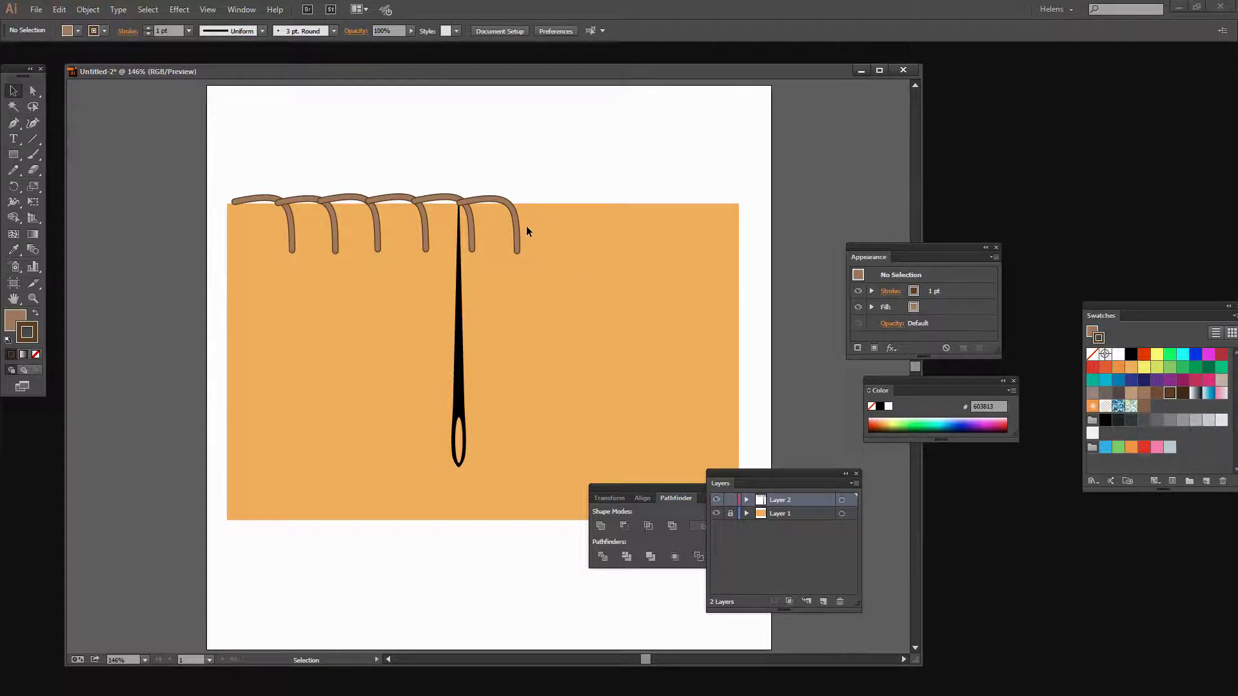
# Draw an open Pen path from the last stitch, looping out over the rectangle and back across the needle to the lower-left area
pyautogui.click(13, 124)
pyautogui.moveTo(505, 206); pyautogui.dragTo(586, 154)
pyautogui.moveTo(587, 153); pyautogui.dragTo(593, 148)
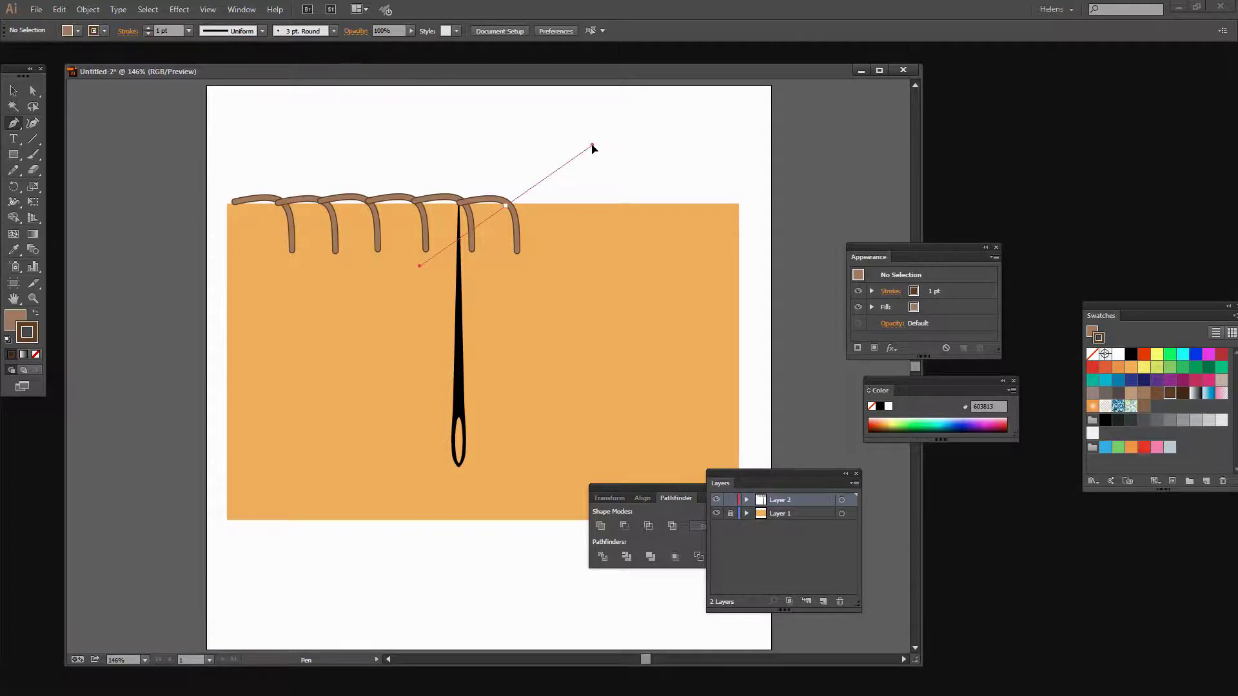
pyautogui.moveTo(594, 148); pyautogui.dragTo(594, 147)
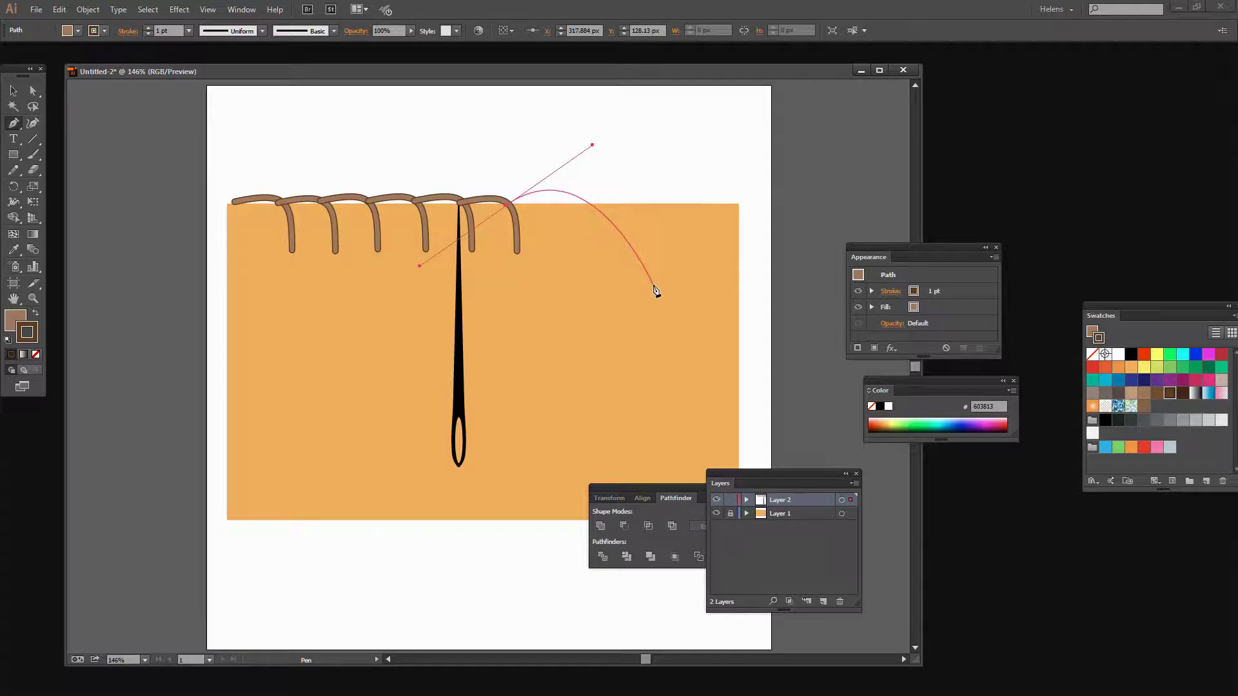
pyautogui.moveTo(655, 279); pyautogui.dragTo(627, 445)
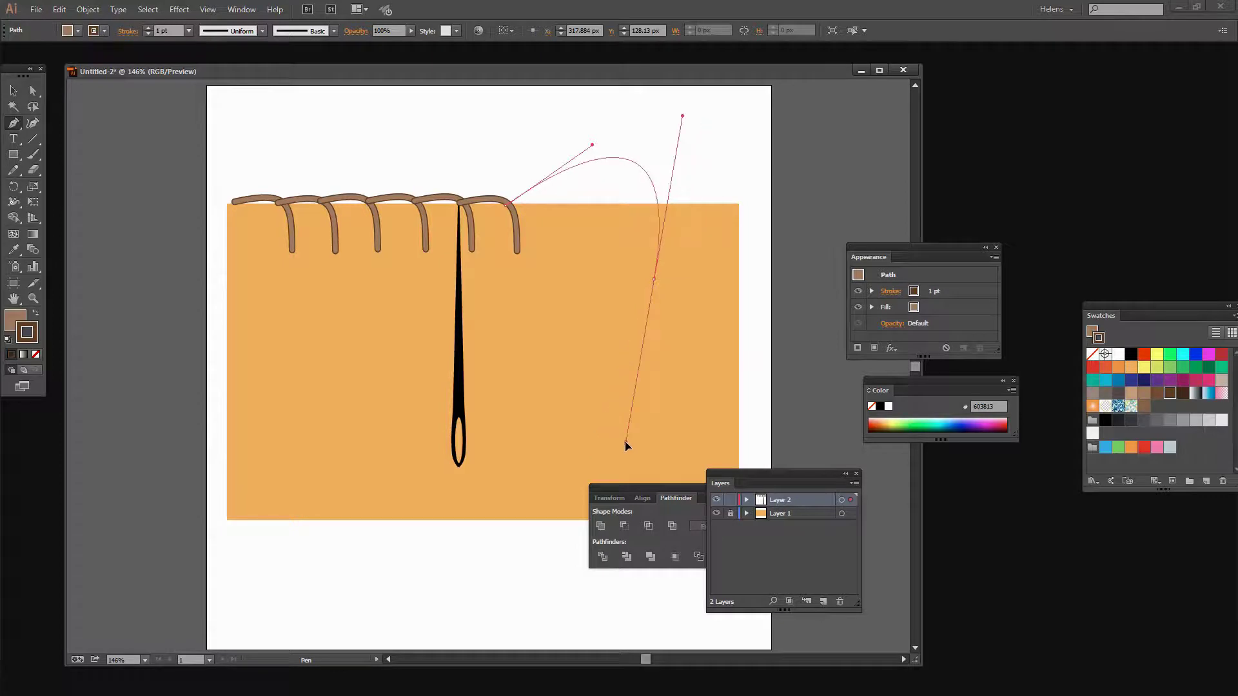
pyautogui.moveTo(626, 447); pyautogui.dragTo(626, 445)
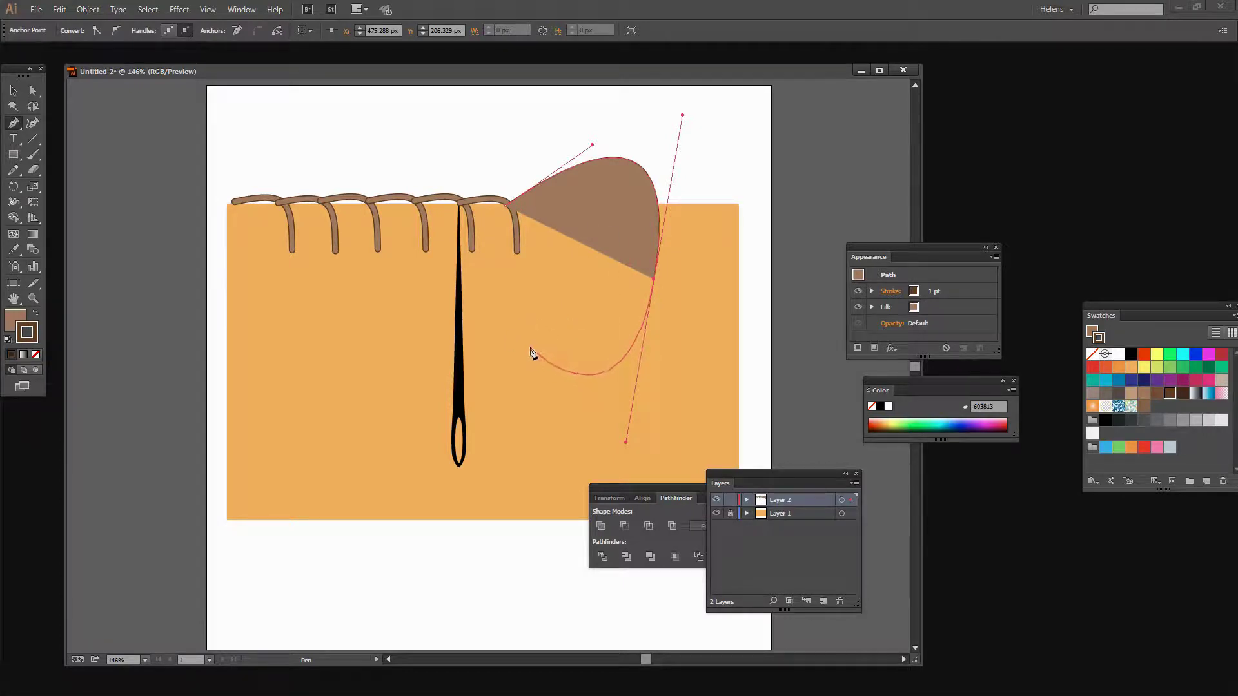
pyautogui.moveTo(507, 348); pyautogui.dragTo(421, 395)
pyautogui.click(421, 394)
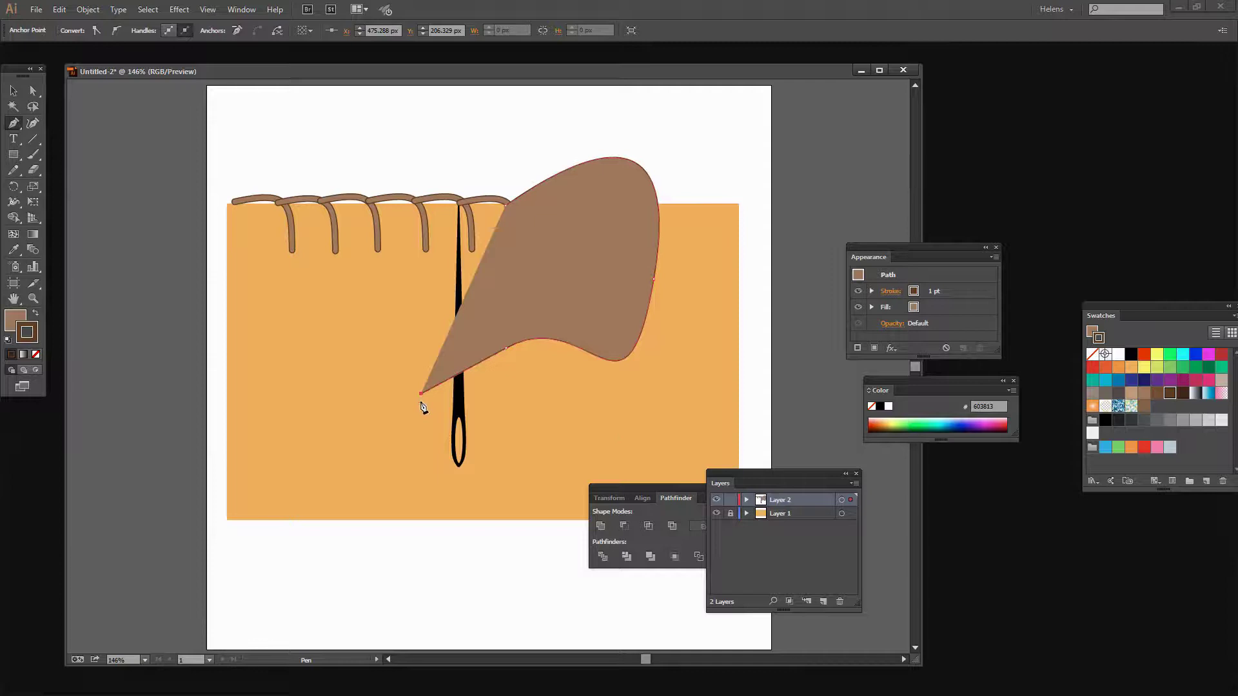
pyautogui.click(361, 470)
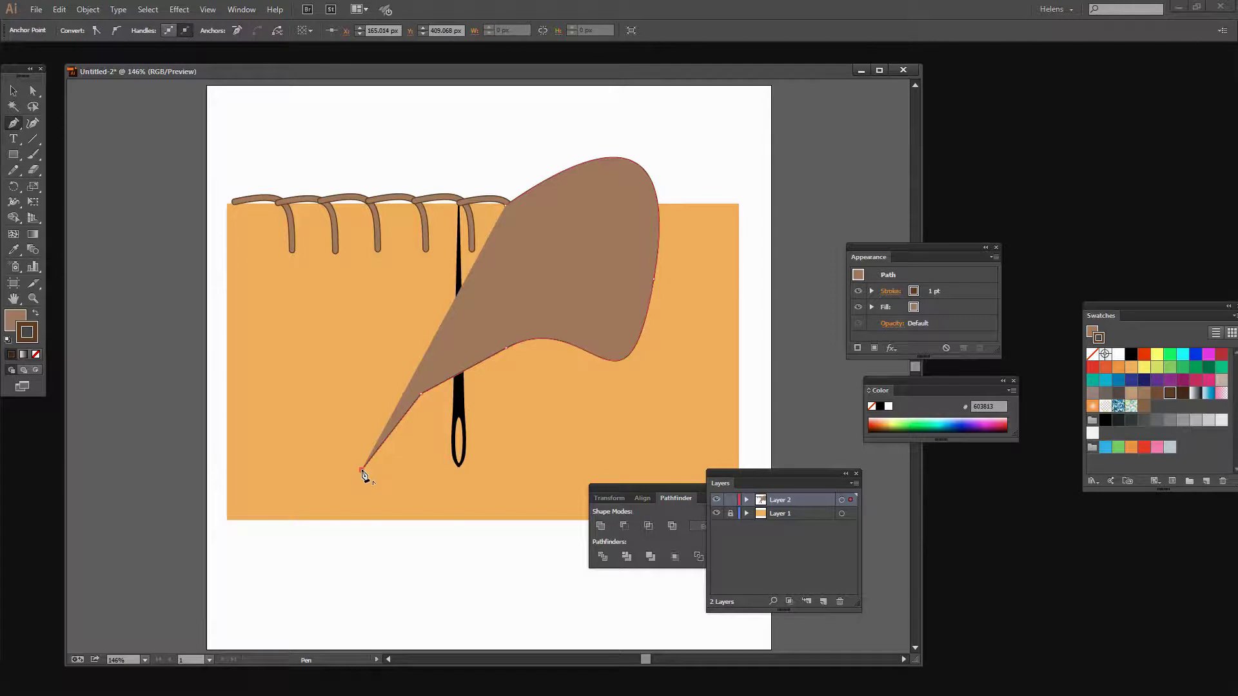
pyautogui.press('ctrl')
pyautogui.keyDown('ctrl'); pyautogui.click(327, 482); pyautogui.keyUp('ctrl')
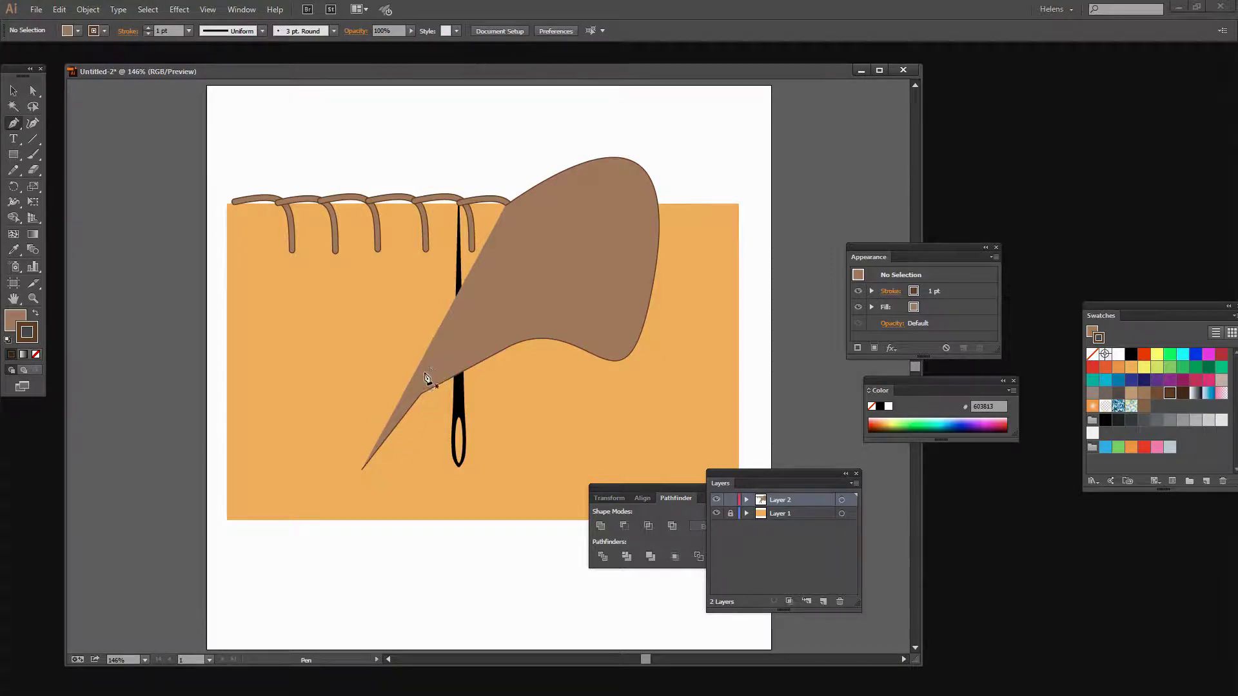
# Remove the fill from the loose thread path and set its stroke weight to 6 pt
pyautogui.click(13, 91)
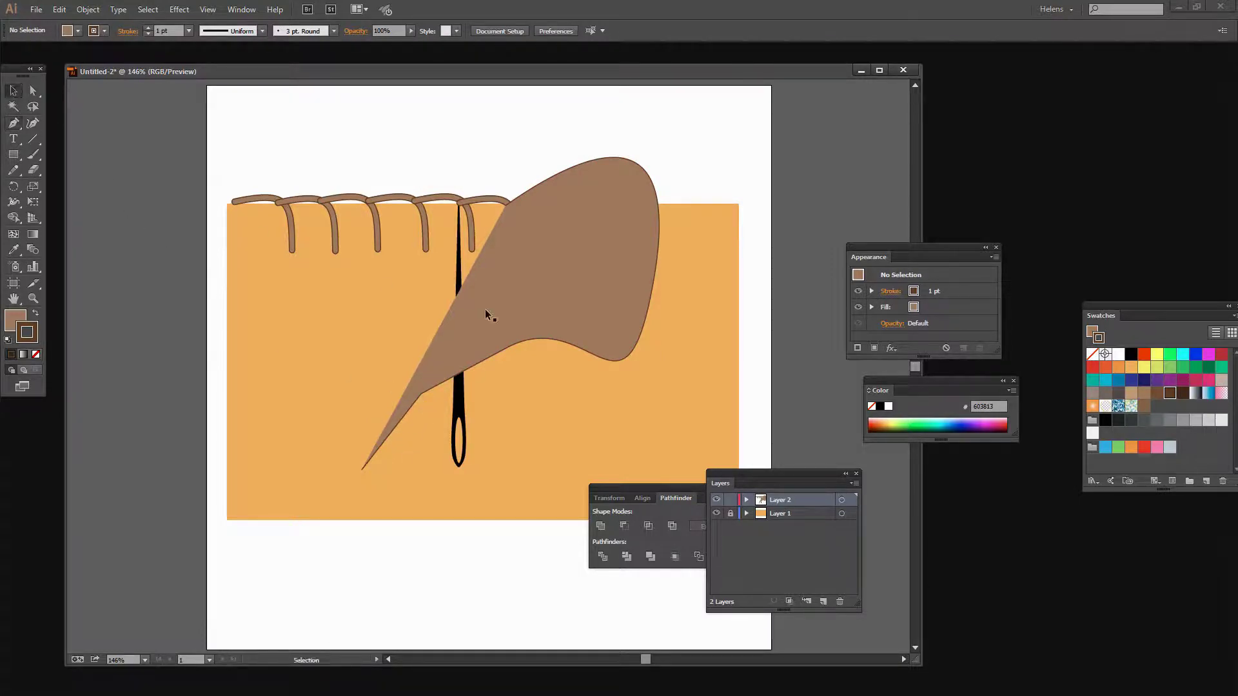
pyautogui.click(561, 320)
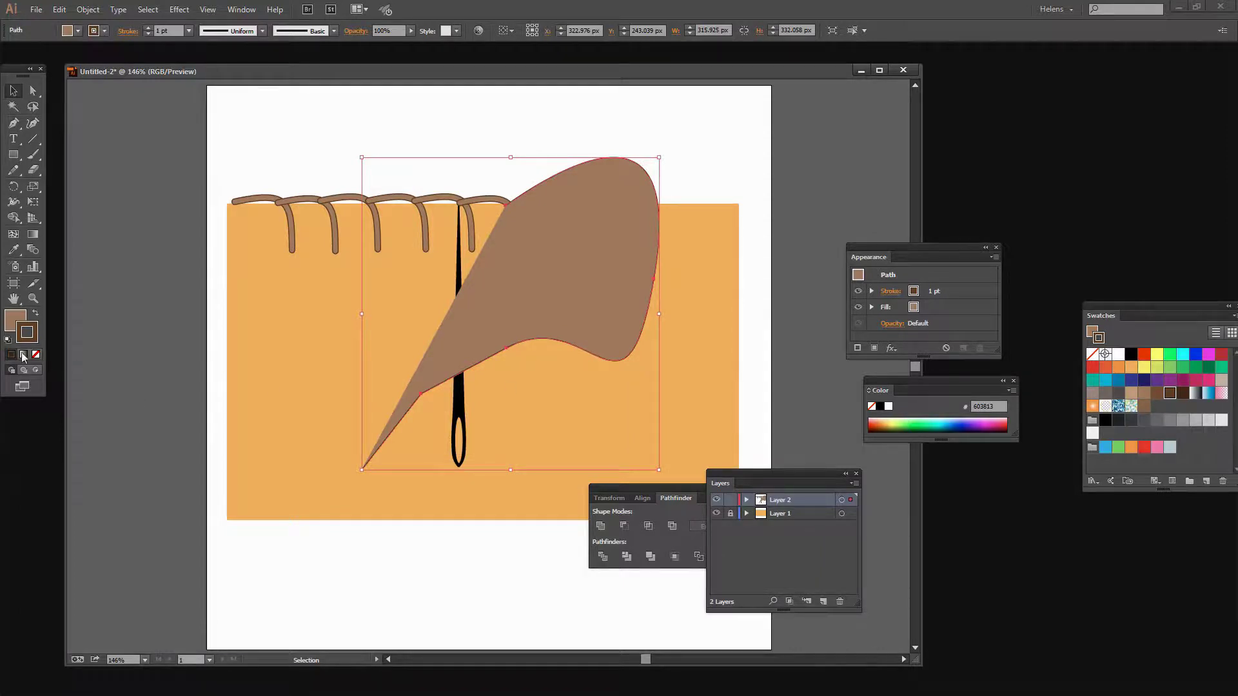
pyautogui.click(10, 316)
pyautogui.click(36, 355)
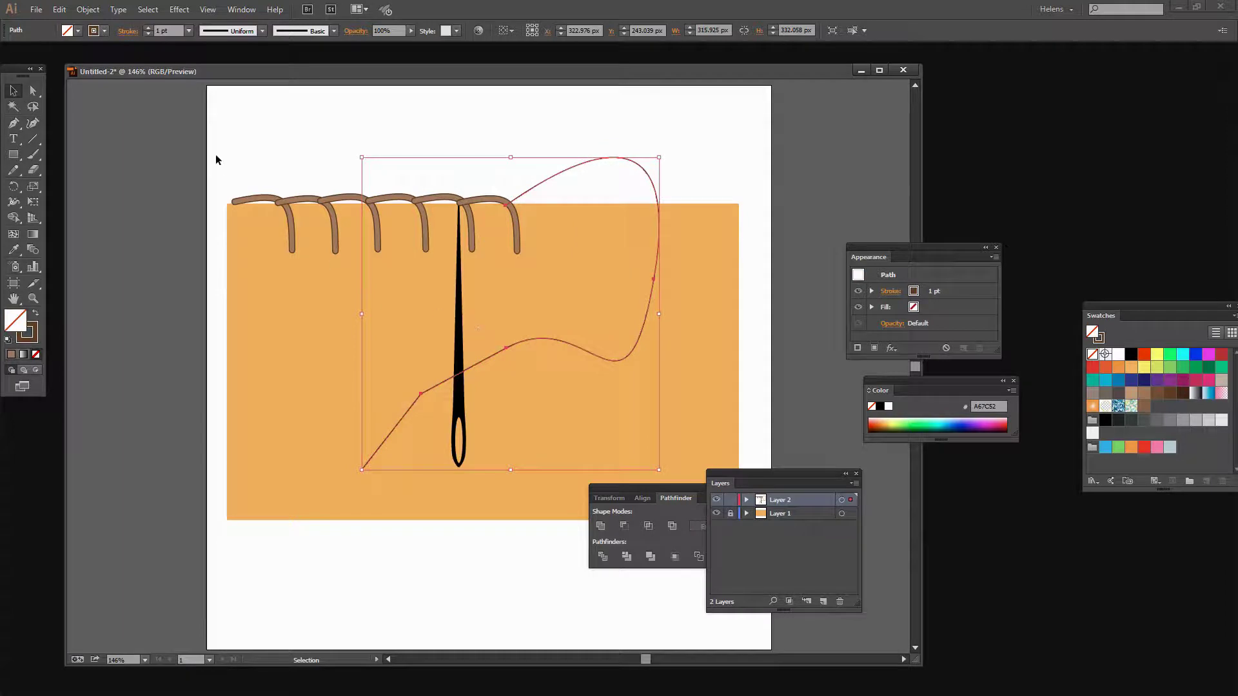
pyautogui.click(148, 29)
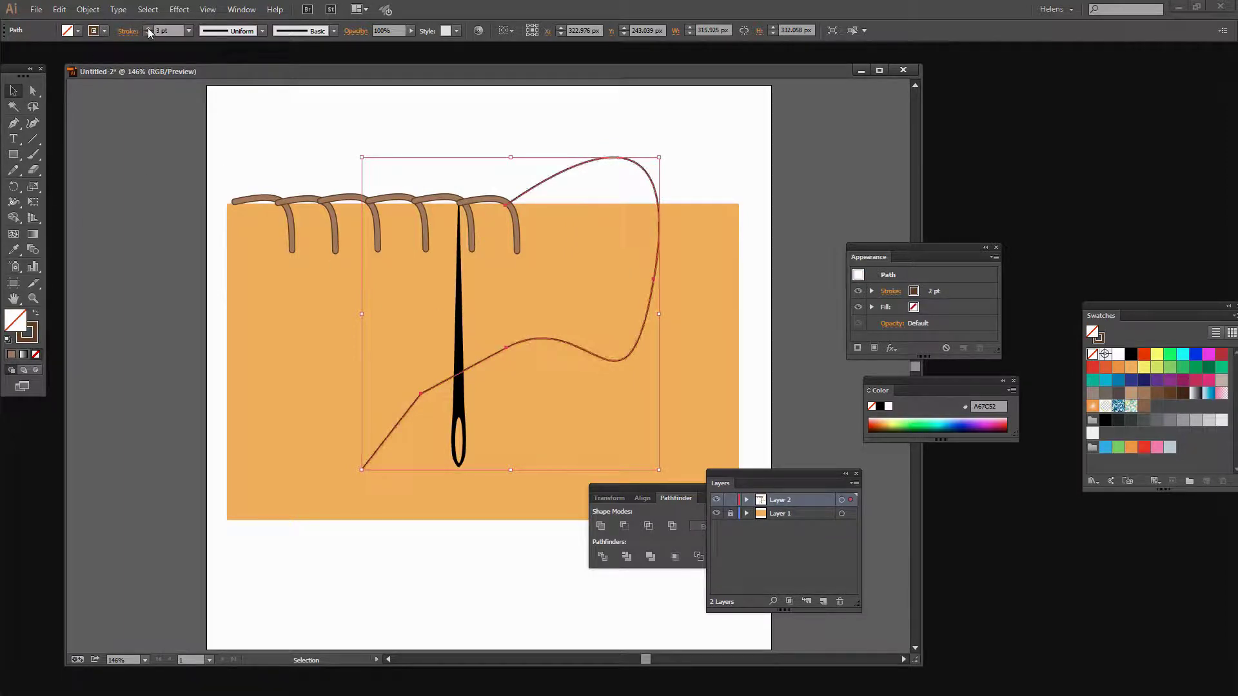
pyautogui.click(148, 29)
pyautogui.click(148, 29)
pyautogui.click(148, 29)
pyautogui.click(148, 29)
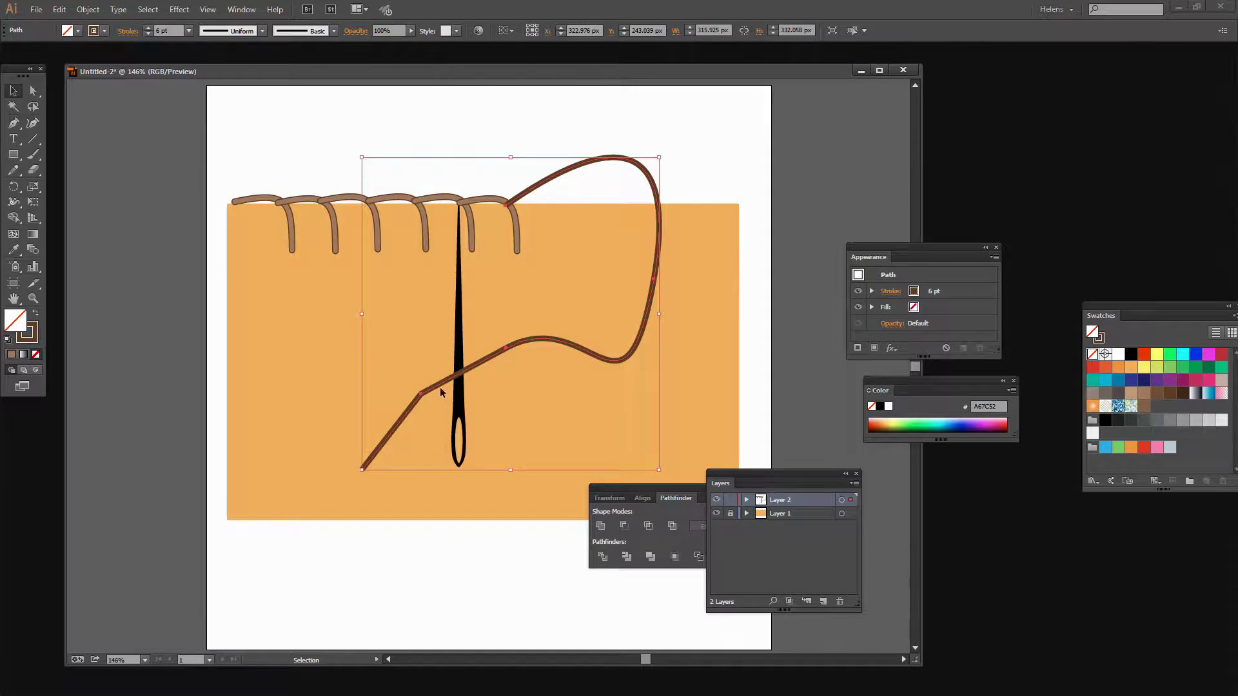
# Convert the thread's corner anchor beside the needle to a smooth point and shift it outward, away from the needle
pyautogui.click(32, 90)
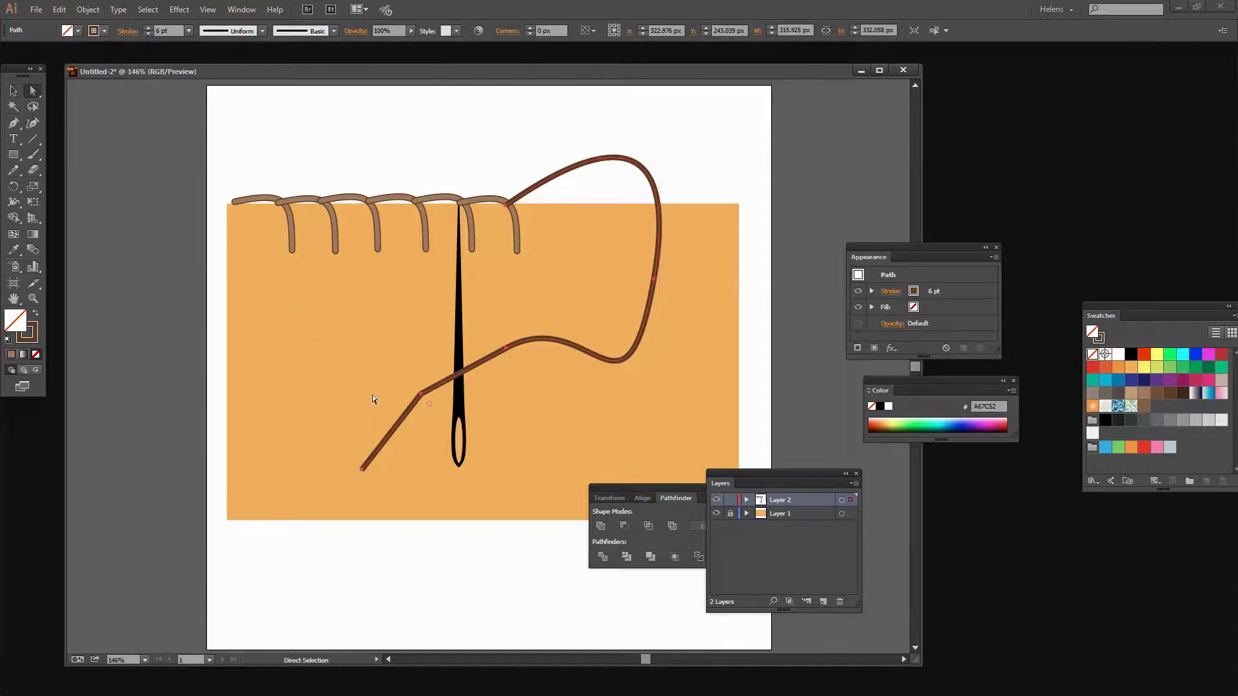
pyautogui.click(420, 393)
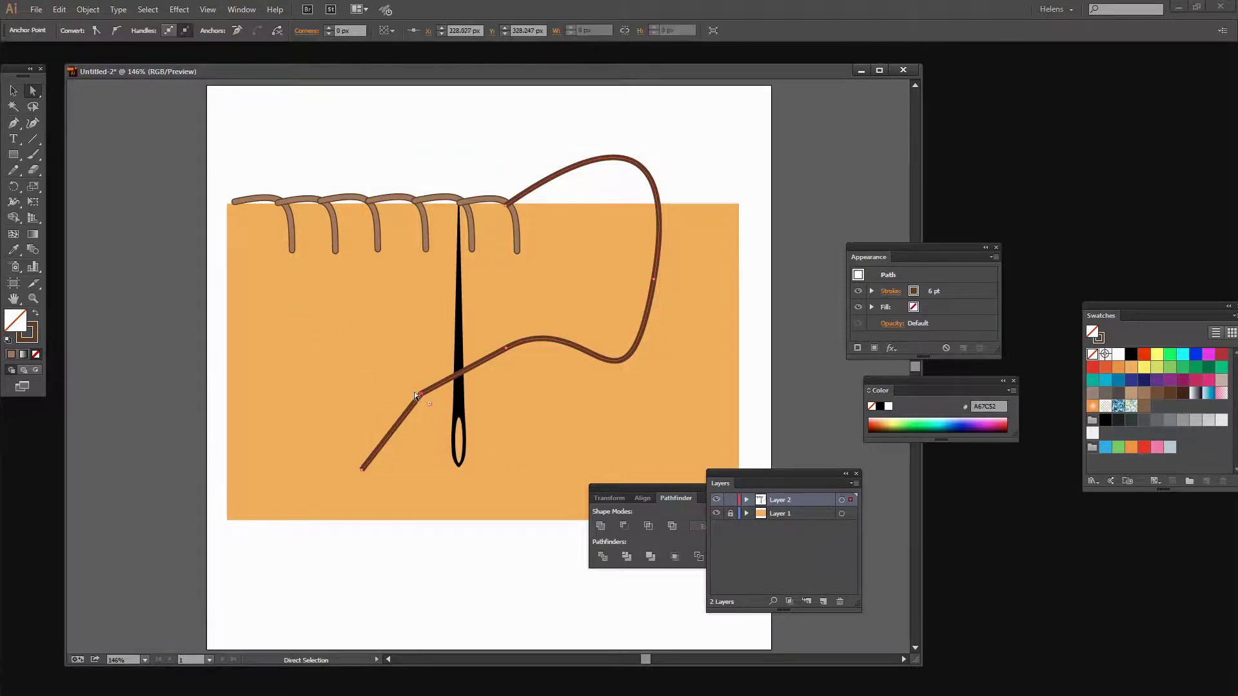
pyautogui.moveTo(421, 392); pyautogui.dragTo(419, 395)
pyautogui.hotkey('ctrl', 'shift', 'a')
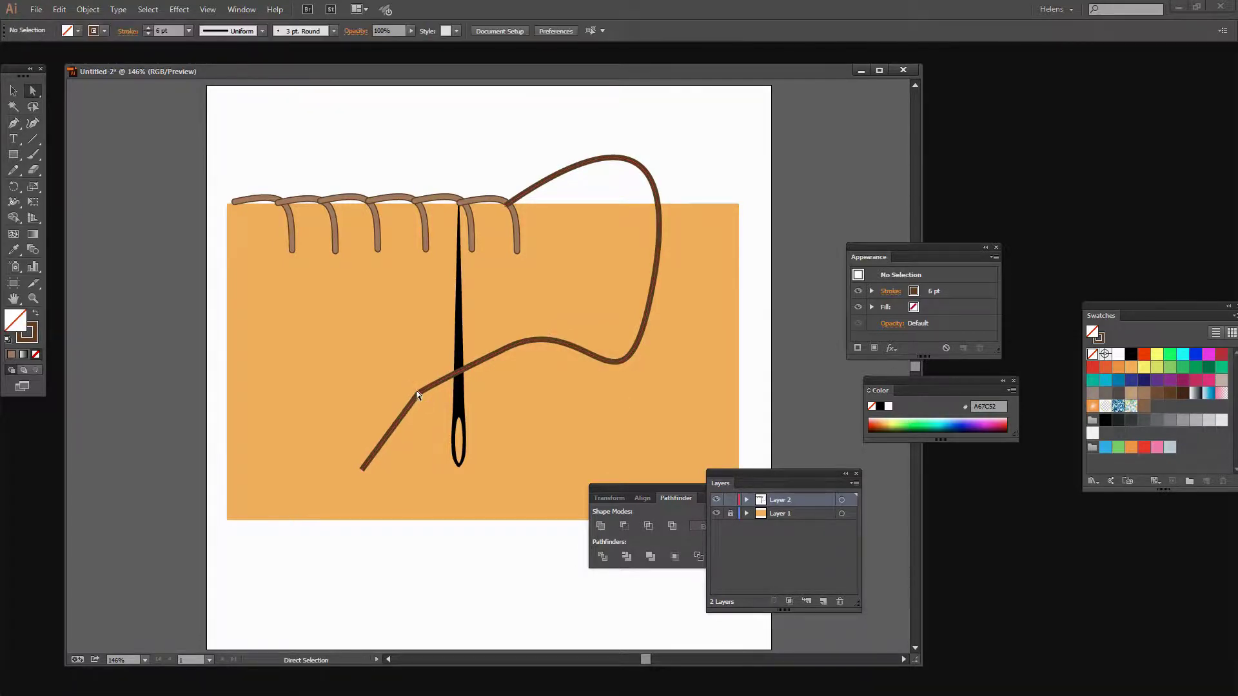
pyautogui.click(417, 395)
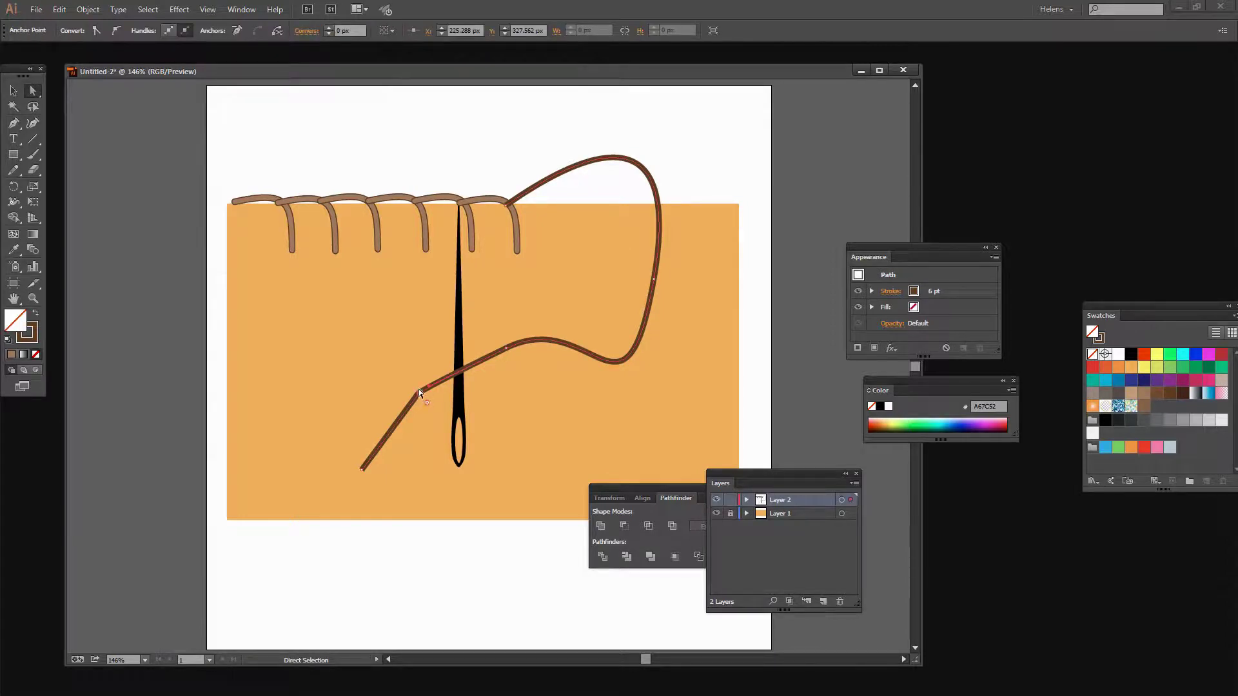
pyautogui.hotkey('ctrl', 'shift', 'a')
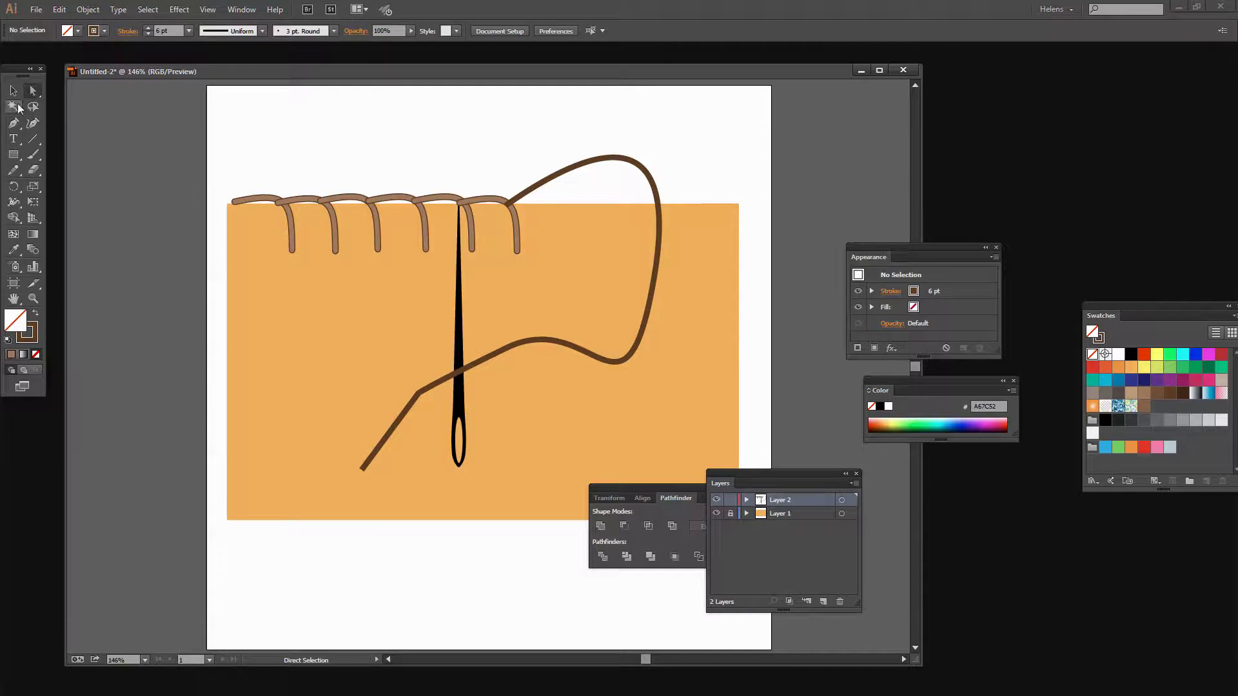
pyautogui.click(14, 124)
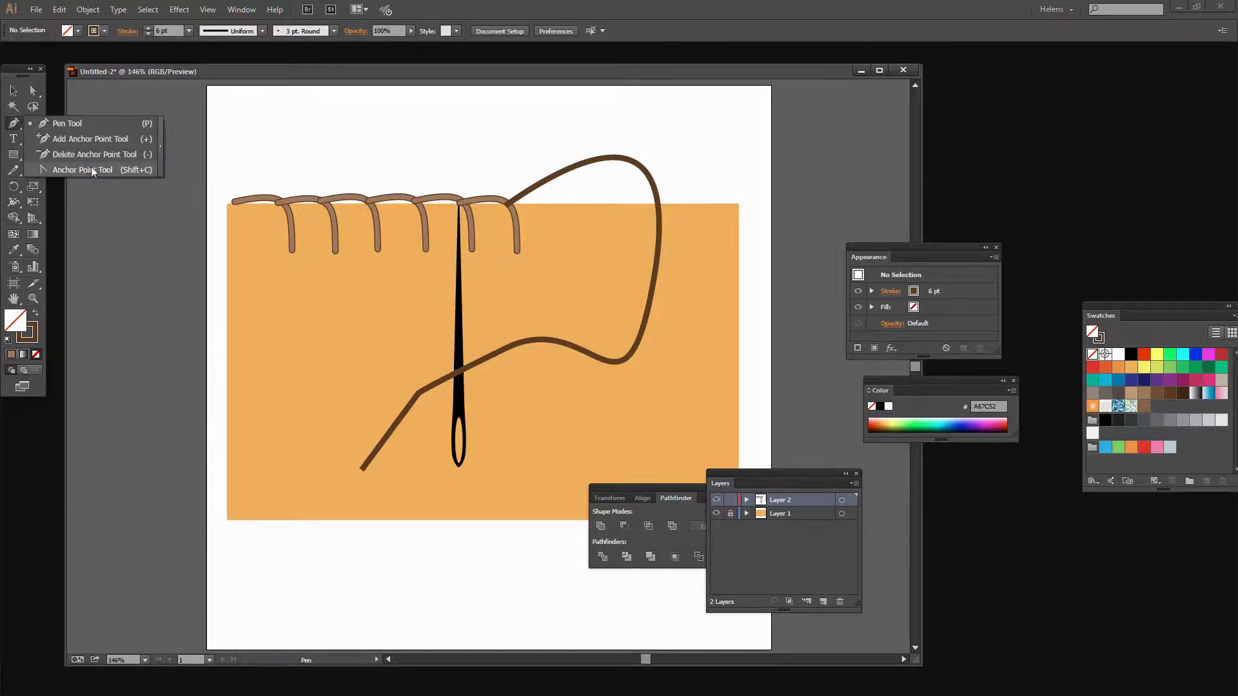
pyautogui.click(91, 169)
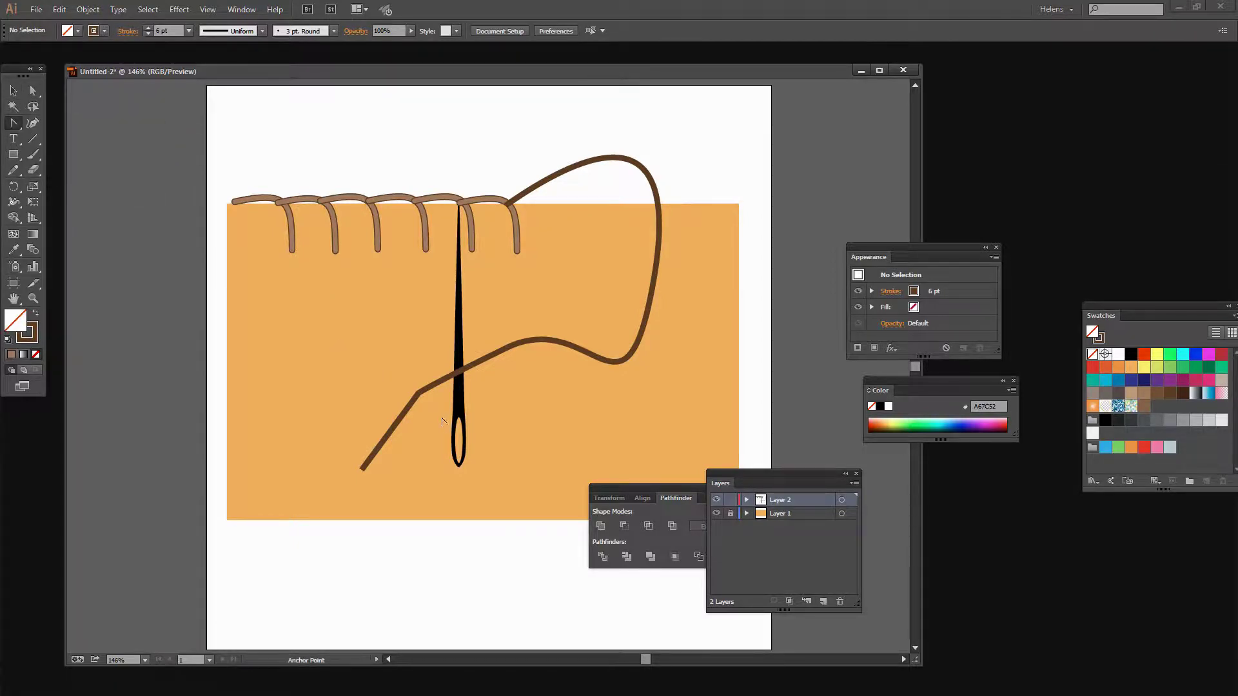
pyautogui.moveTo(421, 395); pyautogui.dragTo(386, 422)
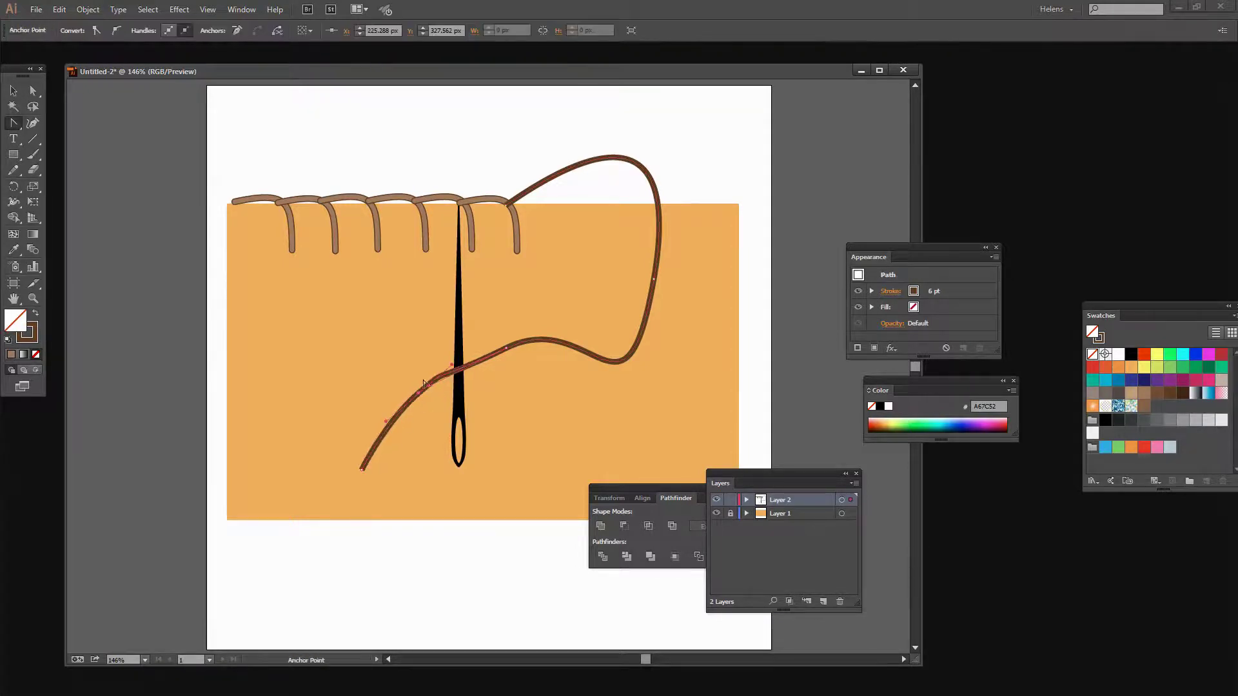
pyautogui.click(34, 91)
pyautogui.moveTo(420, 393)
pyautogui.mouseDown()
pyautogui.moveTo(390, 399)
pyautogui.moveTo(429, 390)
pyautogui.mouseUp()
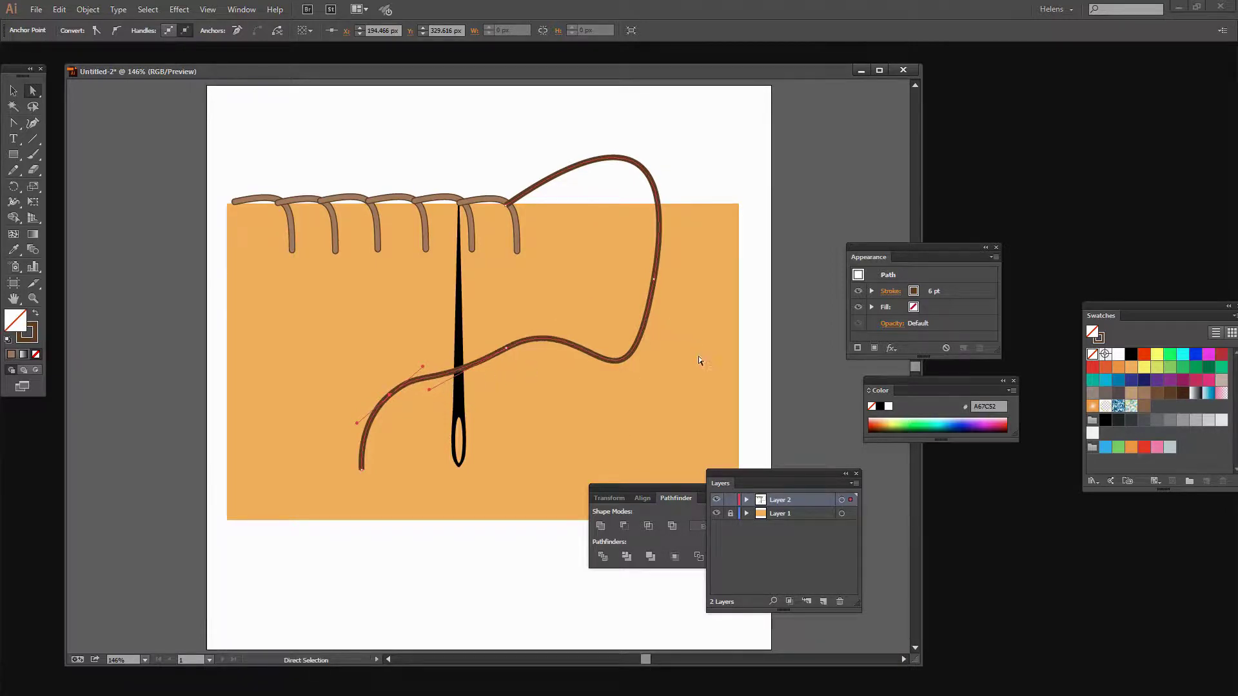
# Reshape the loose thread by adjusting the direction handles of its outer bend anchor and of the anchor near the needle
pyautogui.click(655, 280)
pyautogui.moveTo(627, 441); pyautogui.dragTo(676, 371)
pyautogui.click(571, 376)
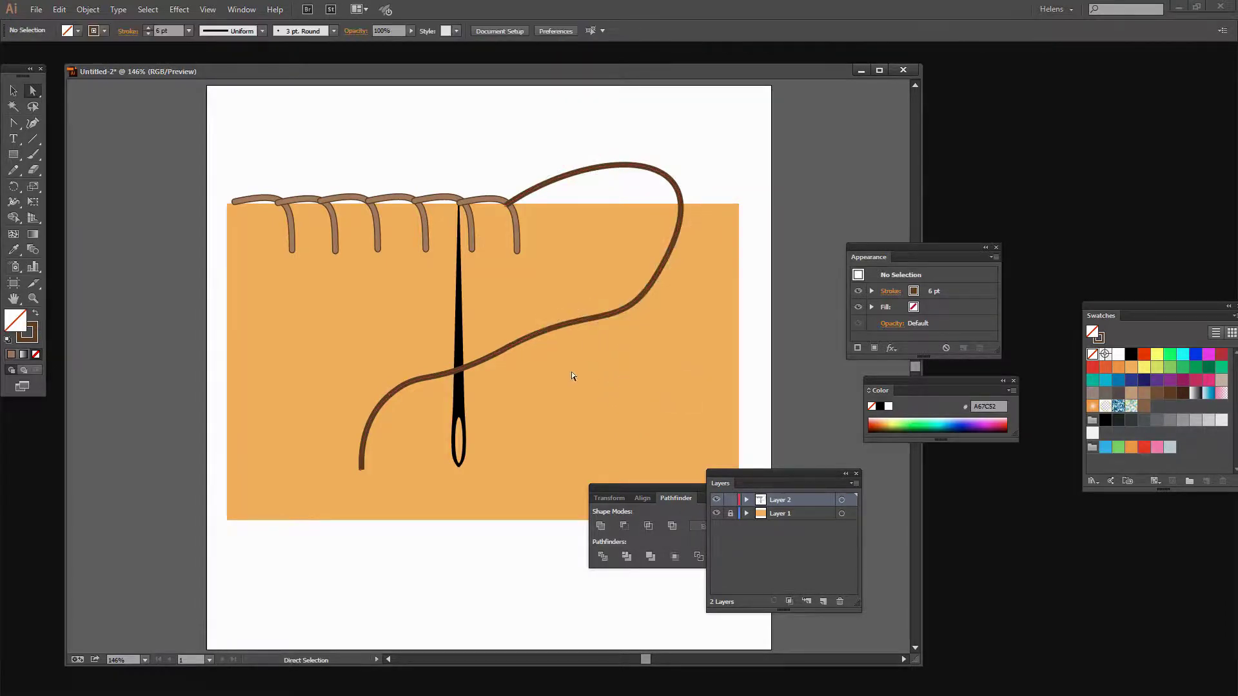
pyautogui.click(513, 346)
pyautogui.moveTo(584, 321); pyautogui.dragTo(555, 357)
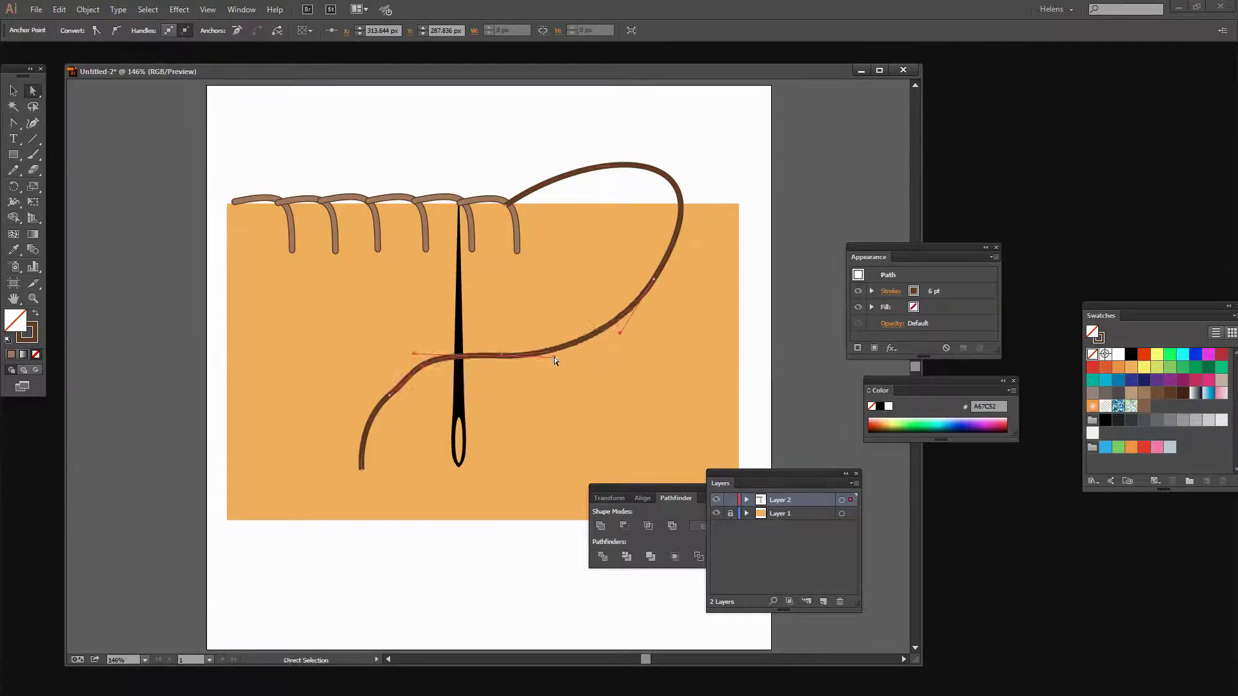
# Delete the anchor point between the needle and the thread's lower end, leaving a smoother curve, and deselect the path
pyautogui.click(389, 392)
pyautogui.hotkey('shift', 'c')
pyautogui.moveTo(11, 126); pyautogui.dragTo(77, 153)
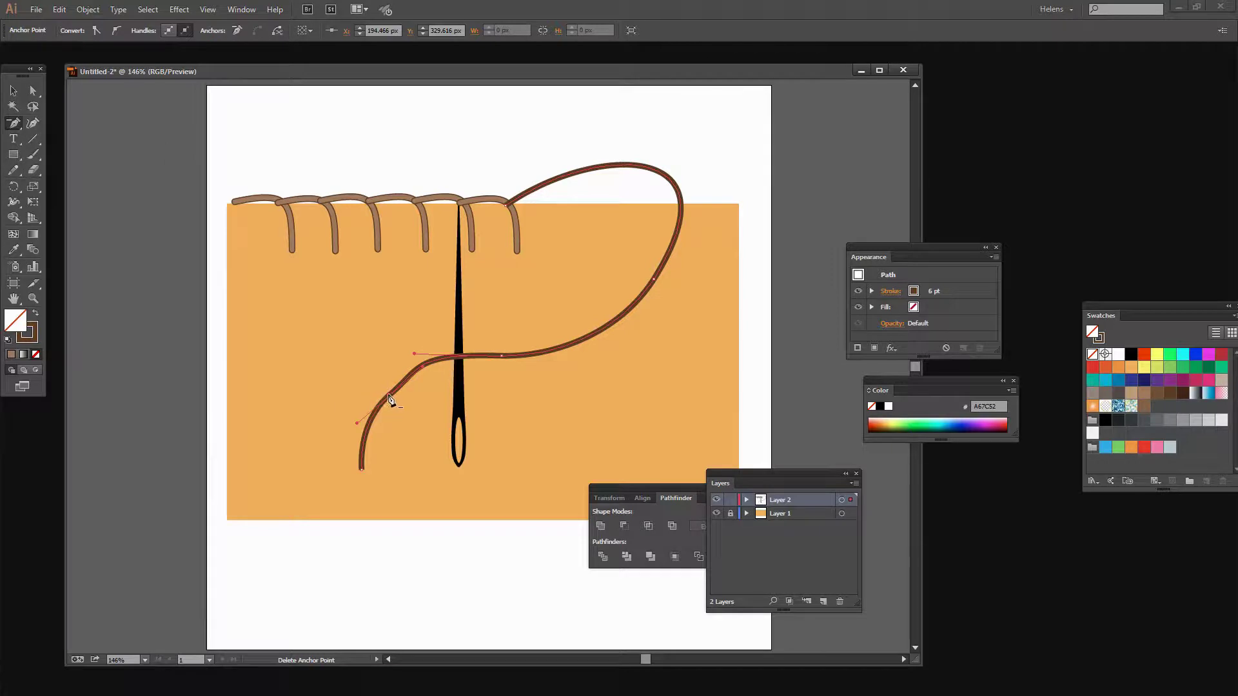
pyautogui.click(389, 397)
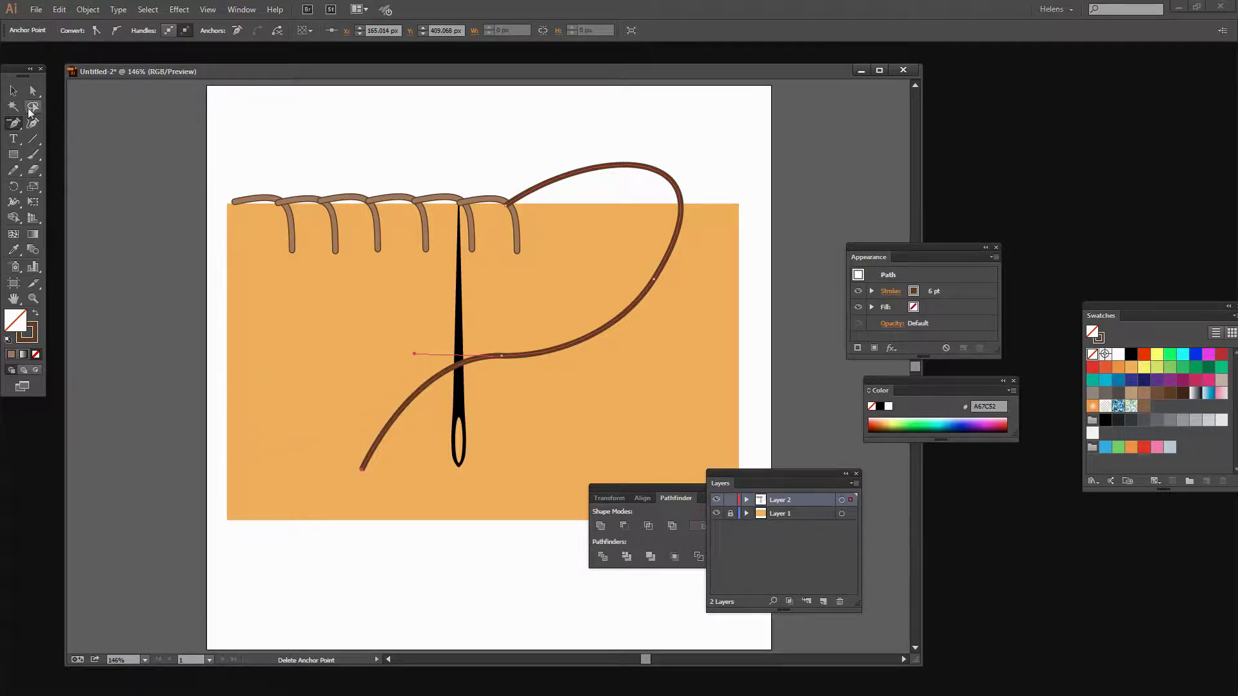
pyautogui.click(13, 90)
pyautogui.click(490, 627)
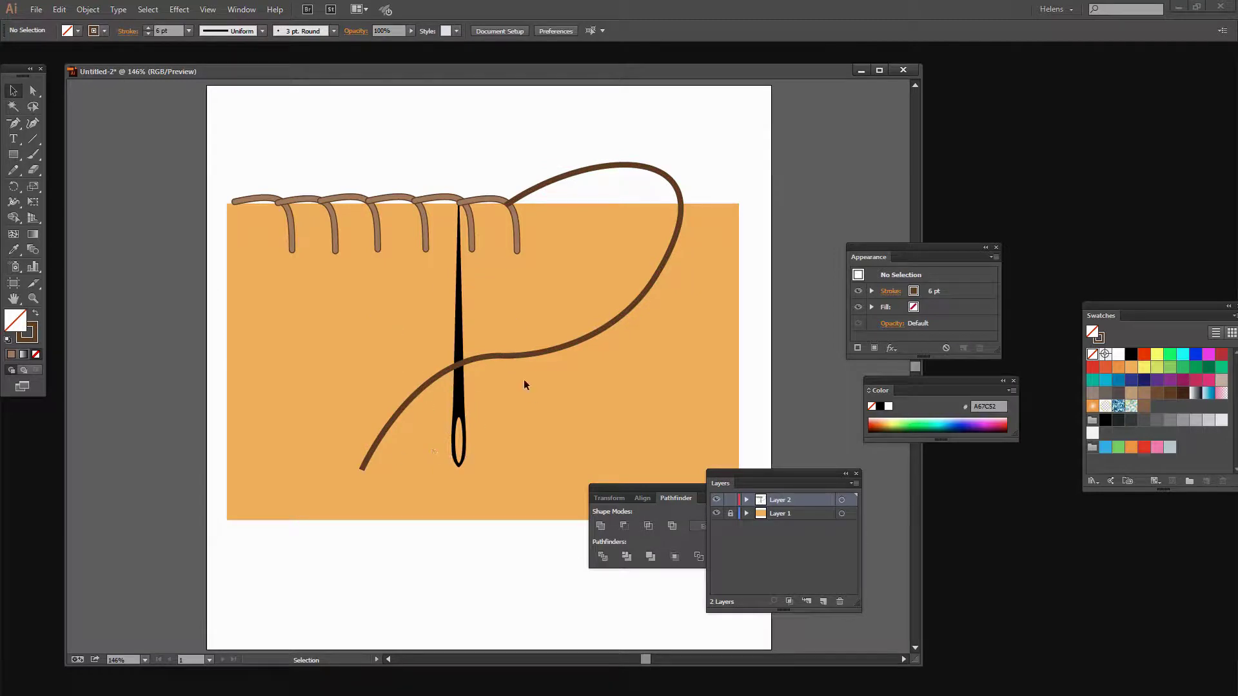
# Give the loose thread's stroke a round cap and expand only its stroke into an outlined shape
pyautogui.click(532, 212)
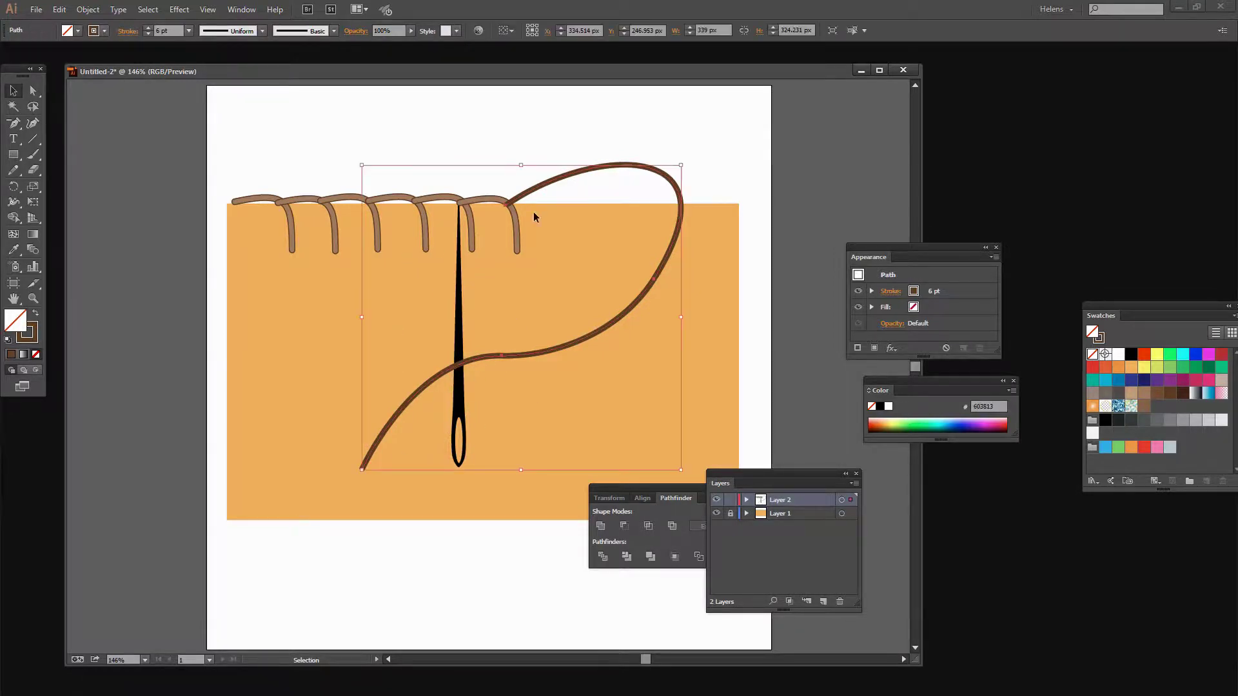
pyautogui.click(892, 294)
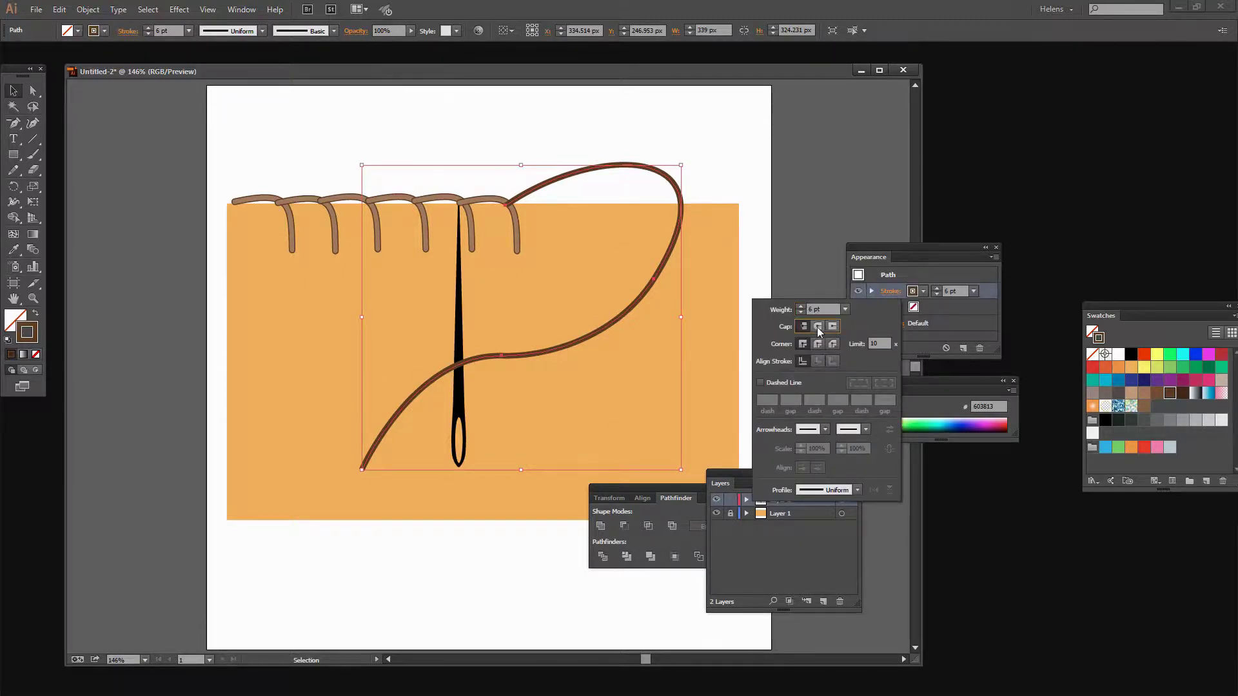
pyautogui.click(818, 327)
pyautogui.click(89, 9)
pyautogui.click(116, 149)
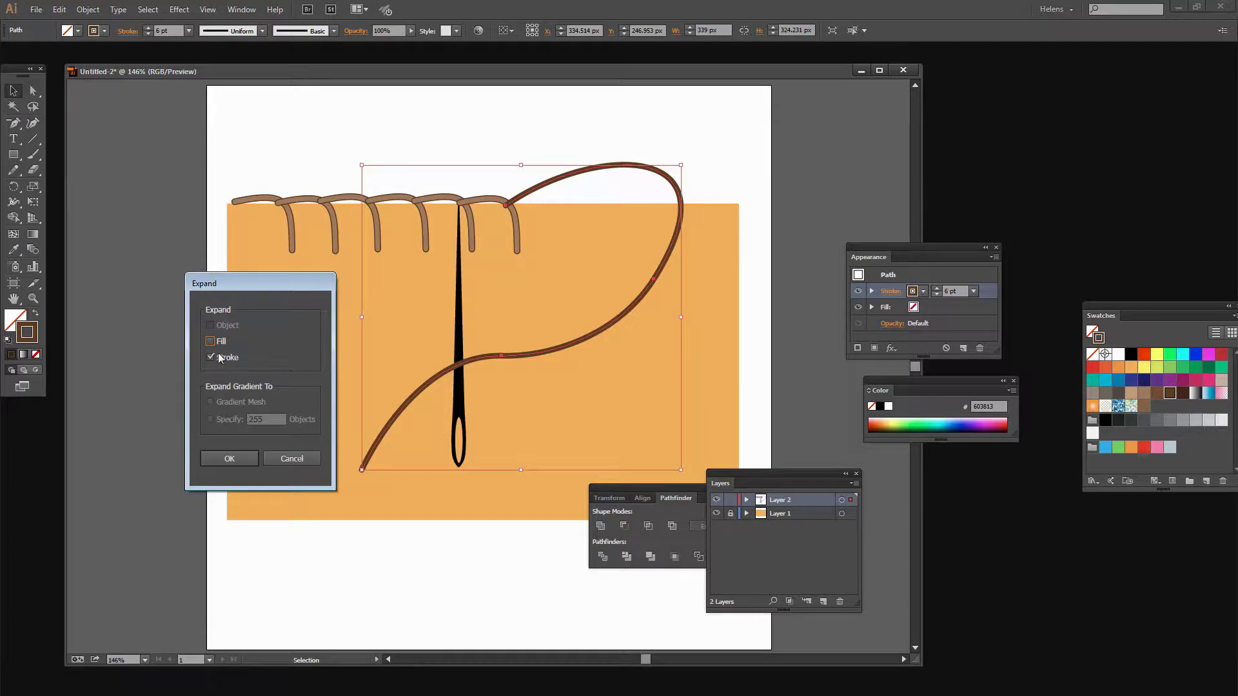
pyautogui.click(229, 459)
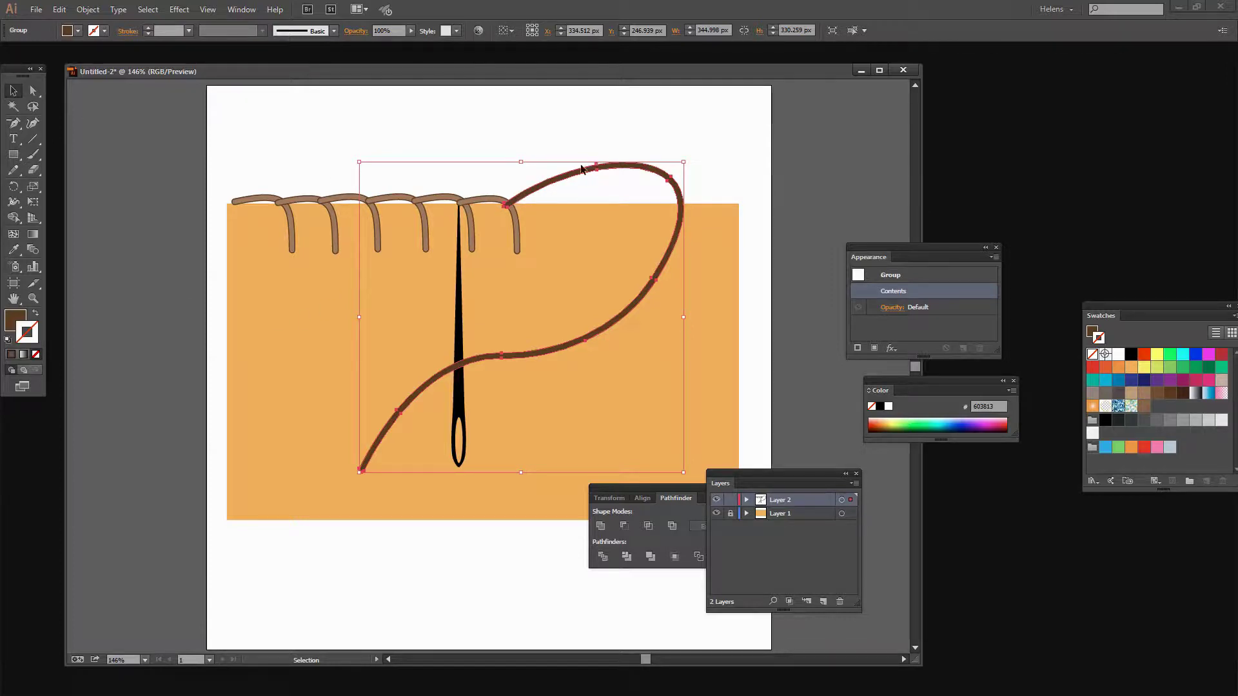
# Copy the stitches' light brown fill and dark brown 1 pt stroke onto the expanded thread with the Eyedropper, and deselect it
pyautogui.click(13, 250)
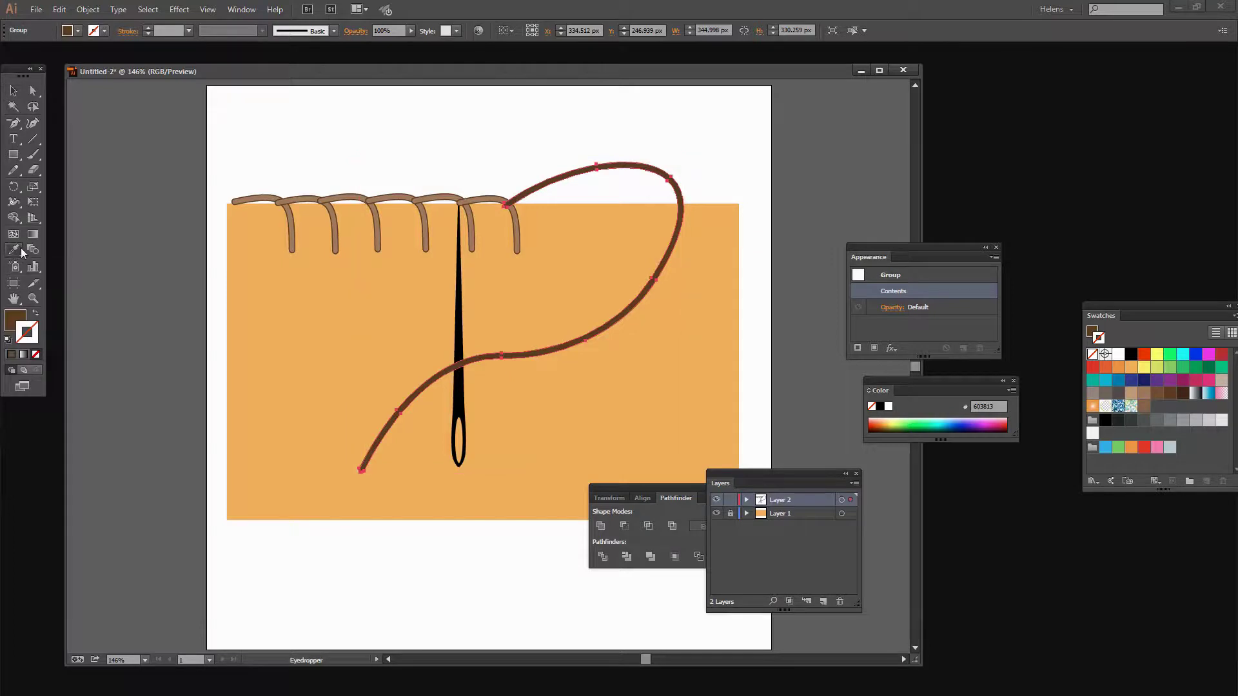
pyautogui.click(295, 209)
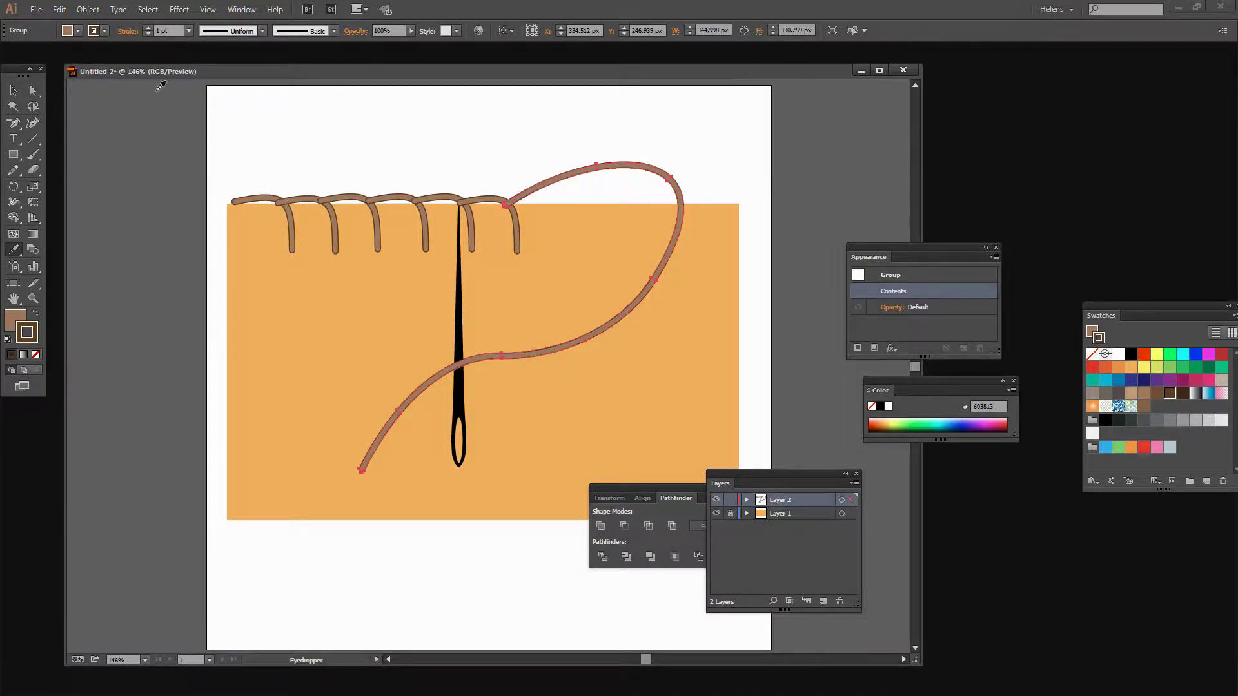
pyautogui.click(14, 90)
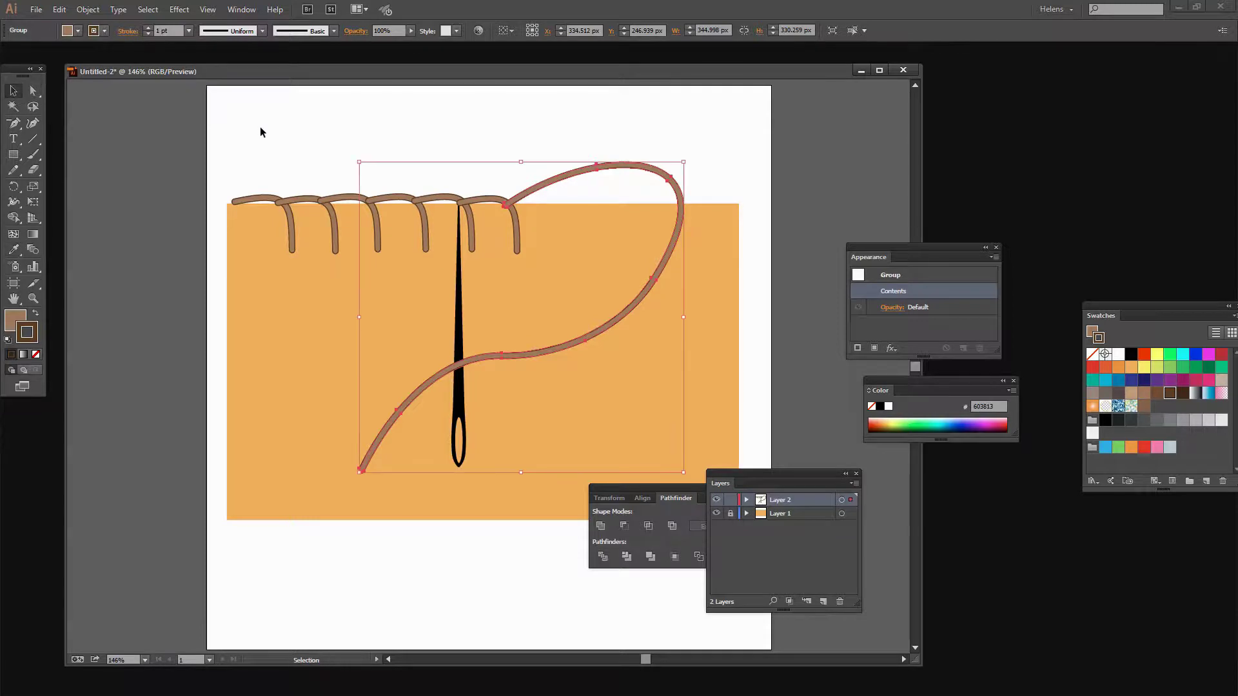
pyautogui.click(260, 131)
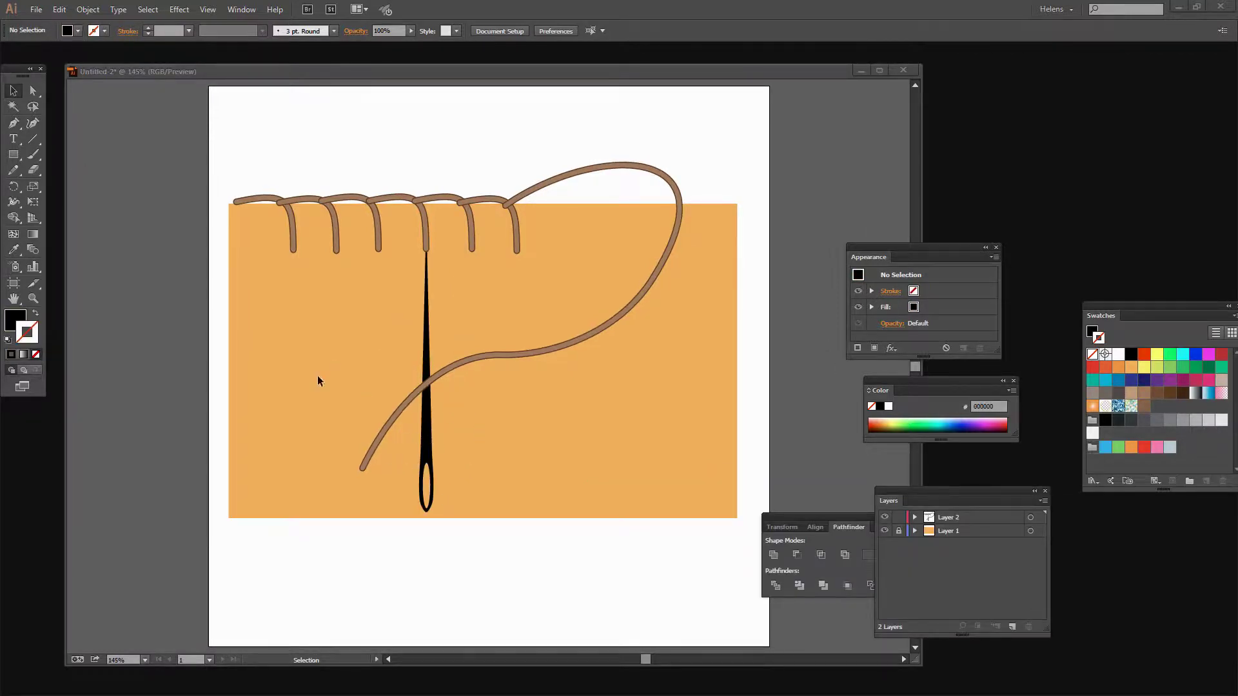
pyautogui.click(13, 91)
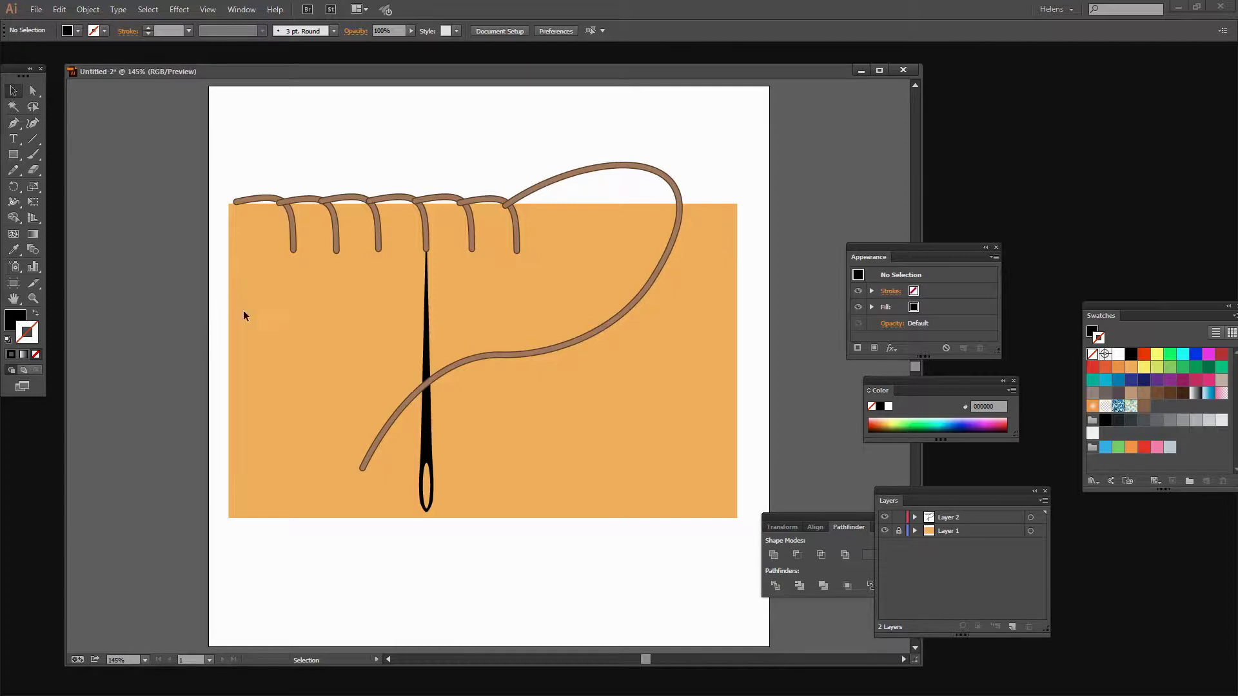
# Move the needle over the loose thread loop, rotate it so its tip leans left, and shift it slightly left
pyautogui.click(427, 444)
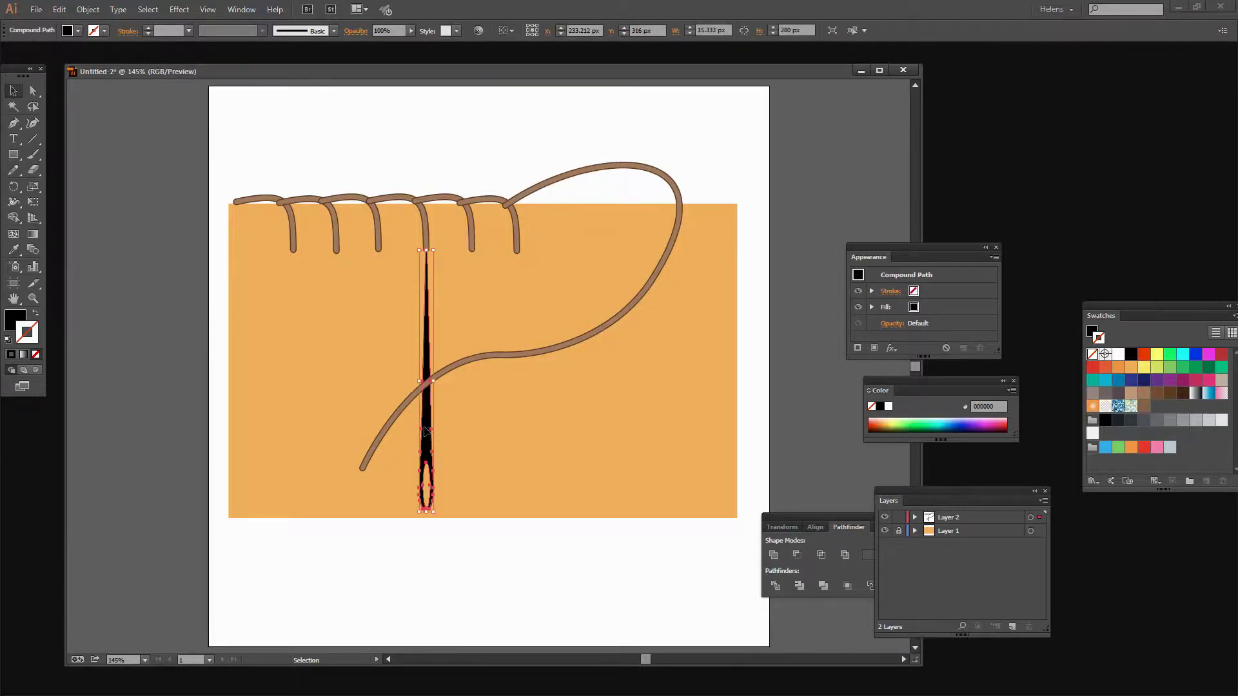
pyautogui.moveTo(426, 431); pyautogui.dragTo(558, 286)
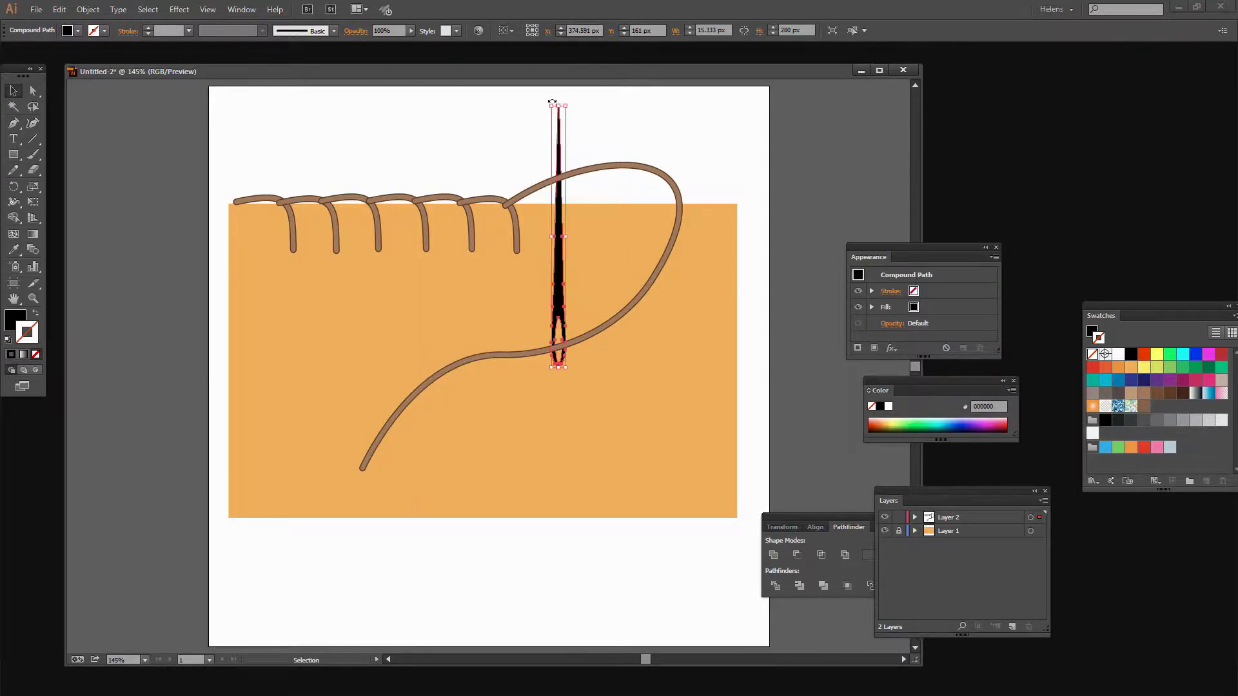
pyautogui.moveTo(553, 101); pyautogui.dragTo(534, 109)
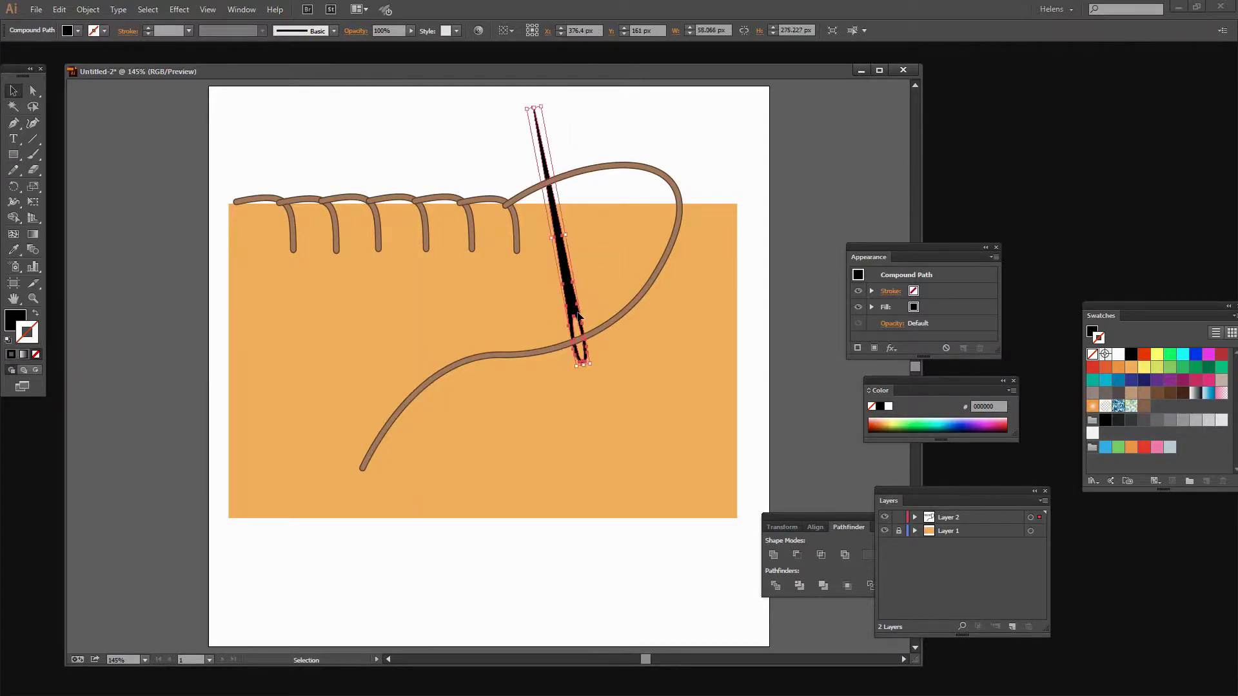
pyautogui.moveTo(575, 308); pyautogui.dragTo(562, 307)
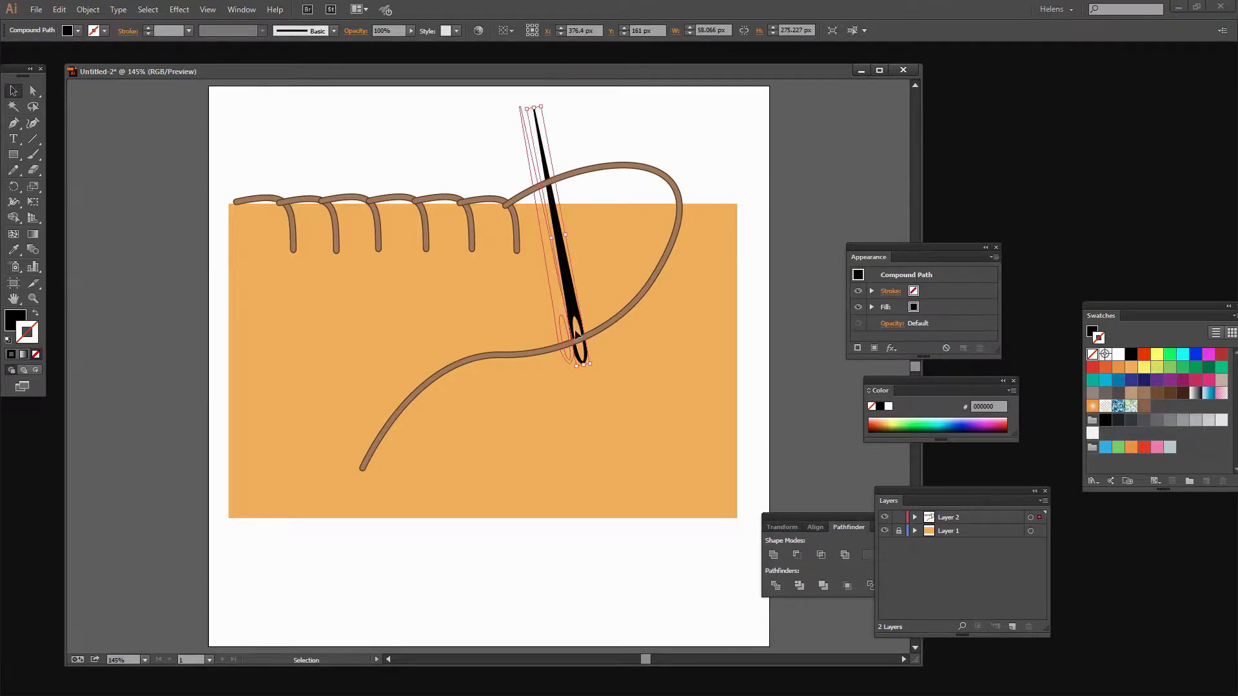
pyautogui.click(528, 97)
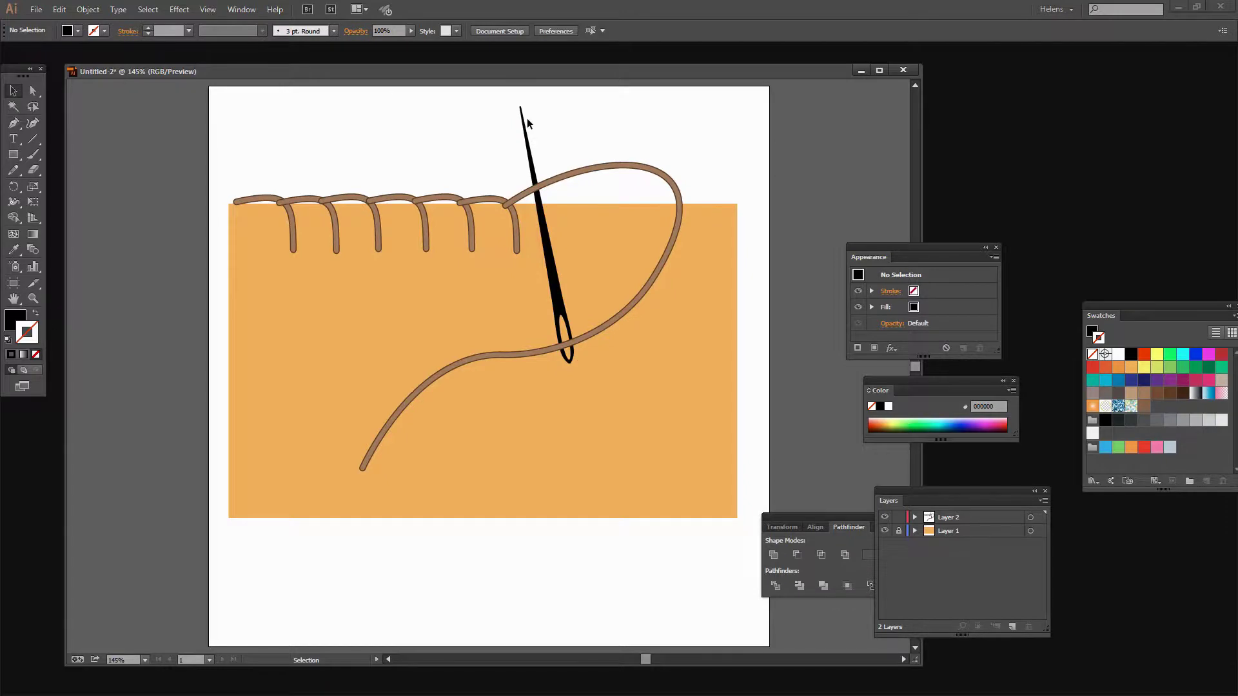
# Rotate the needle slightly back toward vertical, nudge it right and down so the thread crosses its eye, and deselect it
pyautogui.click(525, 128)
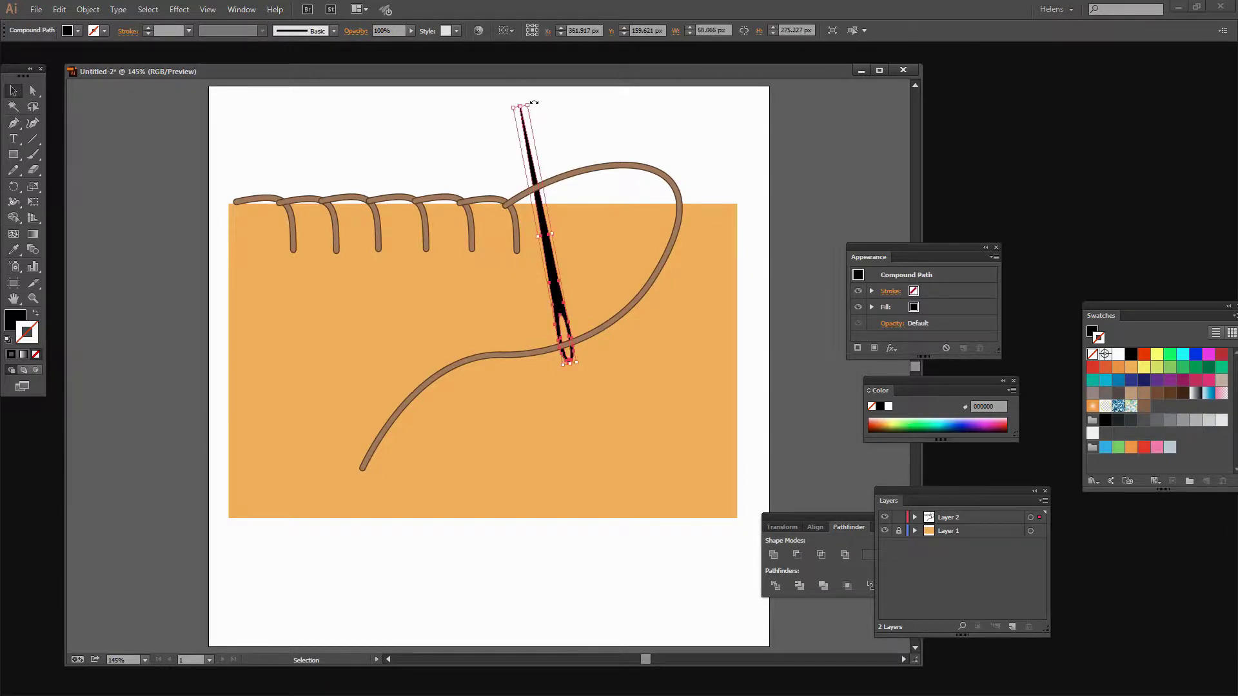
pyautogui.moveTo(534, 102); pyautogui.dragTo(543, 102)
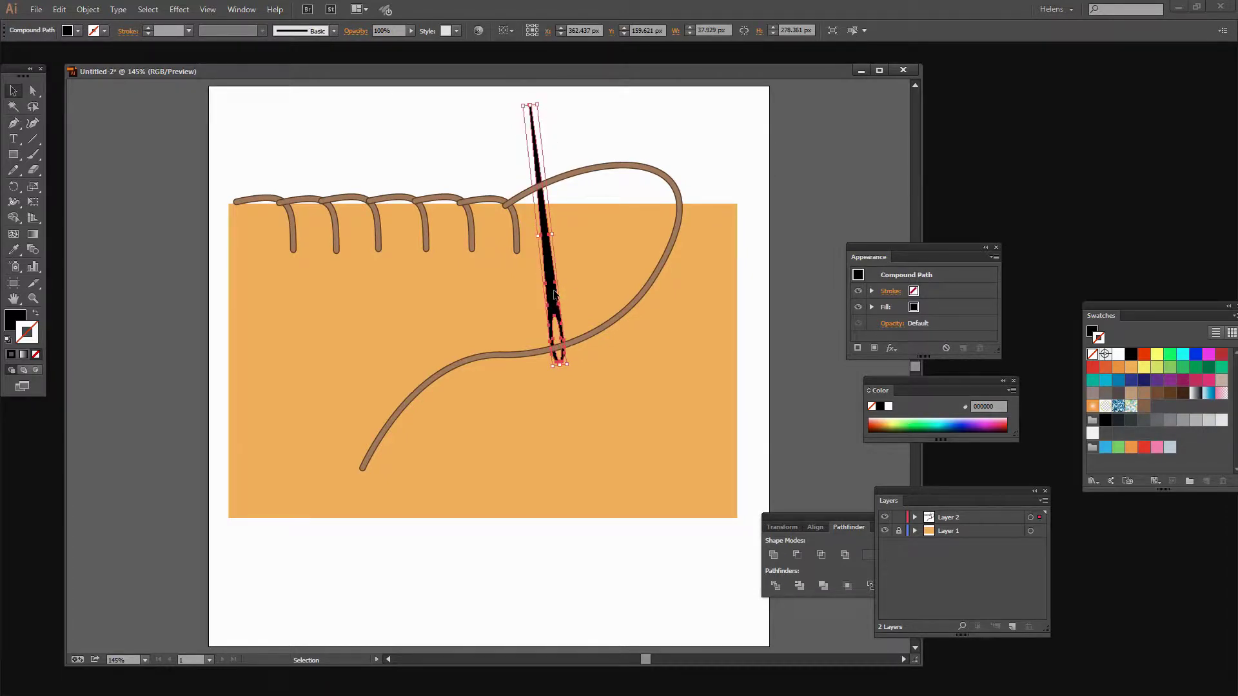
pyautogui.press('Right')
pyautogui.press('Right')
pyautogui.press('Right')
pyautogui.press('Right')
pyautogui.press('Right')
pyautogui.press('Right')
pyautogui.press('Right')
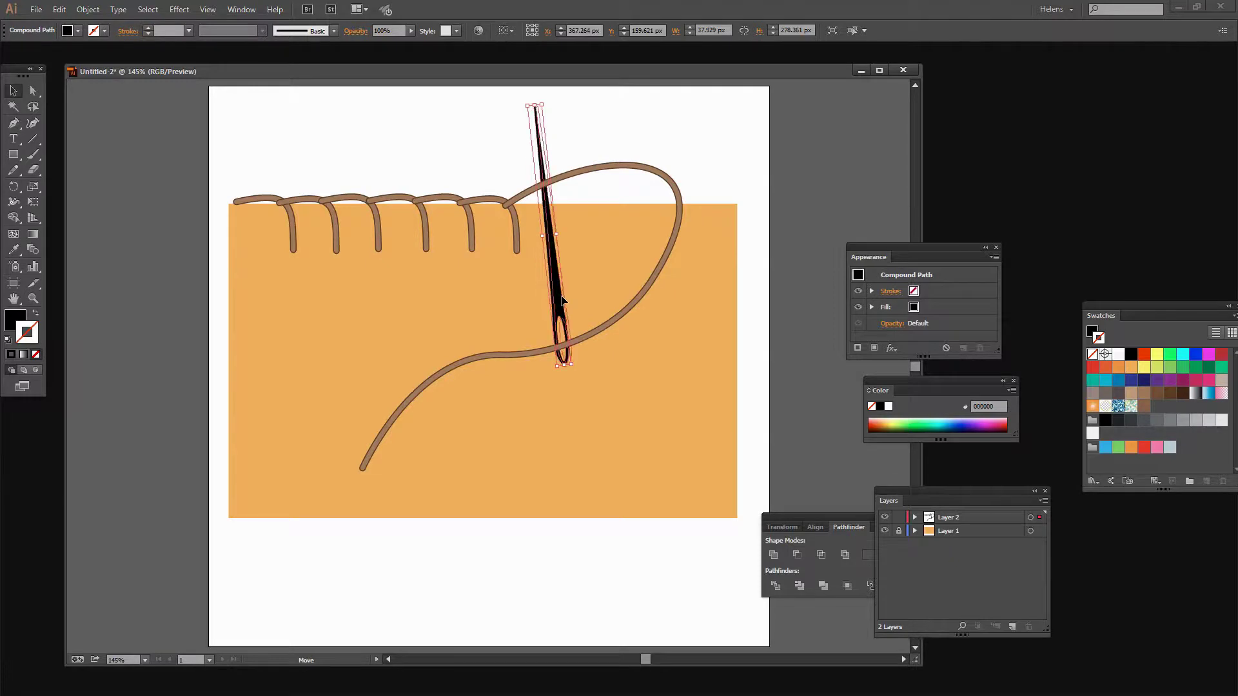
pyautogui.press('Down')
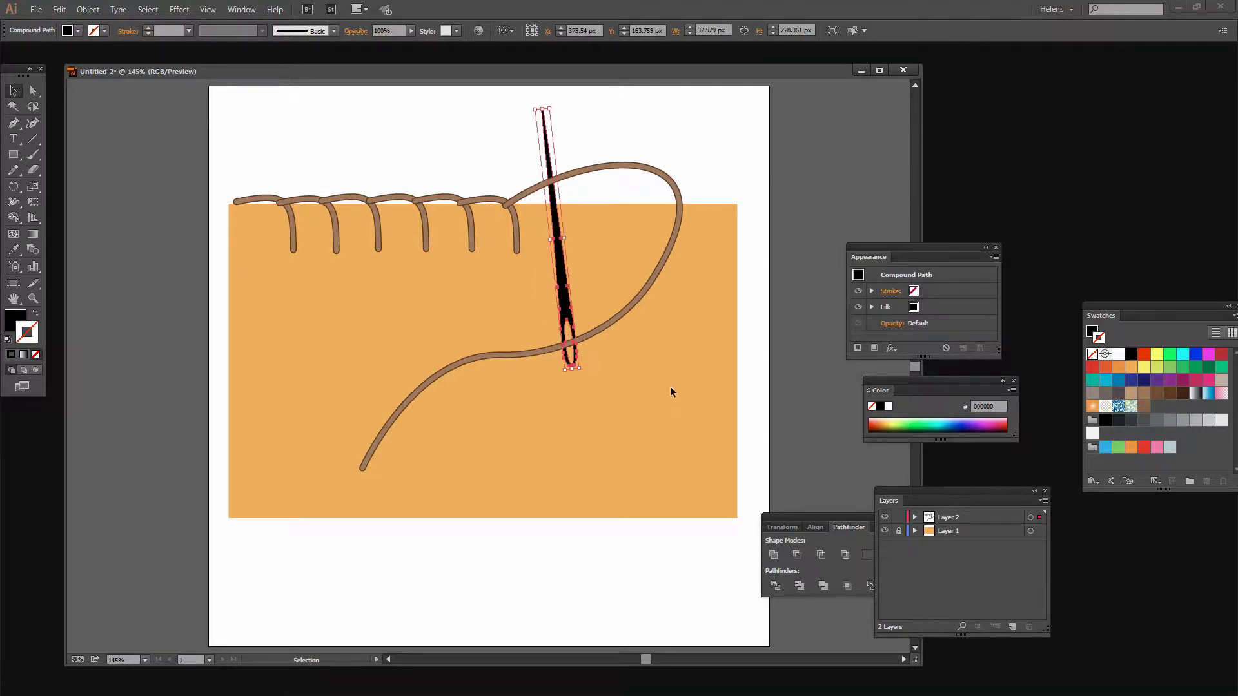
pyautogui.click(626, 328)
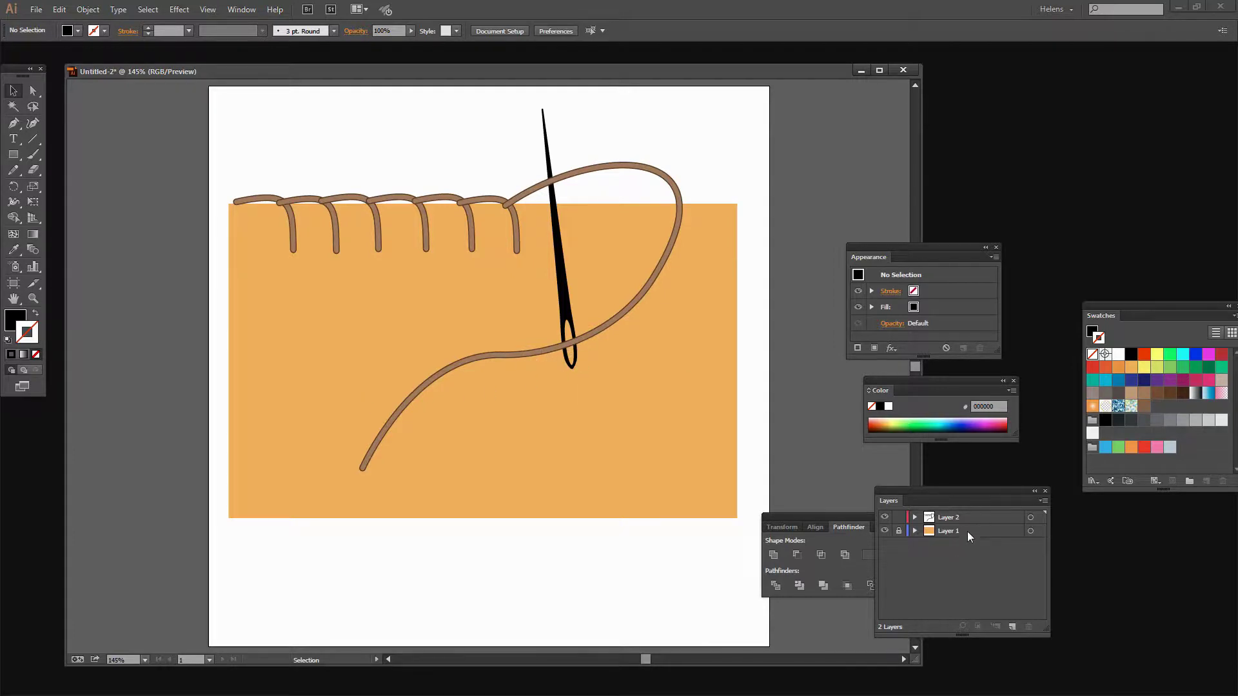
# Expand Layer 2's contents, enlarge the layer list, and duplicate the needle object
pyautogui.click(915, 516)
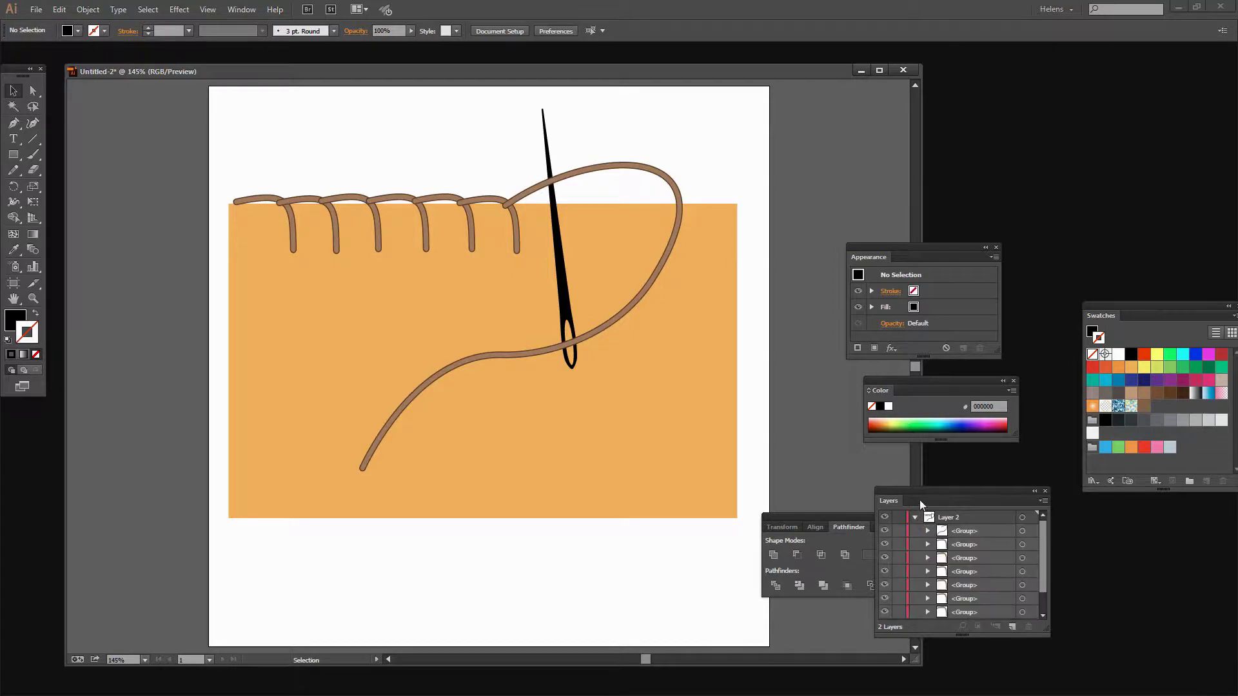
pyautogui.moveTo(913, 494); pyautogui.dragTo(795, 280)
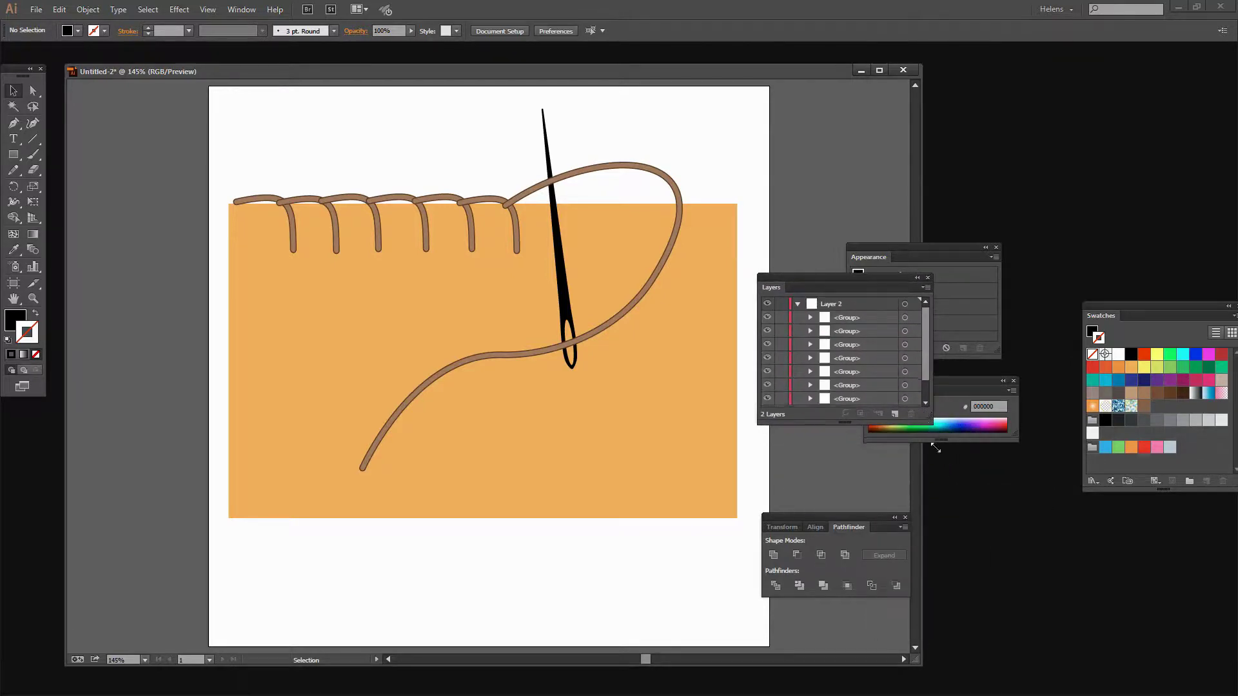
pyautogui.moveTo(931, 422); pyautogui.dragTo(997, 578)
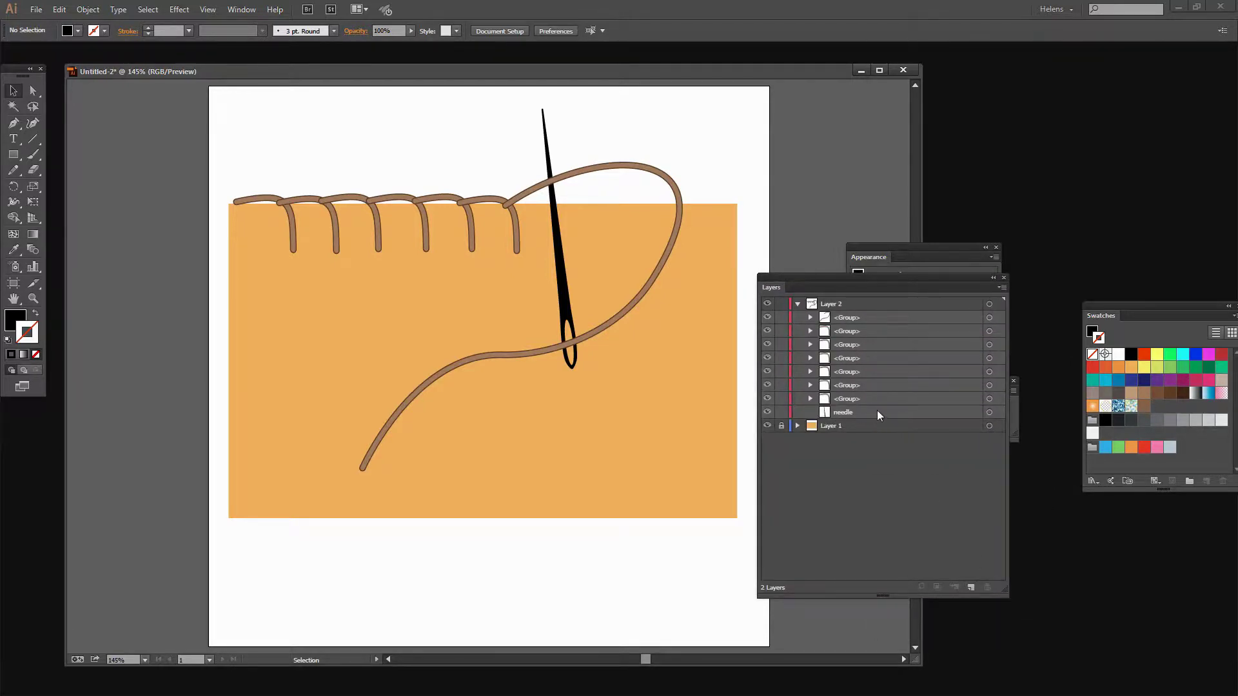
pyautogui.moveTo(877, 410); pyautogui.dragTo(973, 587)
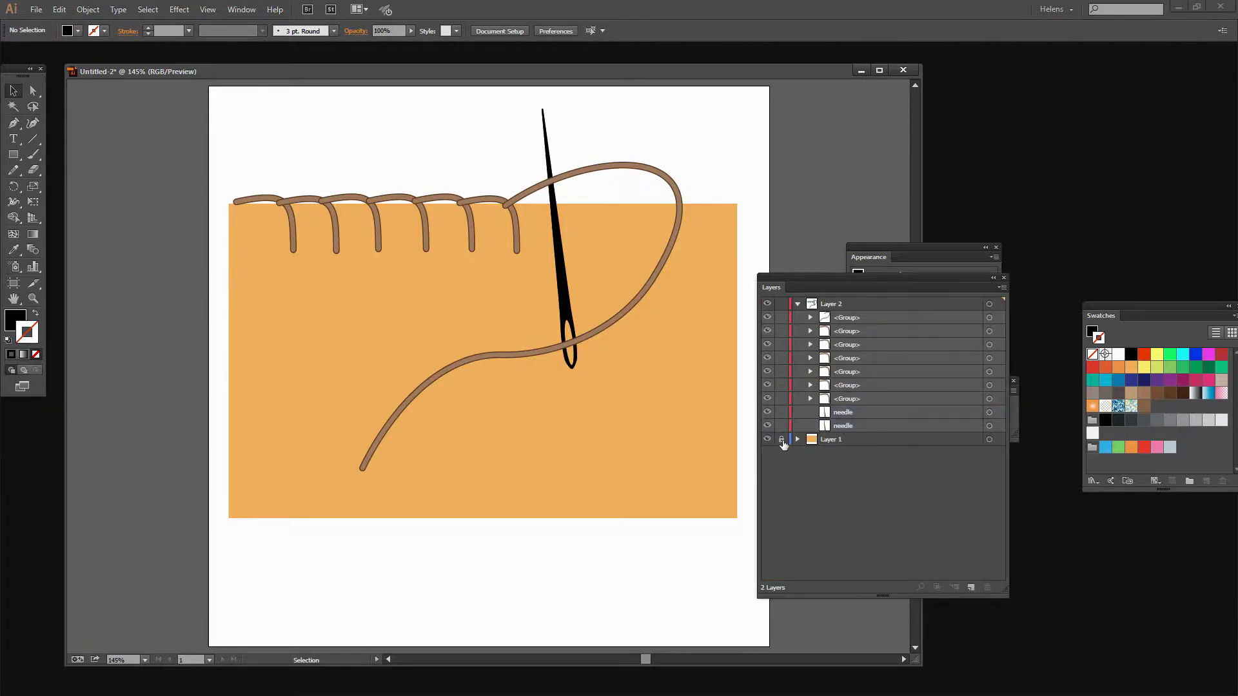
# Unlock Layer 1 and move the duplicate needle into it, beneath the orange rectangle
pyautogui.click(867, 426)
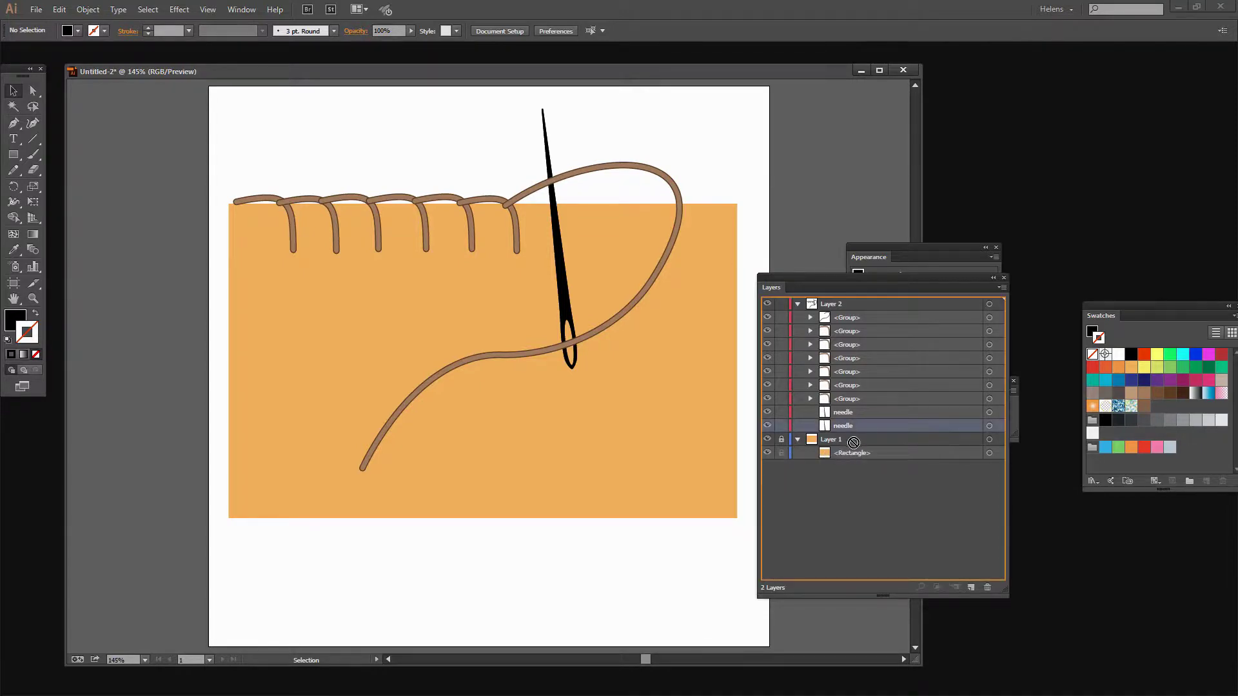
pyautogui.click(781, 440)
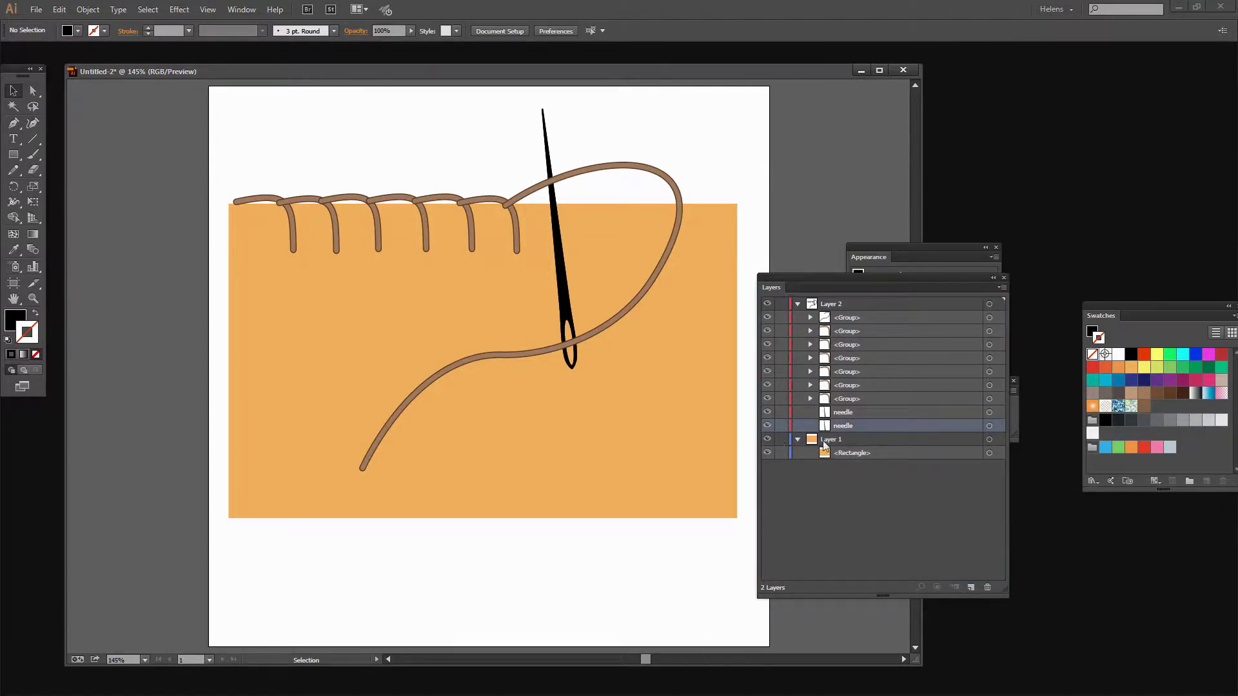
pyautogui.moveTo(858, 426); pyautogui.dragTo(858, 458)
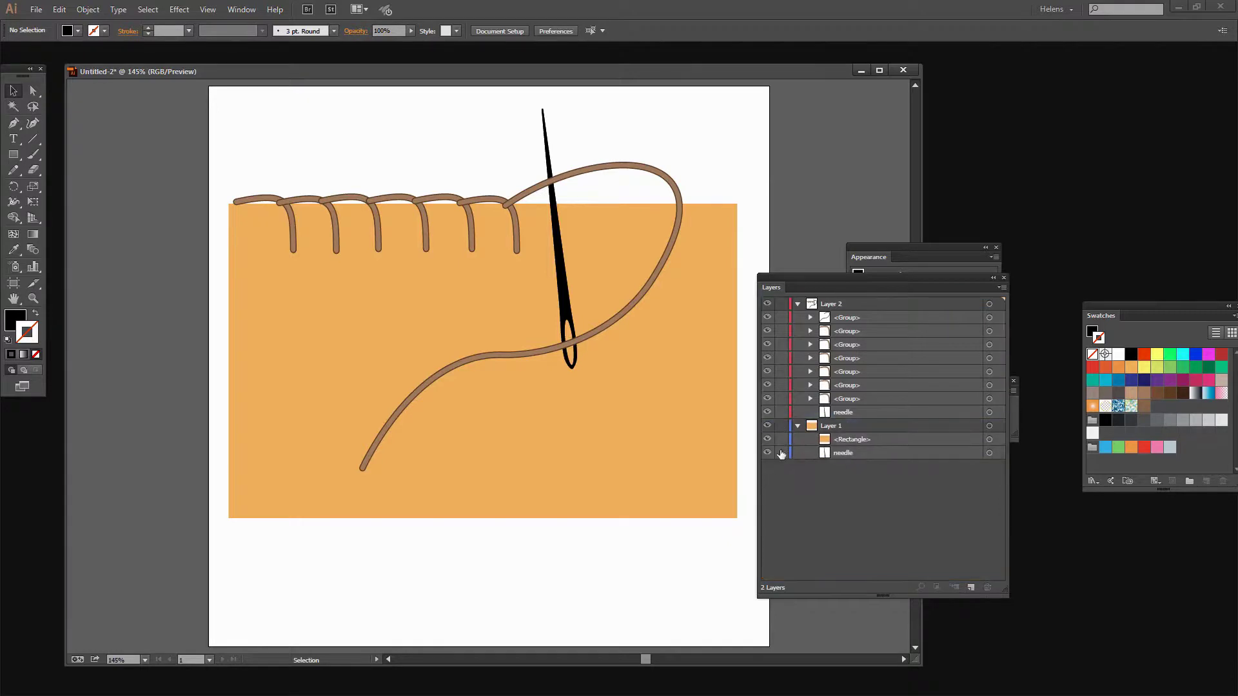
# Lock and collapse Layer 1, and move the remaining needle to the top of Layer 2
pyautogui.click(774, 452)
pyautogui.click(781, 426)
pyautogui.click(798, 426)
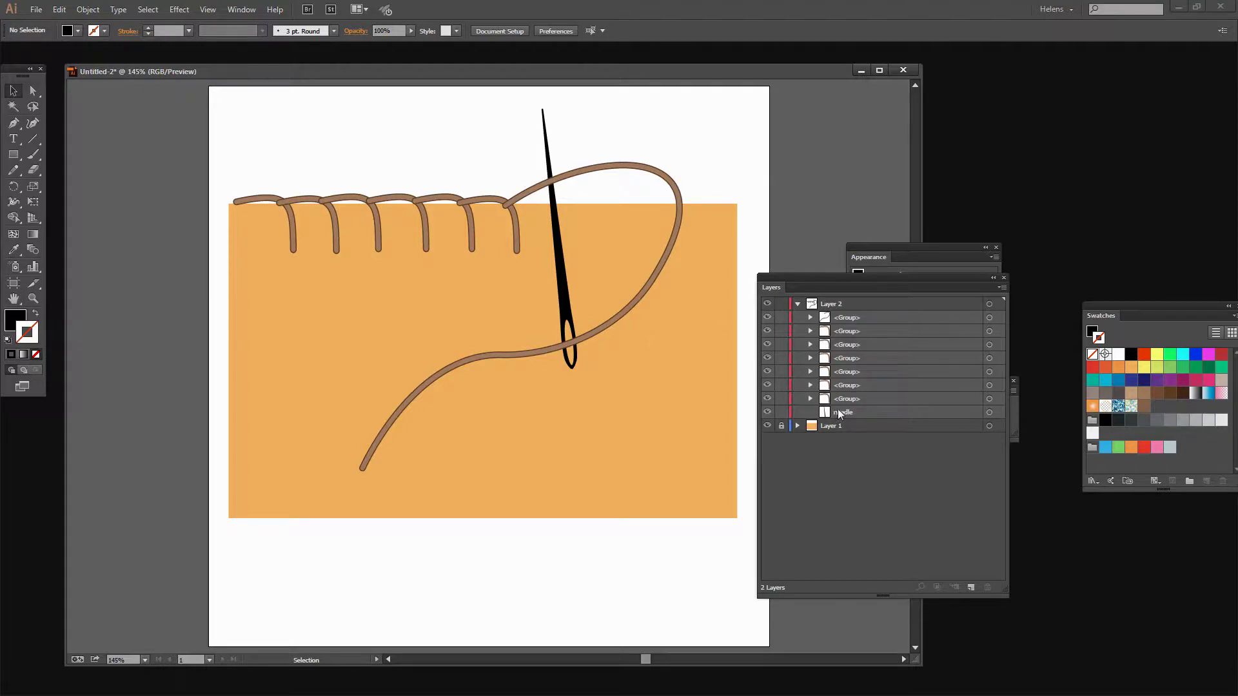
pyautogui.moveTo(841, 408); pyautogui.dragTo(861, 311)
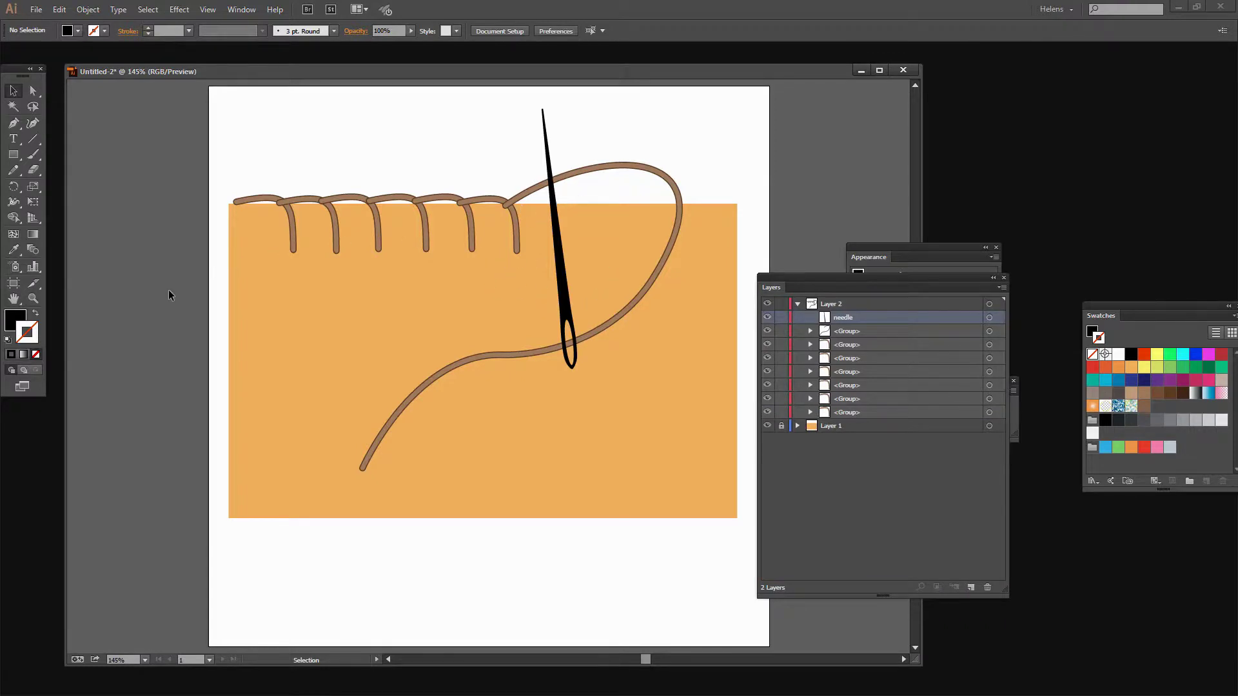
# Draw a yellow (FCEE21), strokeless rectangle about 36 x 51 px over the needle, starting at the orange rectangle's upper edge
pyautogui.click(32, 298)
pyautogui.moveTo(480, 163); pyautogui.dragTo(647, 308)
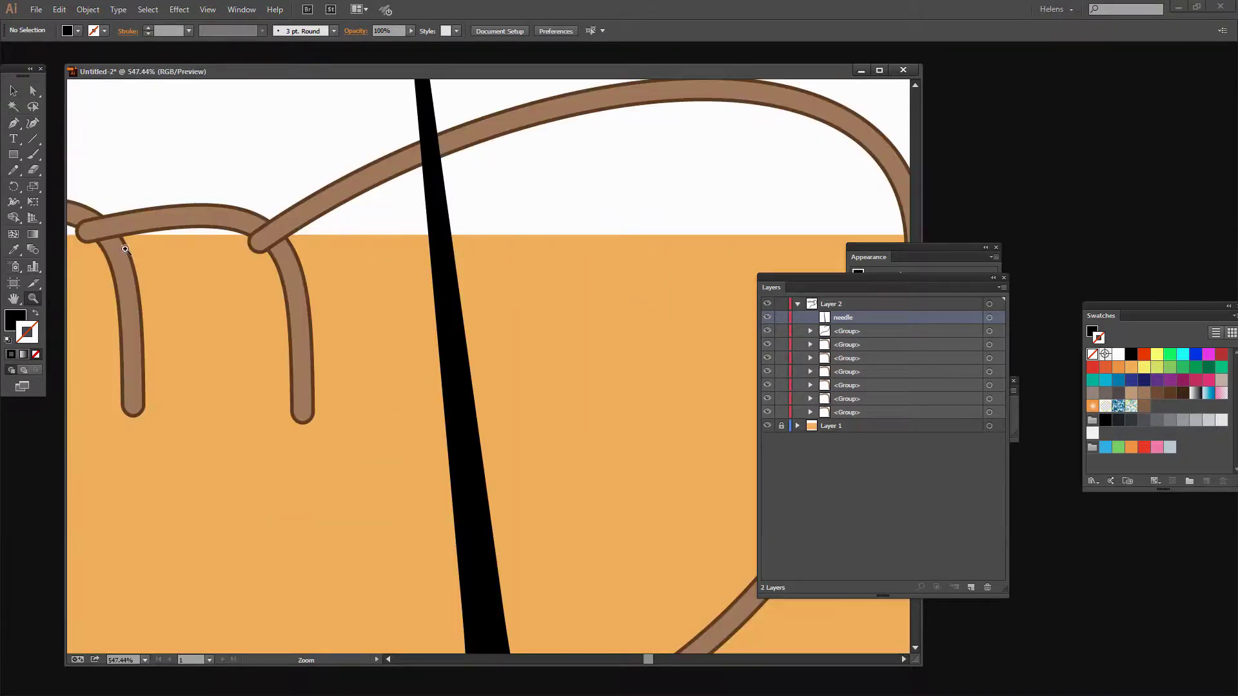
pyautogui.click(13, 155)
pyautogui.click(35, 315)
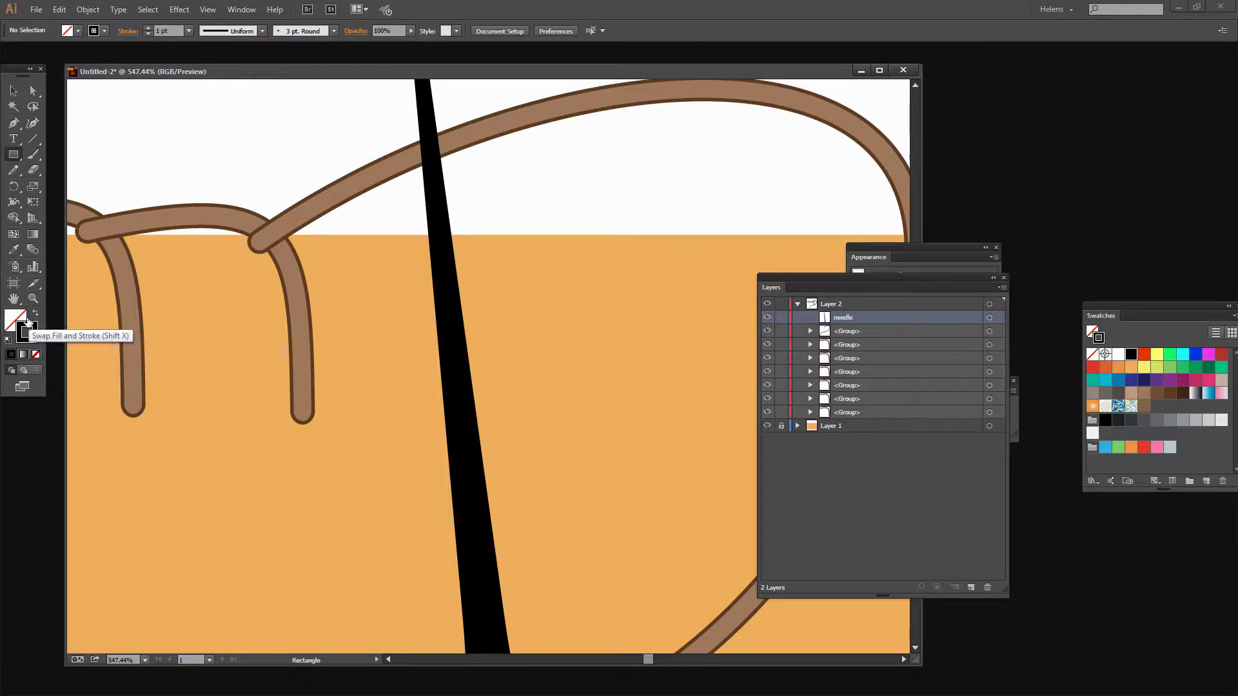
pyautogui.click(35, 314)
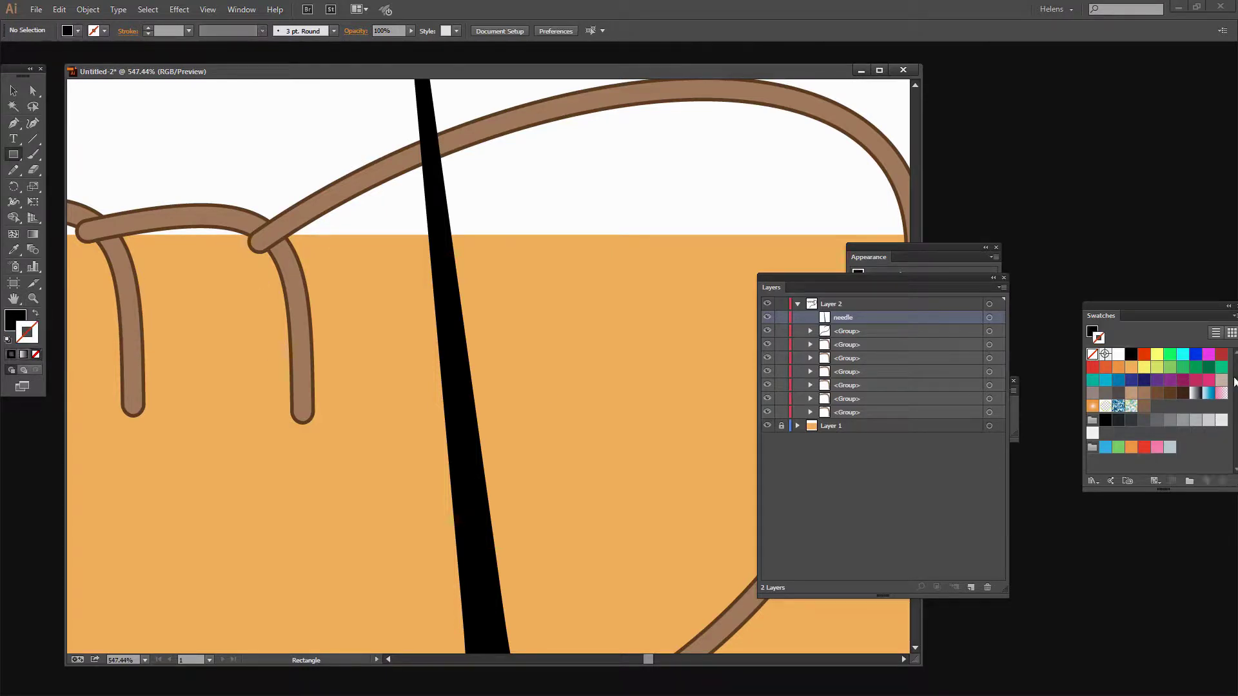
pyautogui.click(1014, 390)
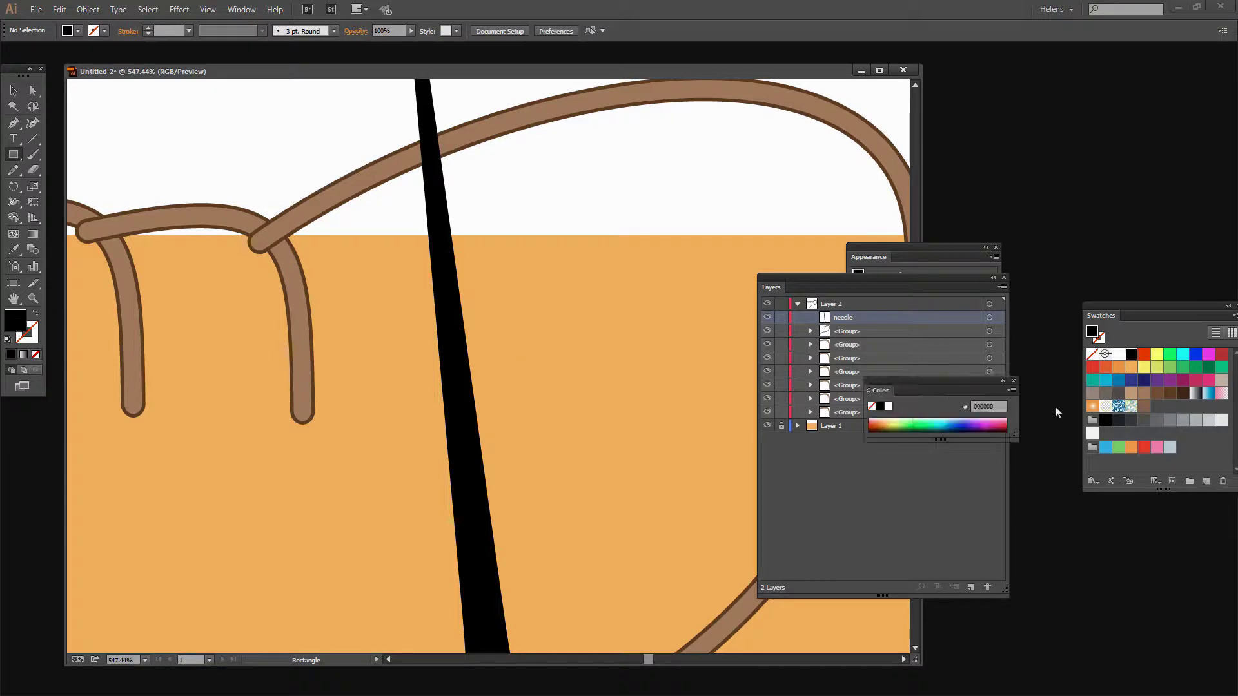
pyautogui.click(1144, 367)
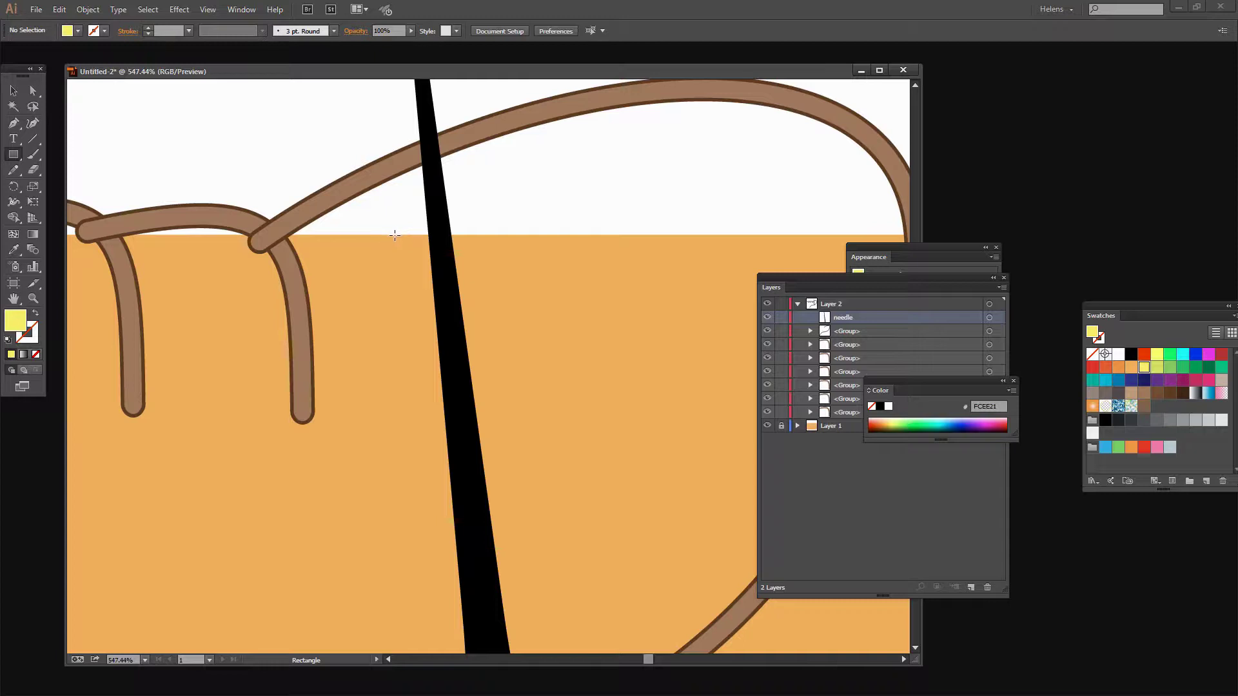
pyautogui.moveTo(395, 236); pyautogui.dragTo(522, 416)
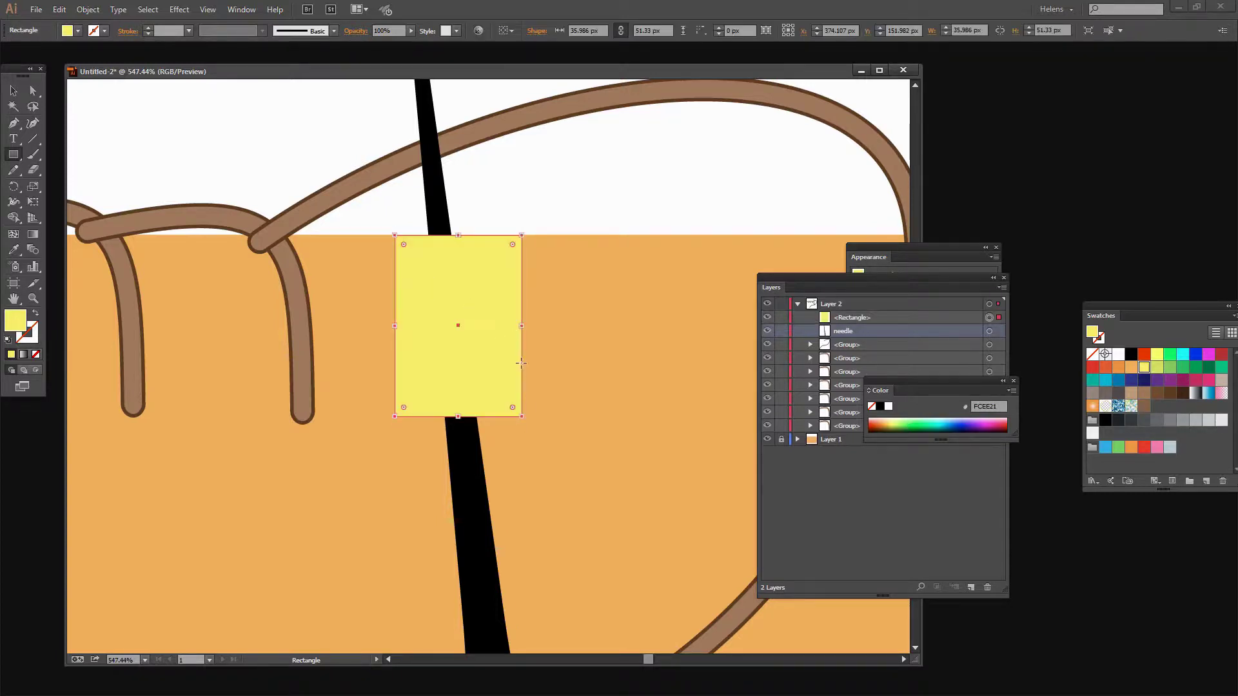
pyautogui.click(13, 91)
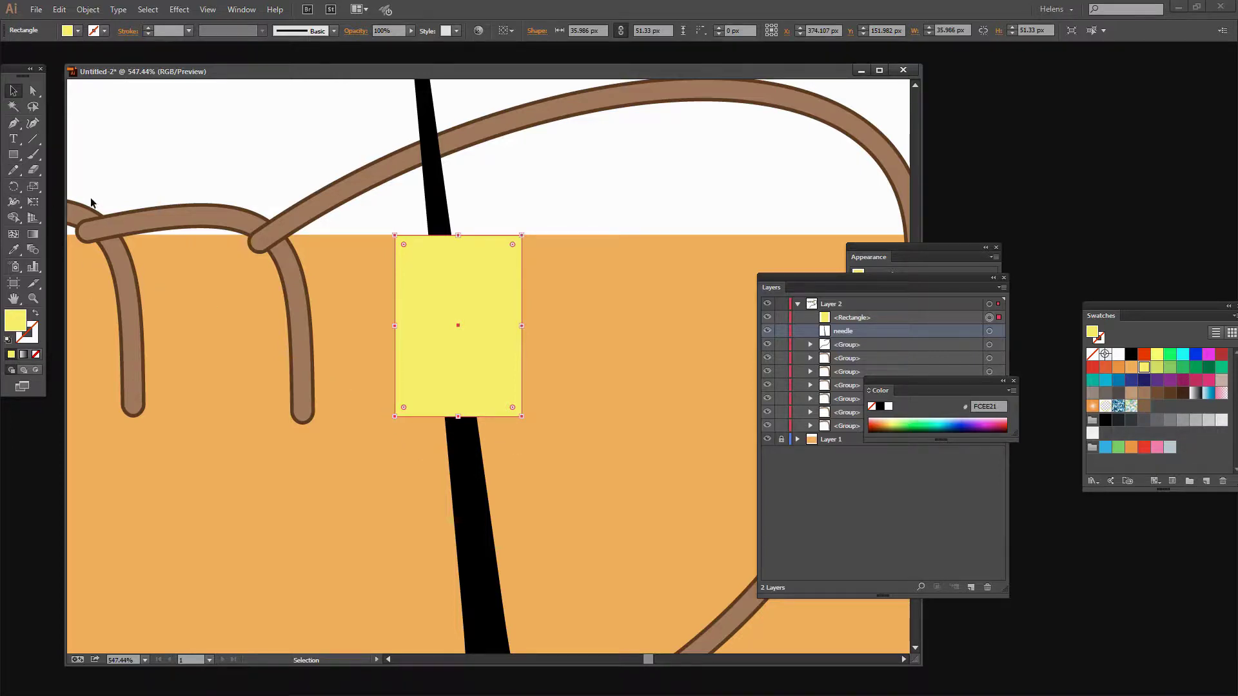
# Draw a closed yellow Pen path about 27 x 24 px with an arched lower edge across the needle at the yellow rectangle's base
pyautogui.click(12, 123)
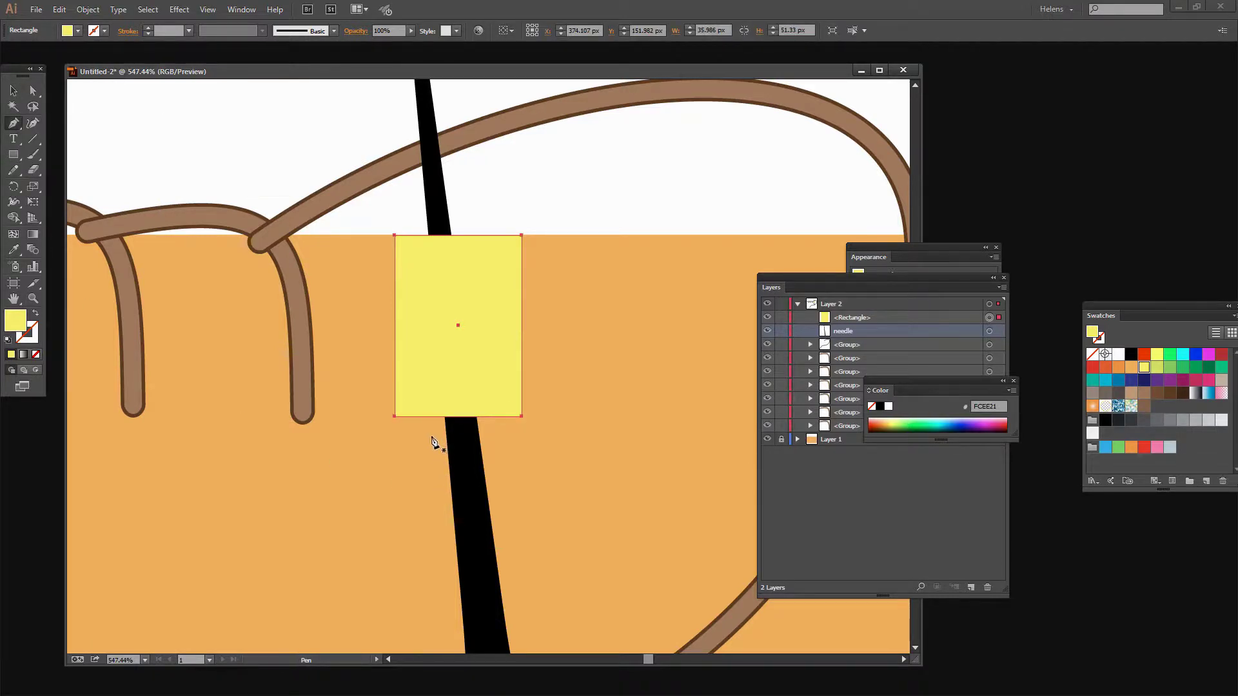
pyautogui.moveTo(432, 437); pyautogui.dragTo(506, 449)
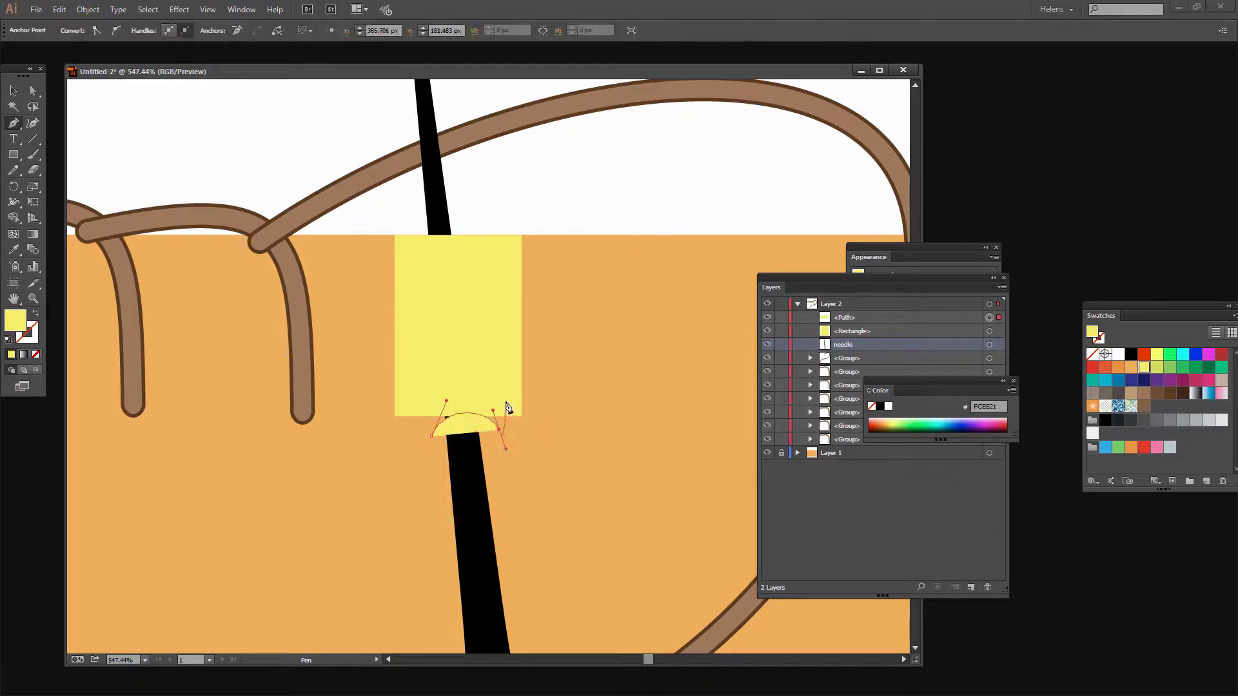
pyautogui.keyDown('ctrl'); pyautogui.click(514, 378); pyautogui.keyUp('ctrl')
pyautogui.moveTo(460, 353); pyautogui.dragTo(427, 384)
pyautogui.click(427, 382)
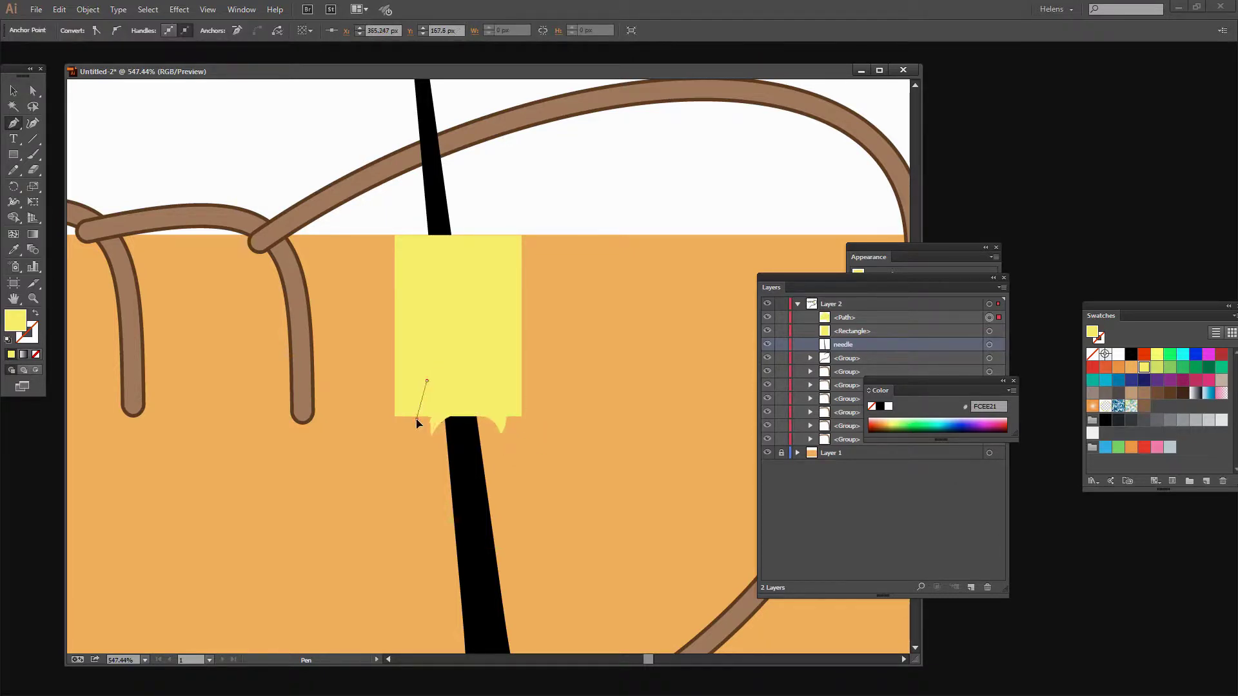
pyautogui.click(416, 420)
pyautogui.click(428, 435)
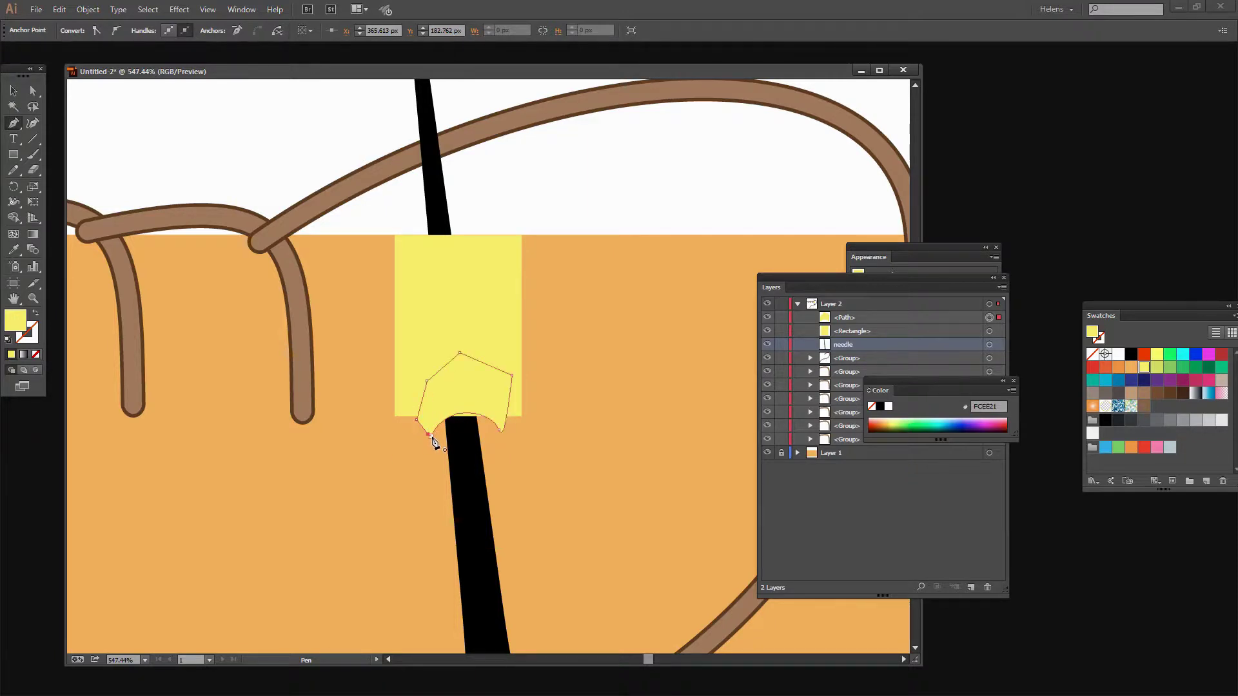
pyautogui.click(431, 436)
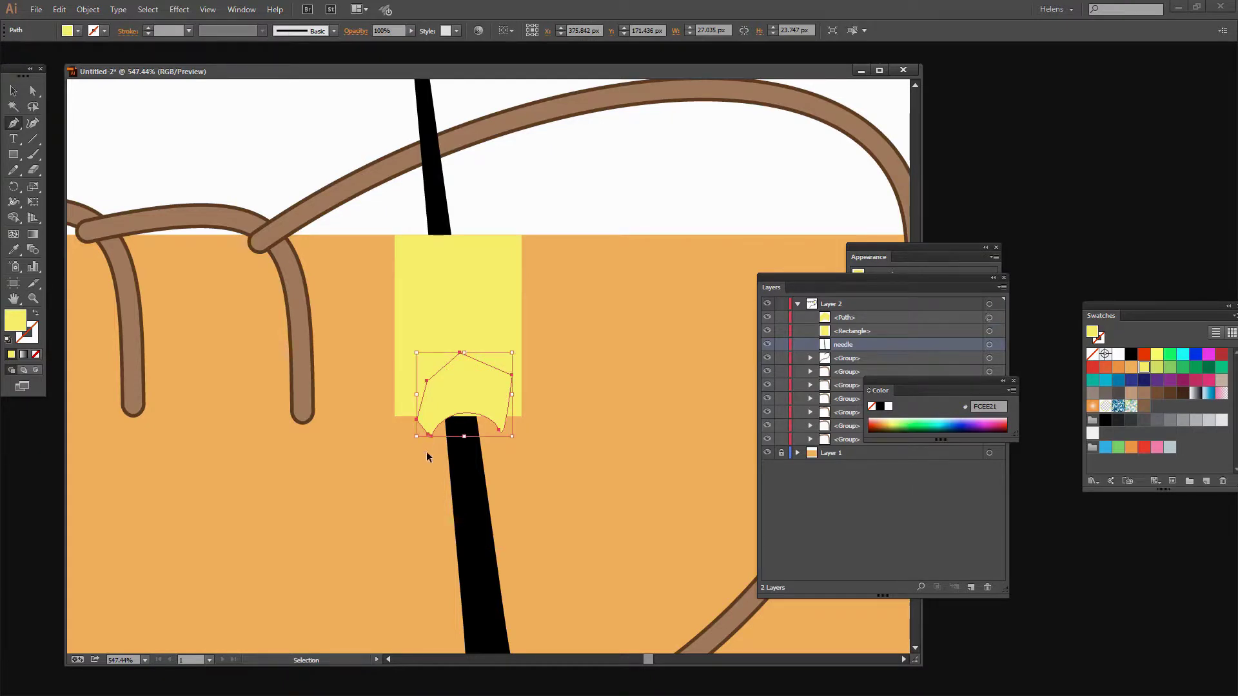
pyautogui.keyDown('ctrl'); pyautogui.click(428, 458); pyautogui.keyUp('ctrl')
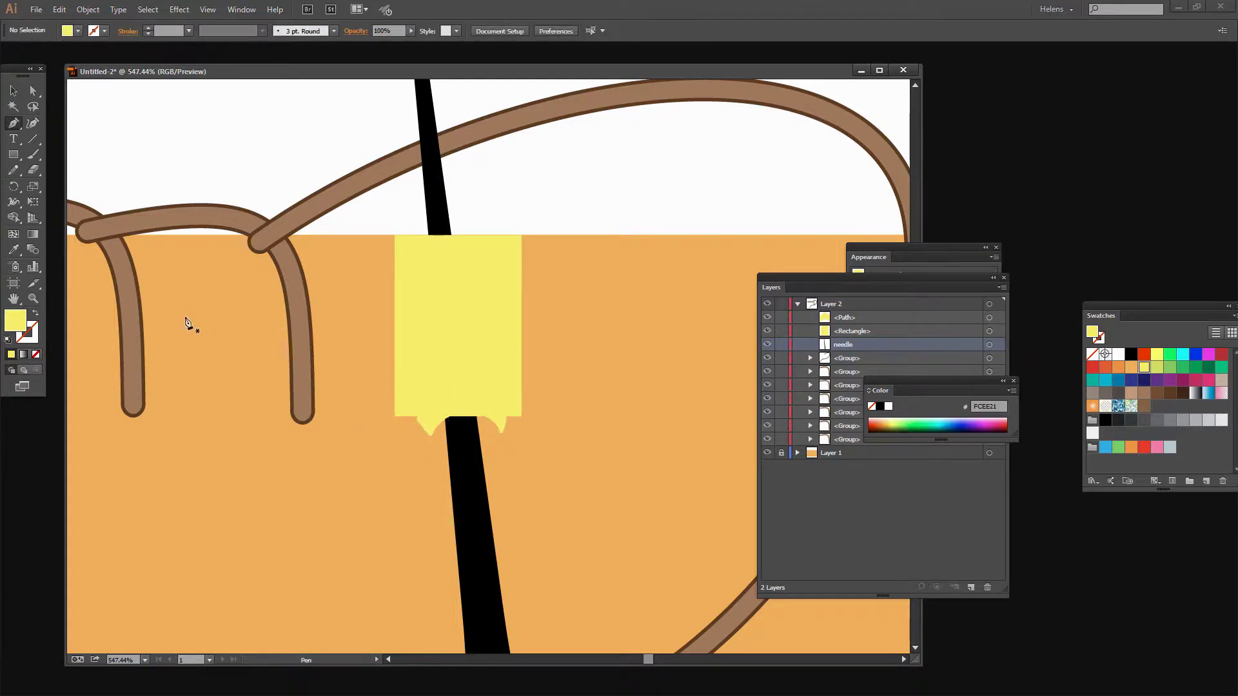
# Move the arched yellow shape slightly down and left over the needle, and deselect it
pyautogui.click(14, 91)
pyautogui.moveTo(454, 404); pyautogui.dragTo(452, 414)
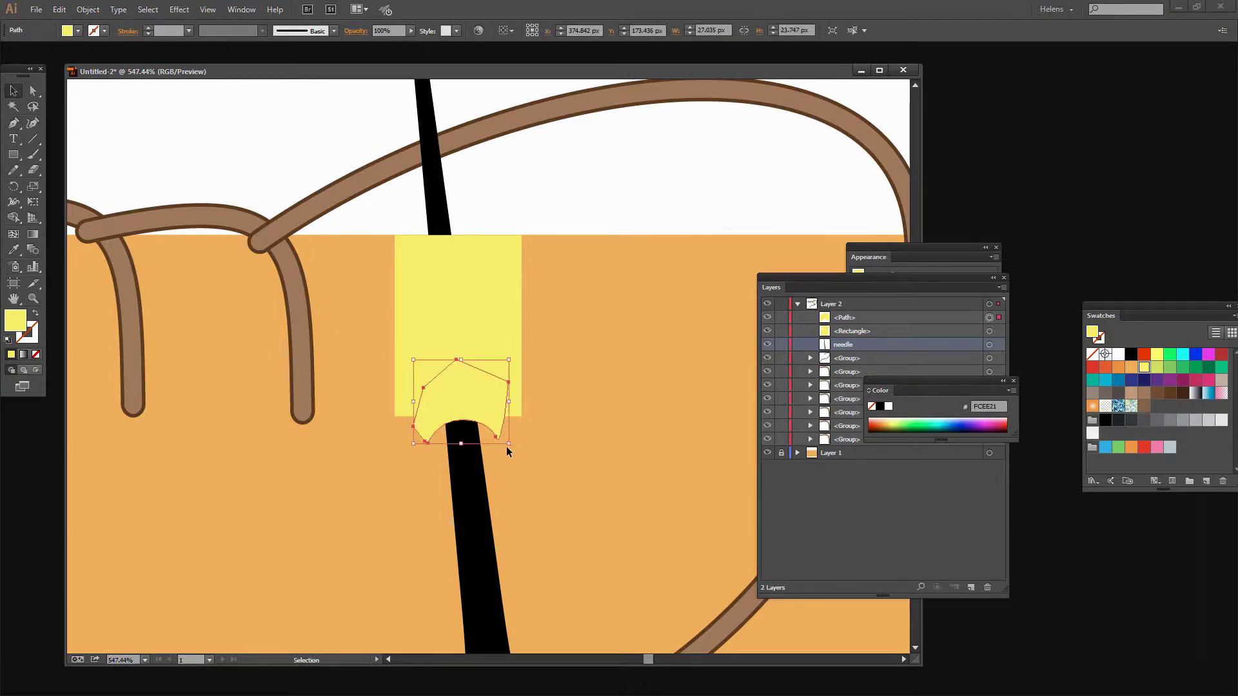
pyautogui.click(406, 474)
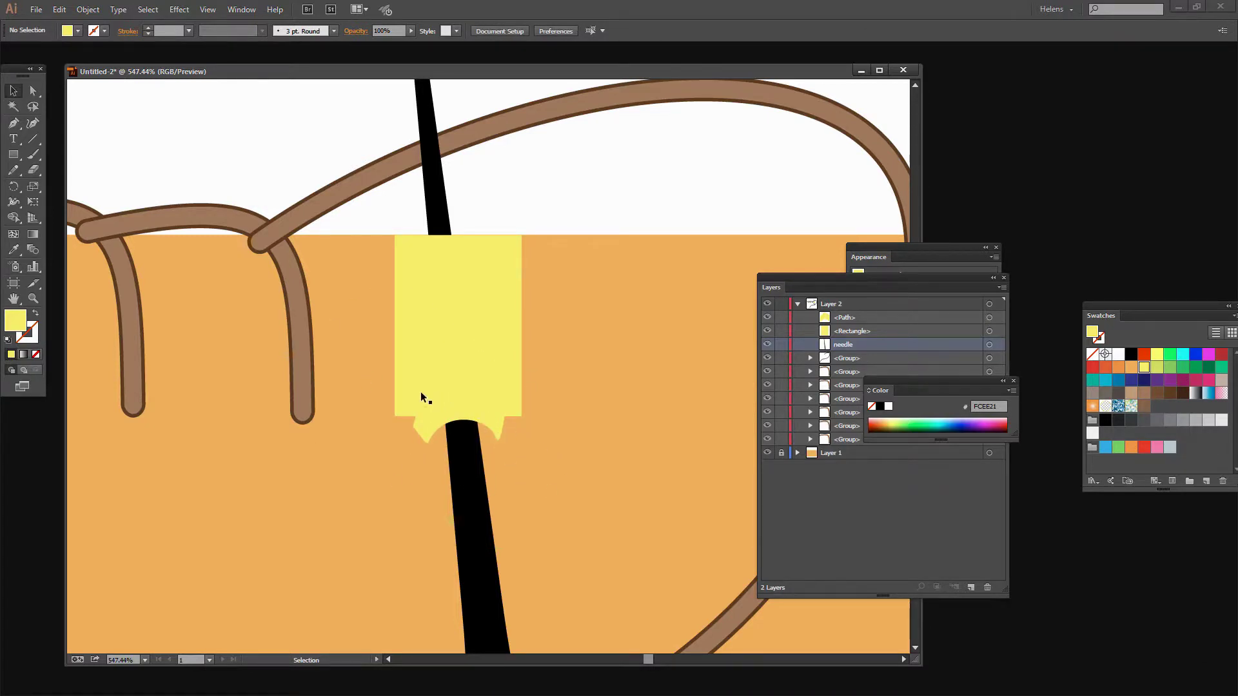
# Unite the yellow rectangle and the arched yellow shape into one path with Pathfinder
pyautogui.click(404, 304)
pyautogui.keyDown('shift'); pyautogui.click(430, 430); pyautogui.keyUp('shift')
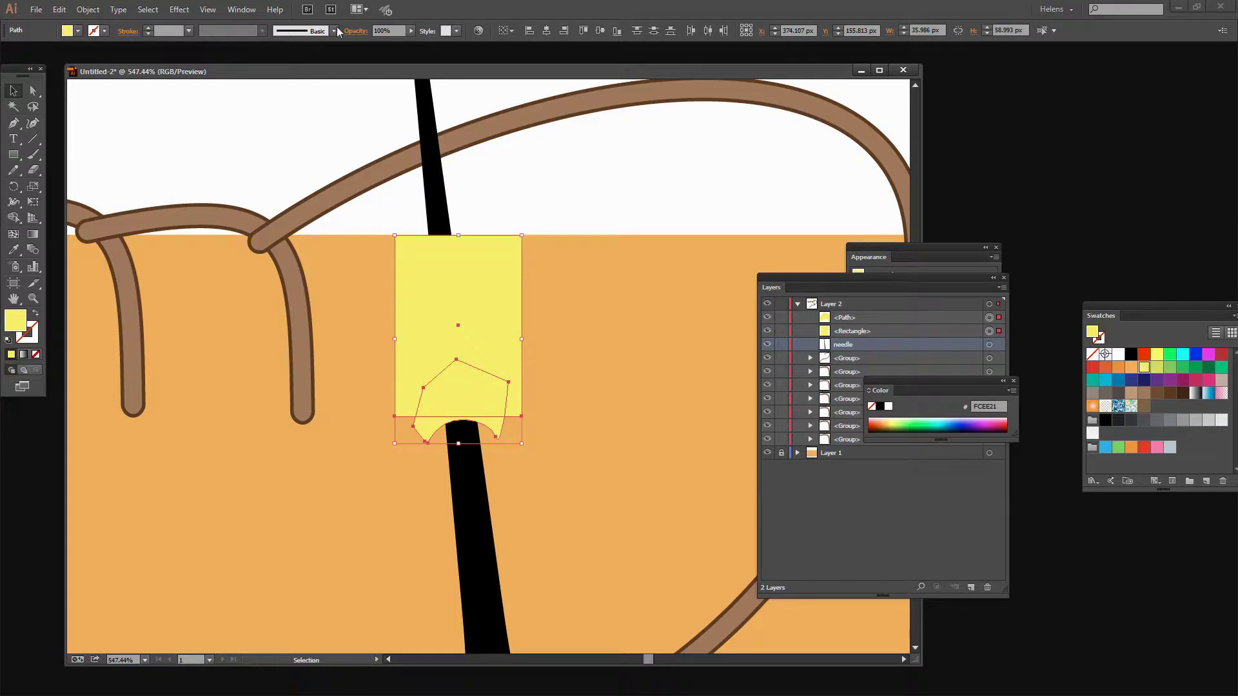
pyautogui.click(233, 12)
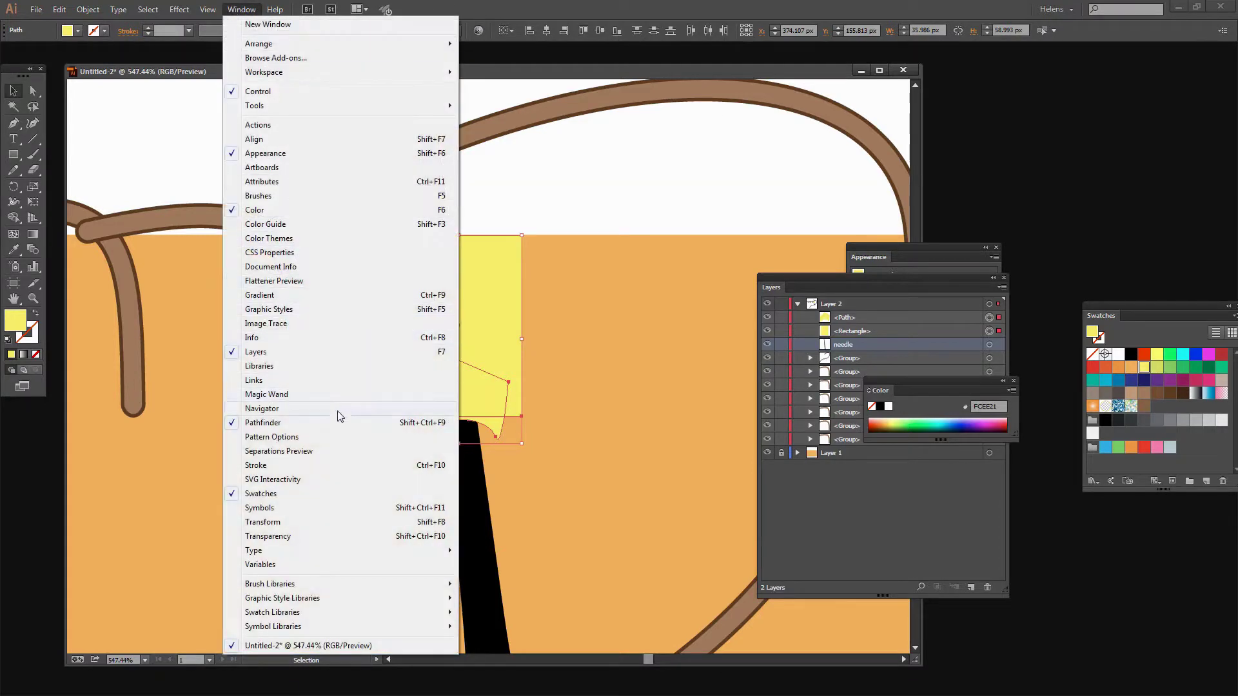
pyautogui.click(346, 427)
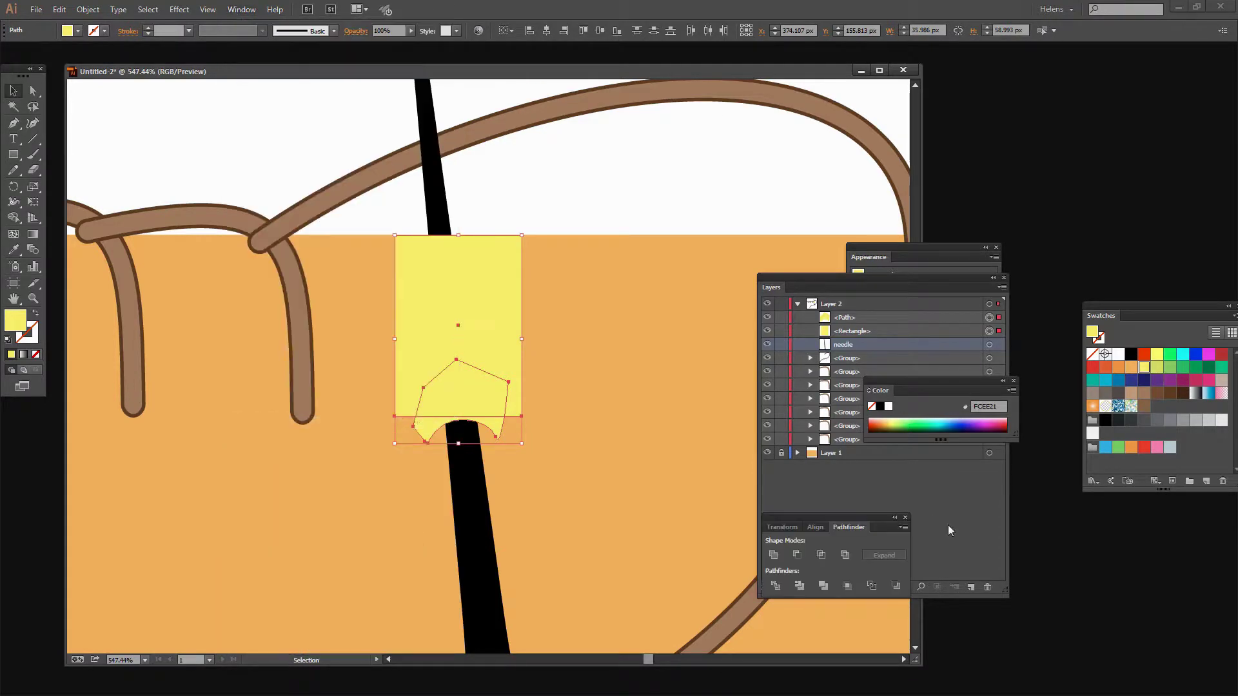
pyautogui.click(773, 556)
pyautogui.moveTo(785, 520); pyautogui.dragTo(672, 154)
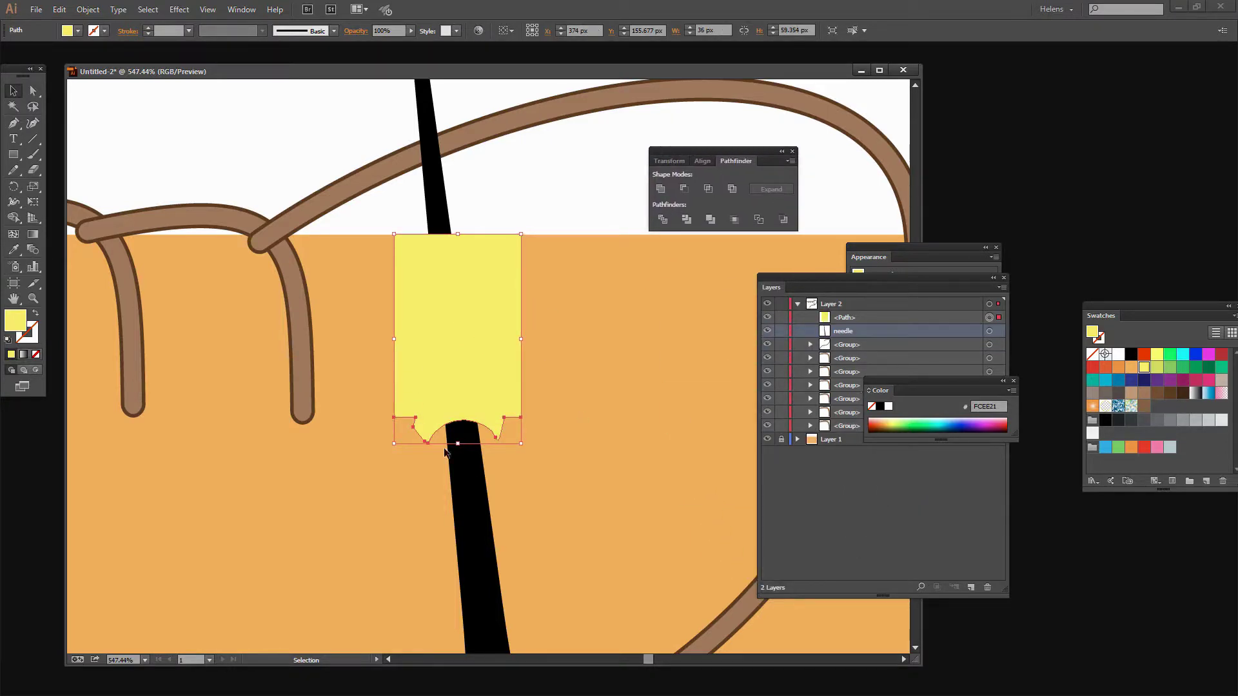
# Subtract the united yellow shape from the black needle with Pathfinder's Minus Front, and deselect the result
pyautogui.click(464, 482)
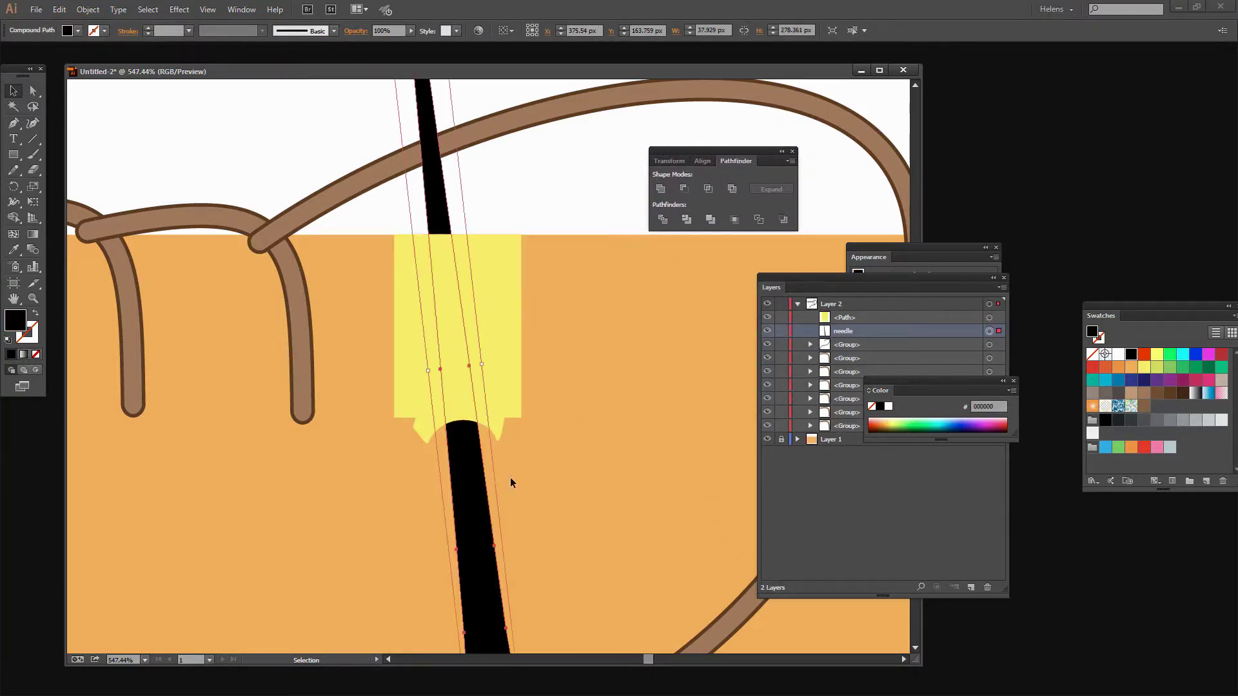
pyautogui.click(509, 346)
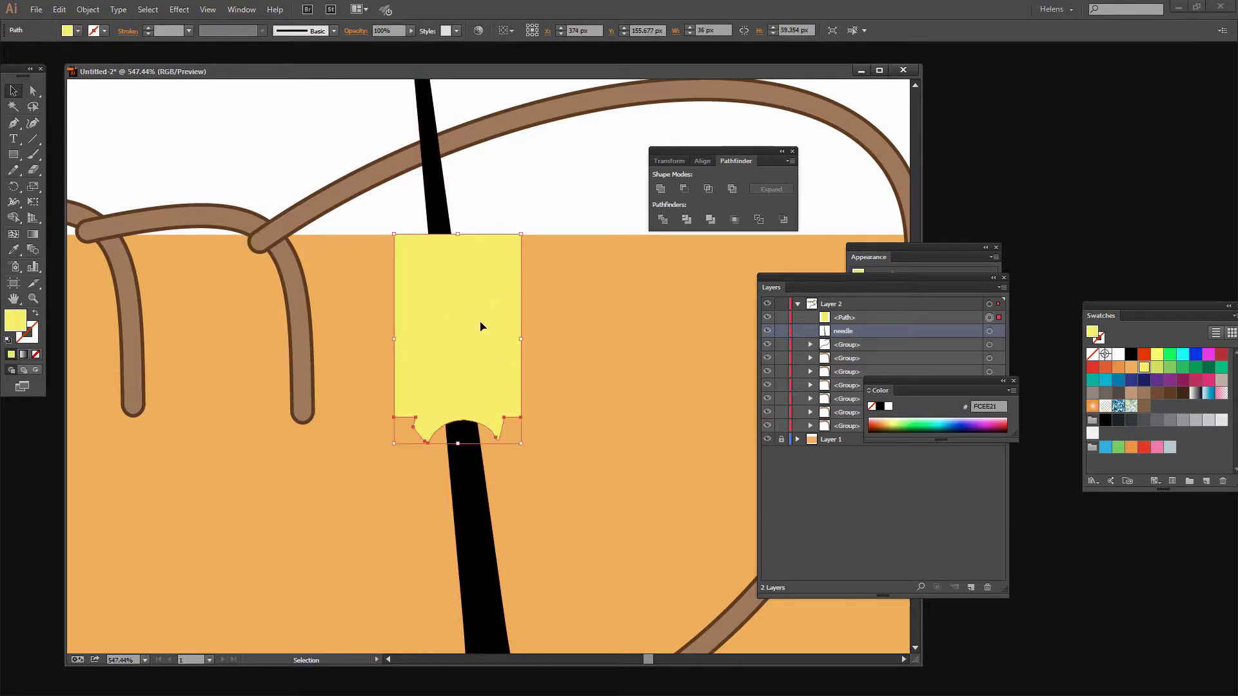
pyautogui.keyDown('shift'); pyautogui.click(469, 495); pyautogui.keyUp('shift')
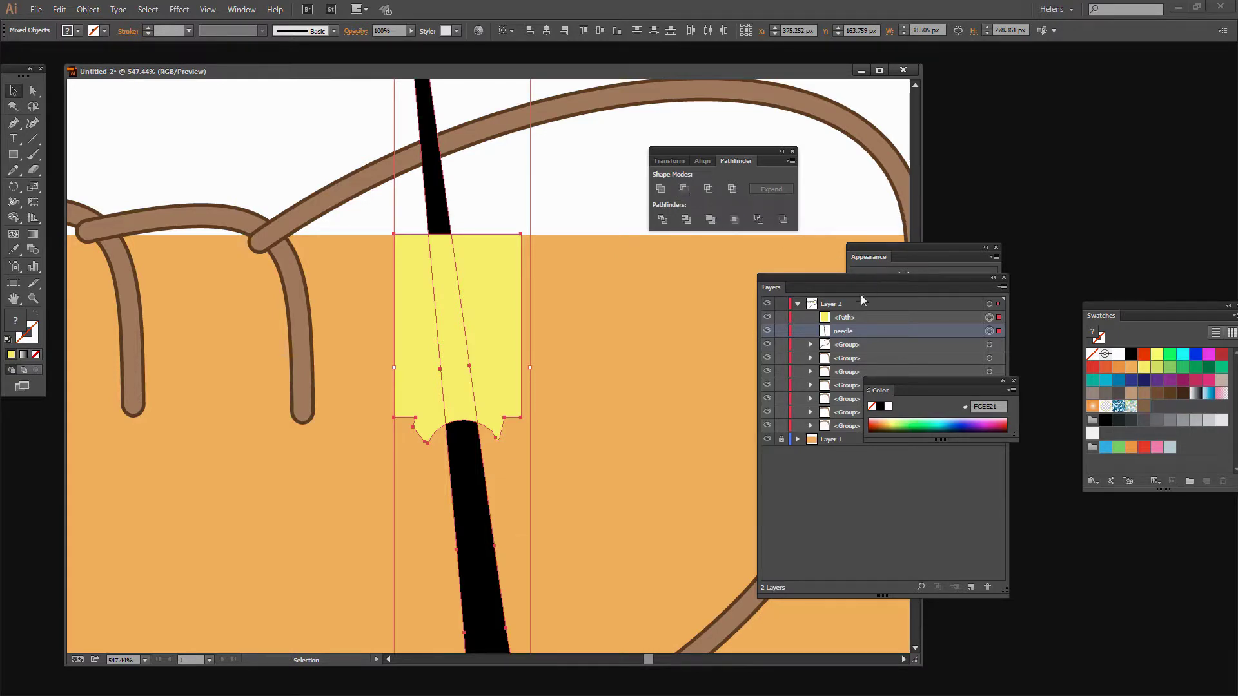
pyautogui.click(682, 188)
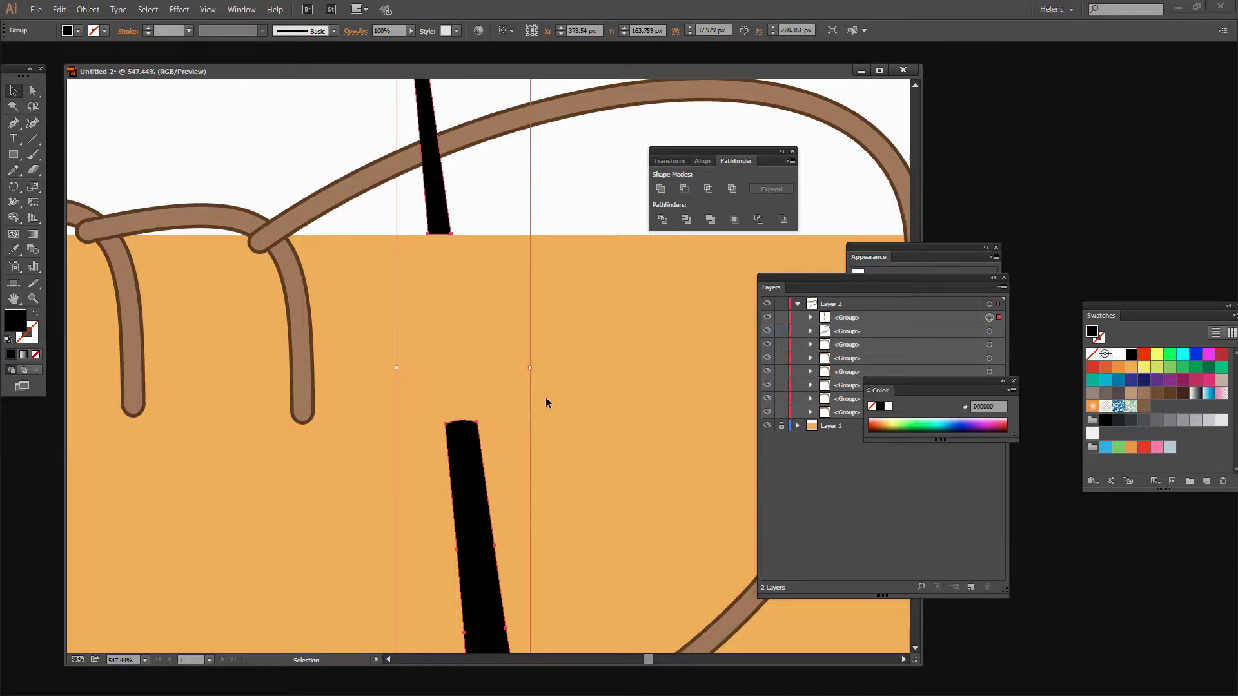
pyautogui.press('a')
pyautogui.press('v')
pyautogui.hotkey('ctrl', '0')
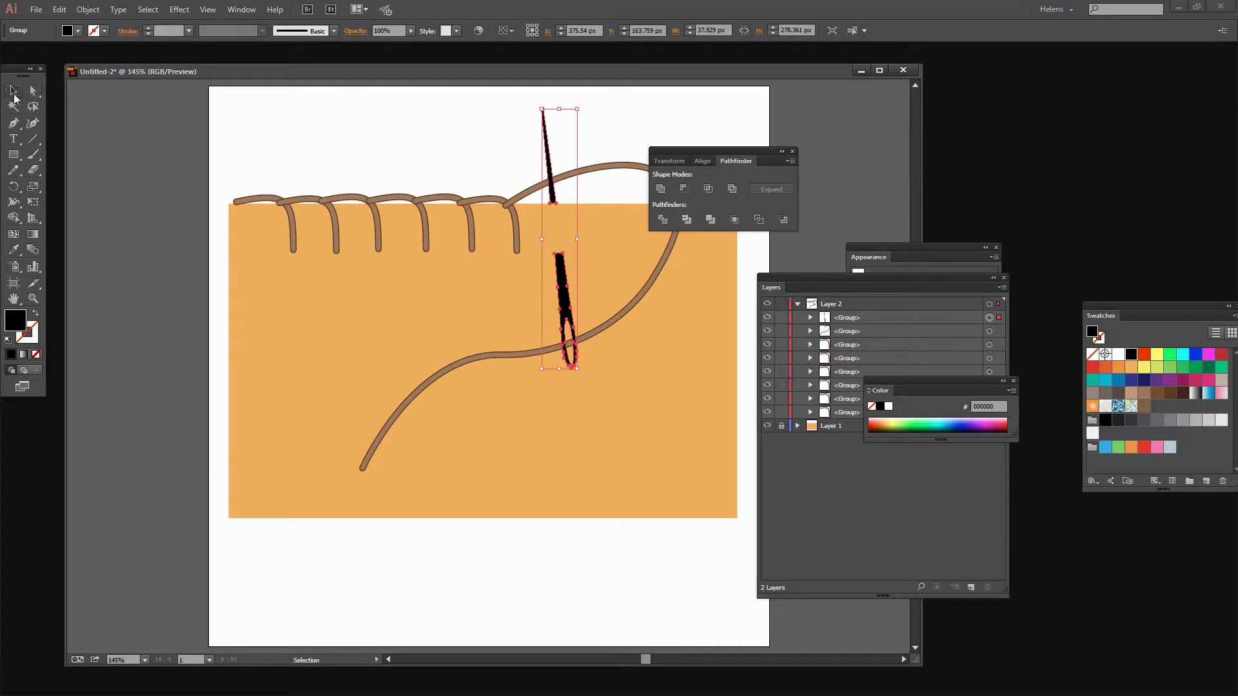
pyautogui.click(536, 445)
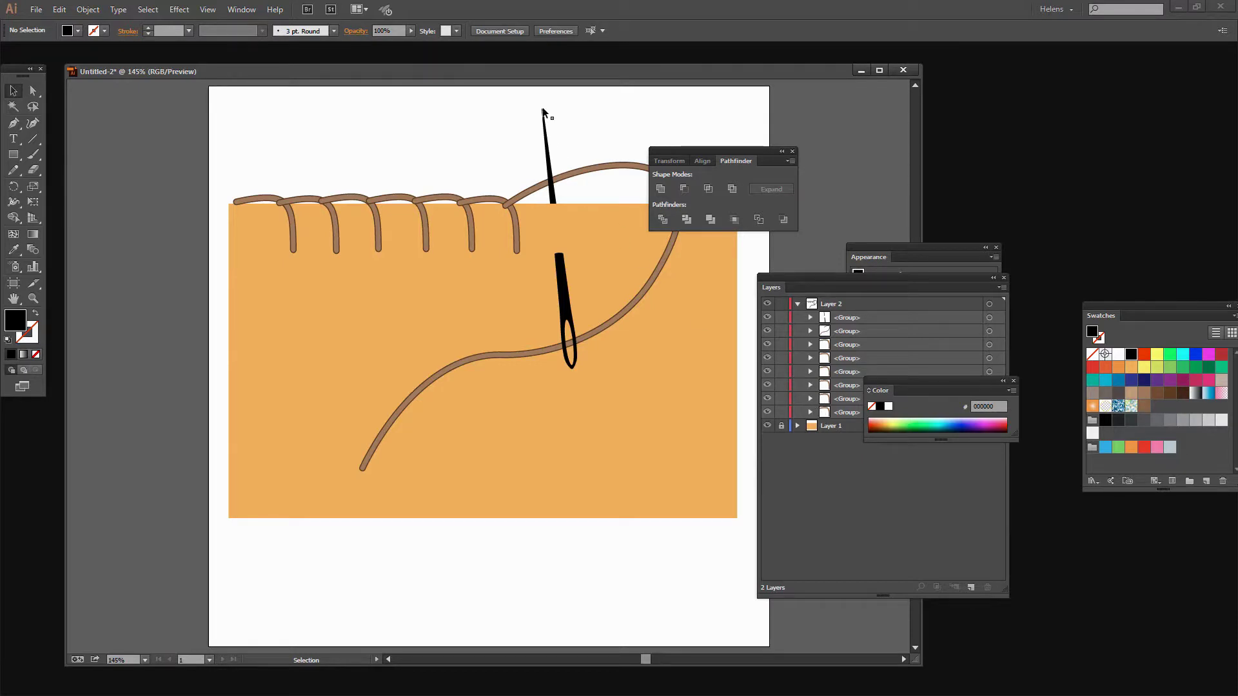
# Expand the needle group in Layer 2 and toggle the visibility of its two pieces and the thread group to identify them
pyautogui.click(810, 316)
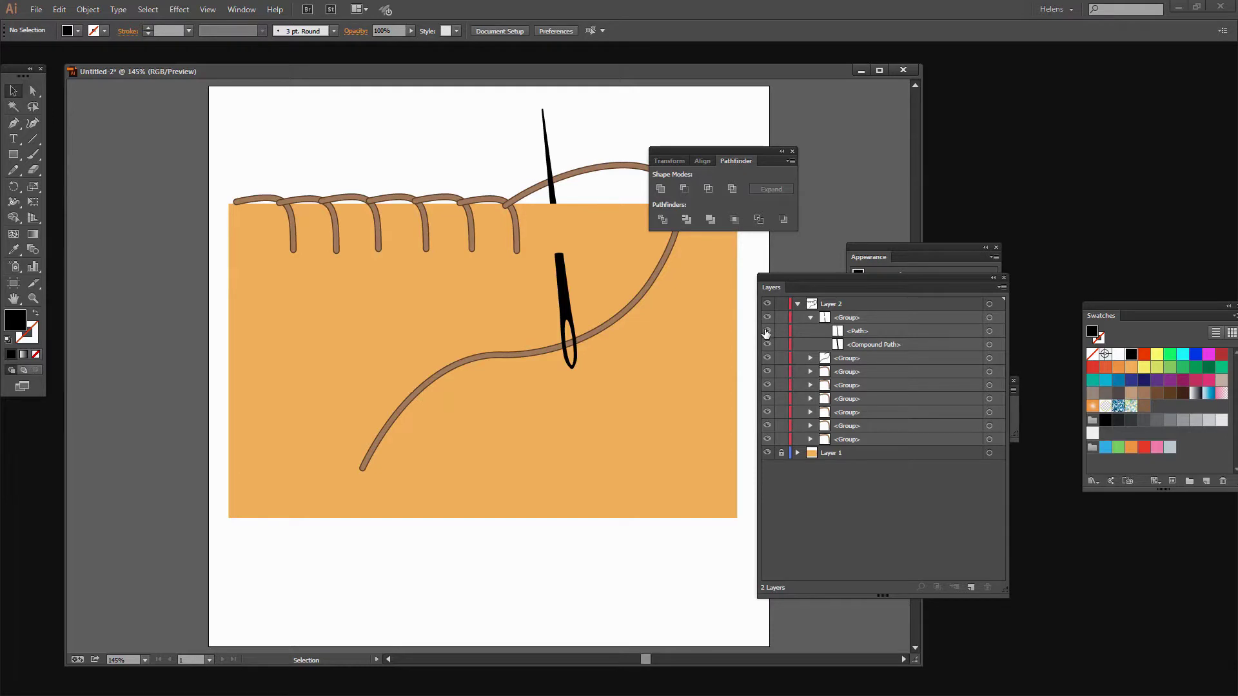
pyautogui.click(767, 331)
pyautogui.click(767, 331)
pyautogui.click(767, 345)
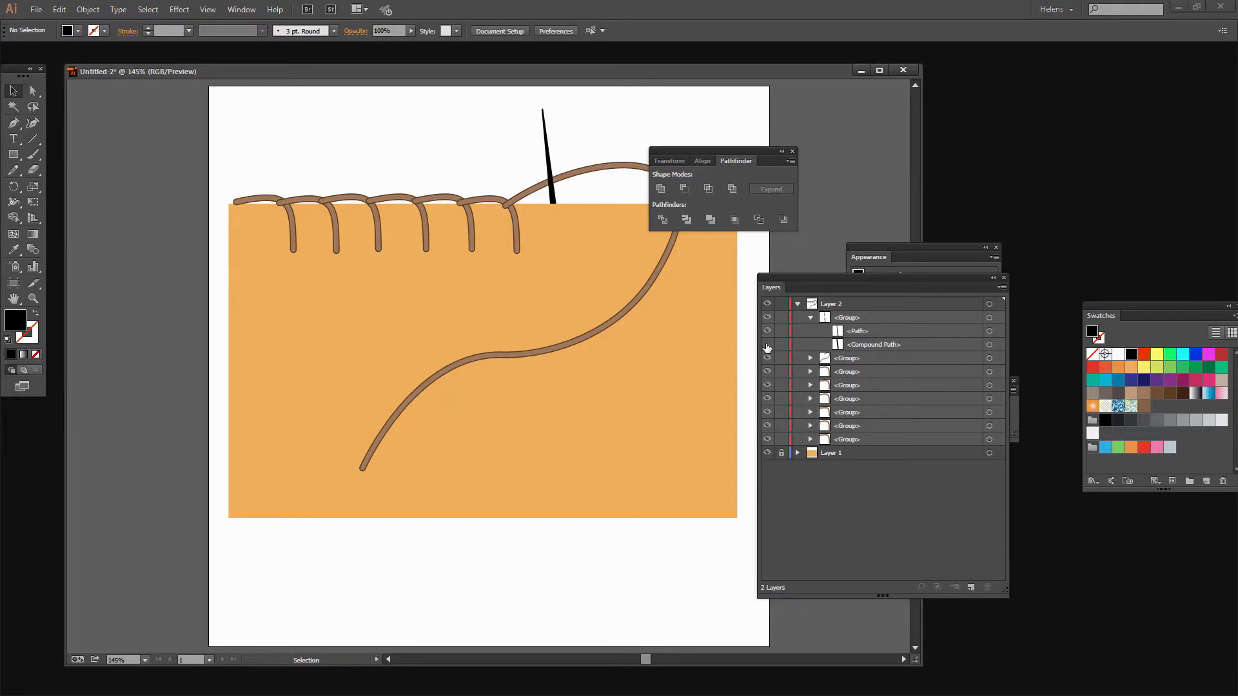
pyautogui.click(767, 345)
pyautogui.click(767, 331)
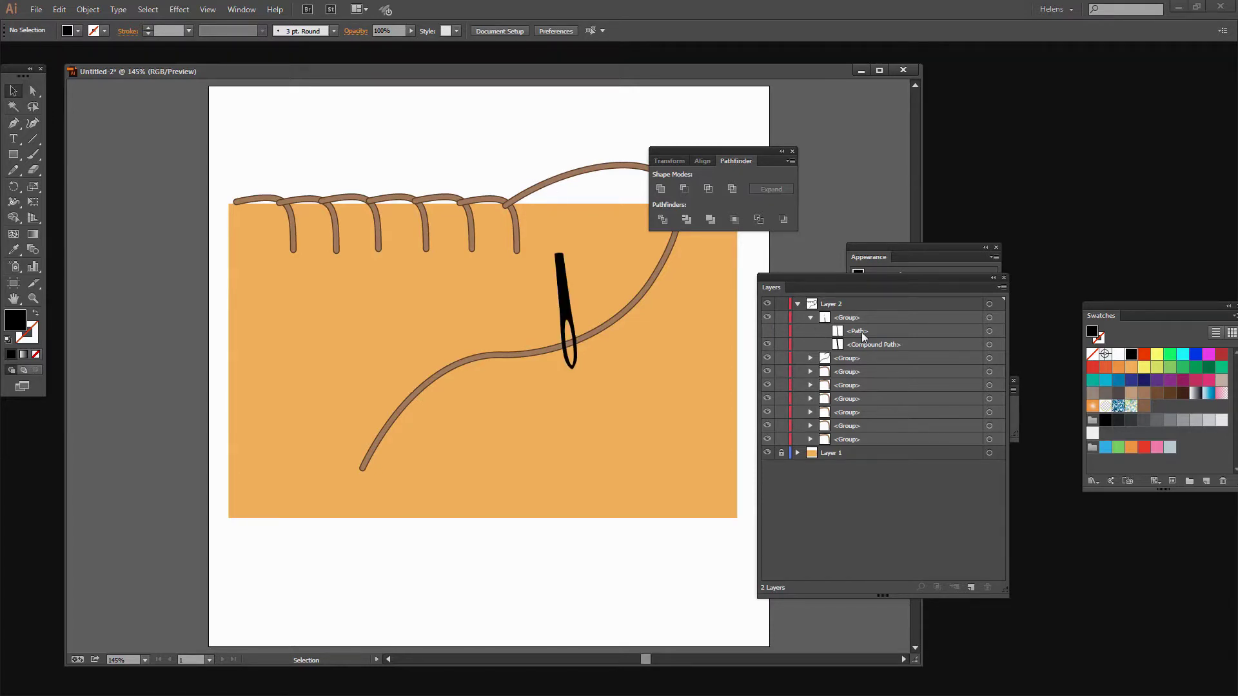
pyautogui.click(767, 331)
pyautogui.click(767, 359)
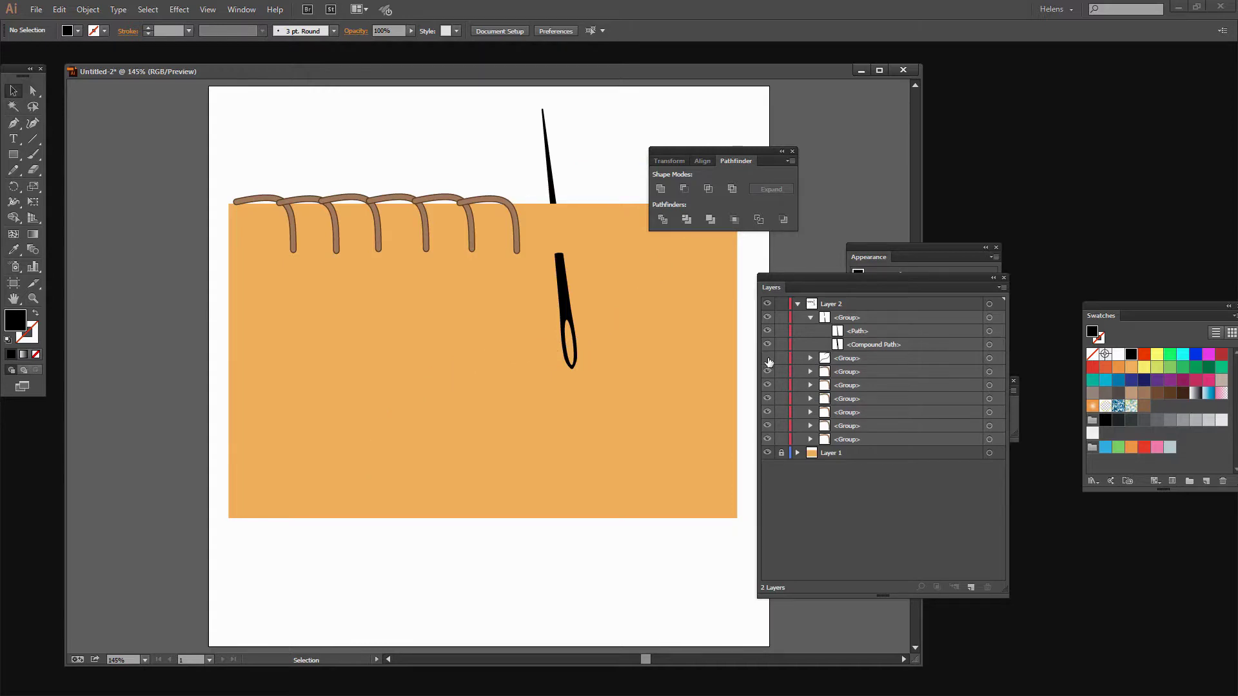
pyautogui.click(767, 358)
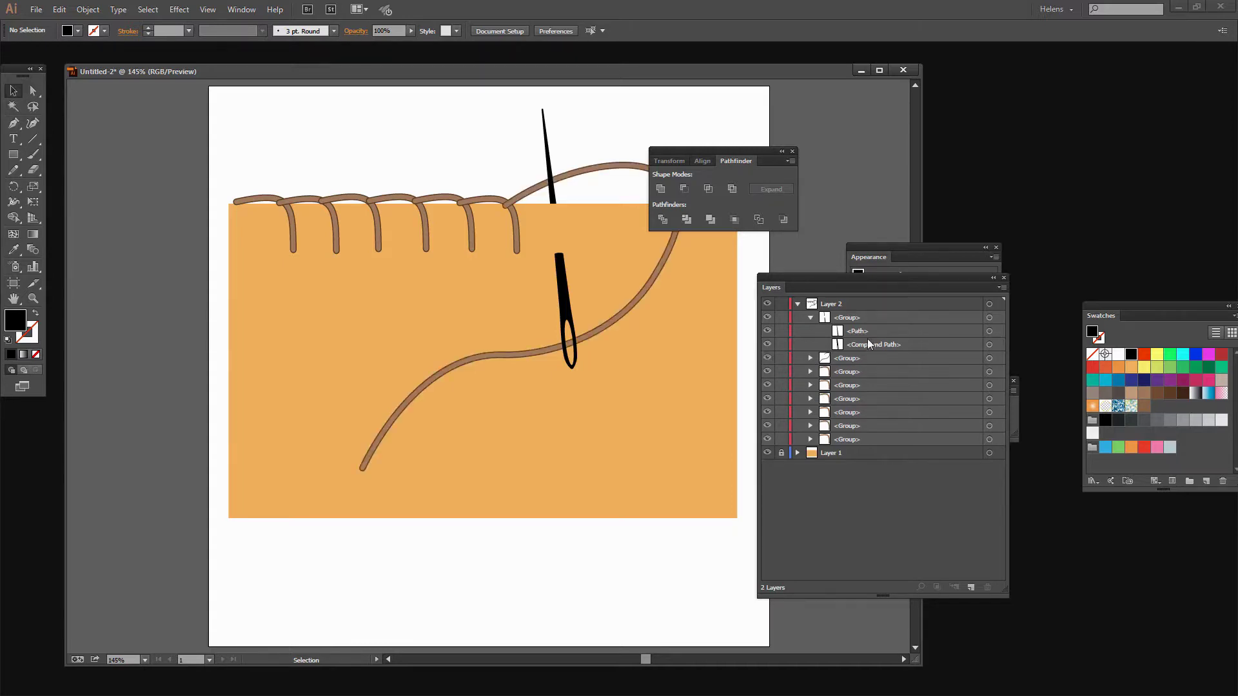
# Move both needle pieces out of their group to the top of Layer 2, with the tip path above the compound path
pyautogui.click(868, 344)
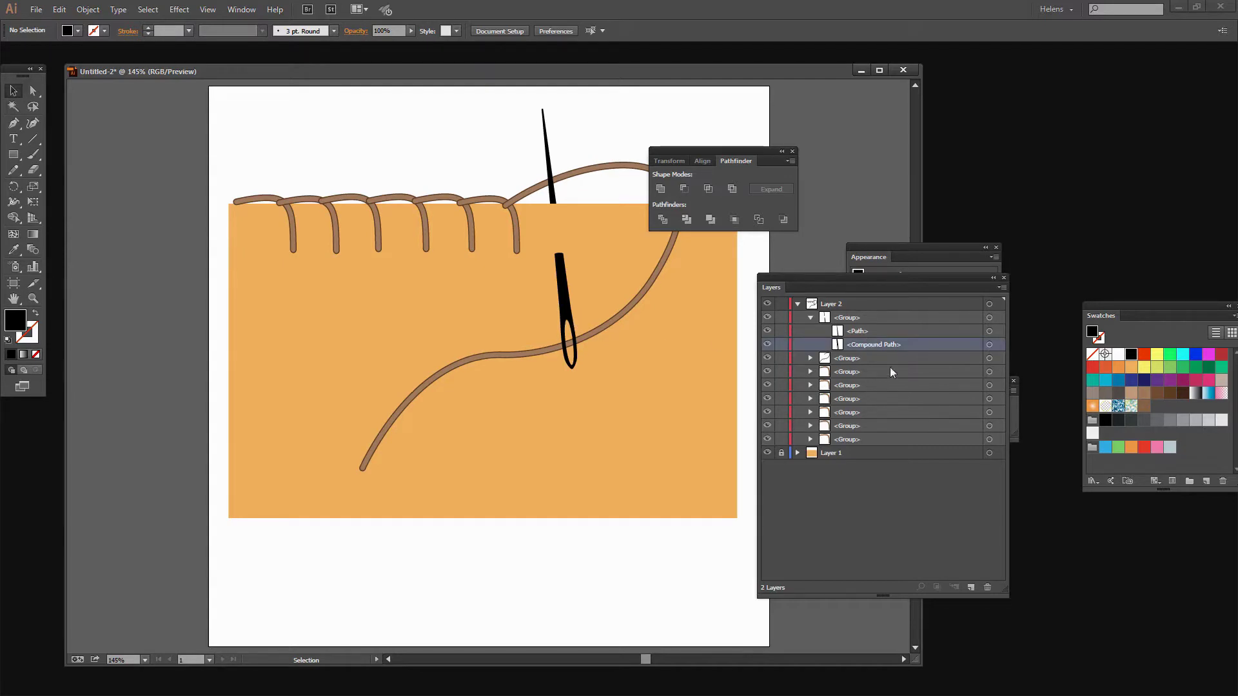
pyautogui.moveTo(872, 342); pyautogui.dragTo(862, 311)
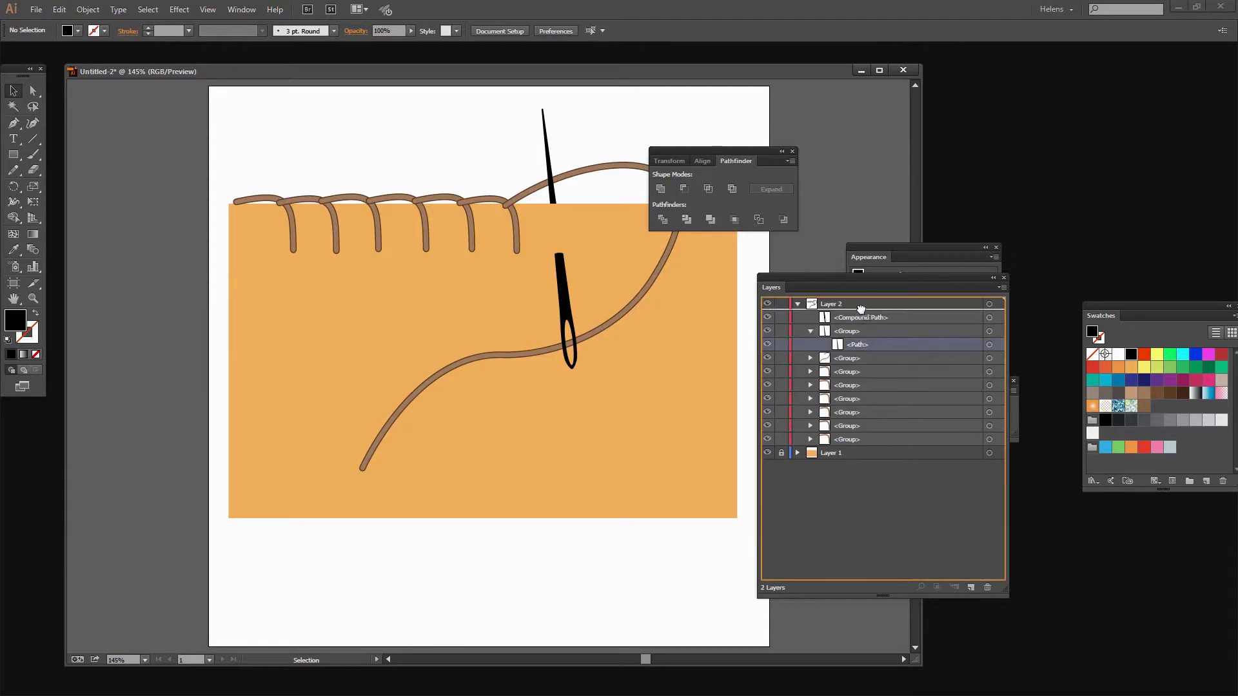
pyautogui.click(853, 328)
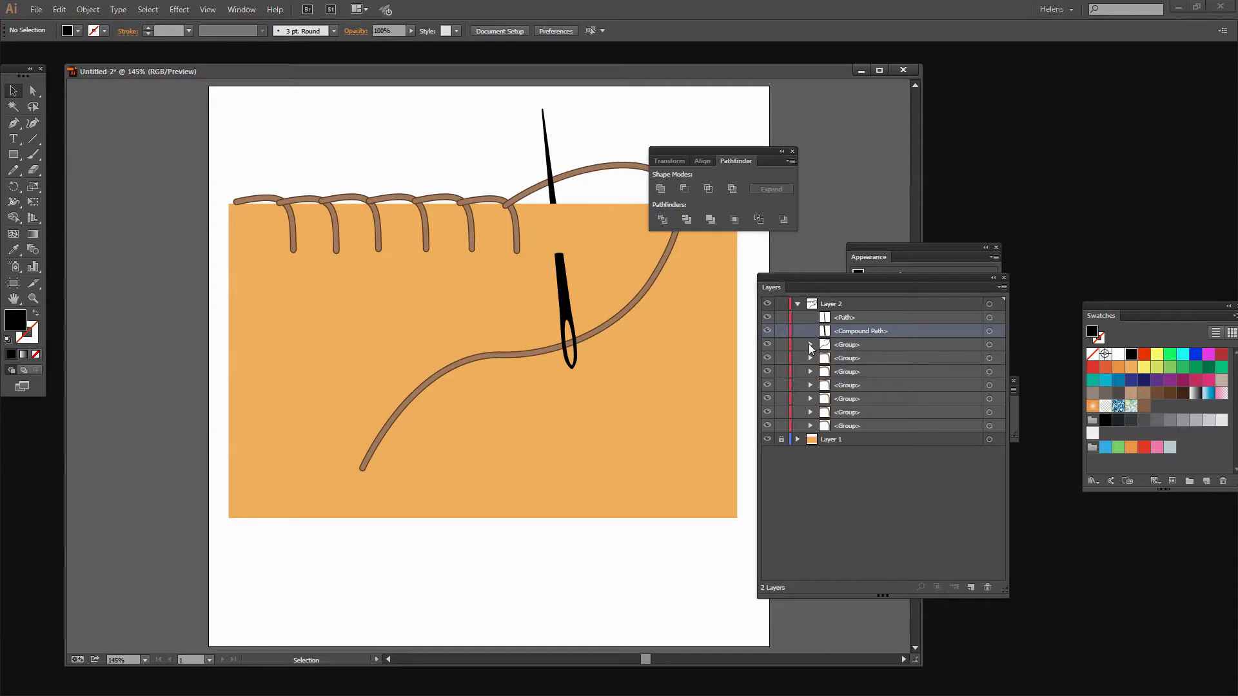
# Merge the thread section crossing the needle eye's right rim with the adjoining thread using Shape Builder on the lower needle piece and thread group
pyautogui.click(989, 330)
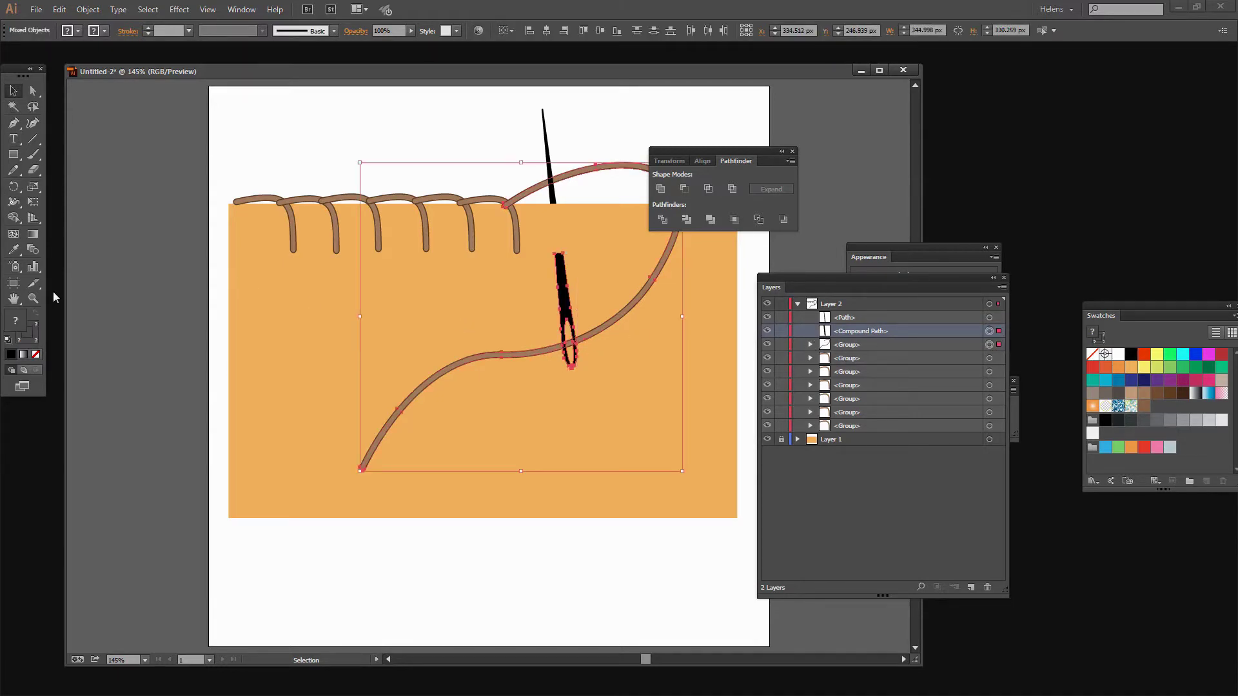
pyautogui.click(33, 299)
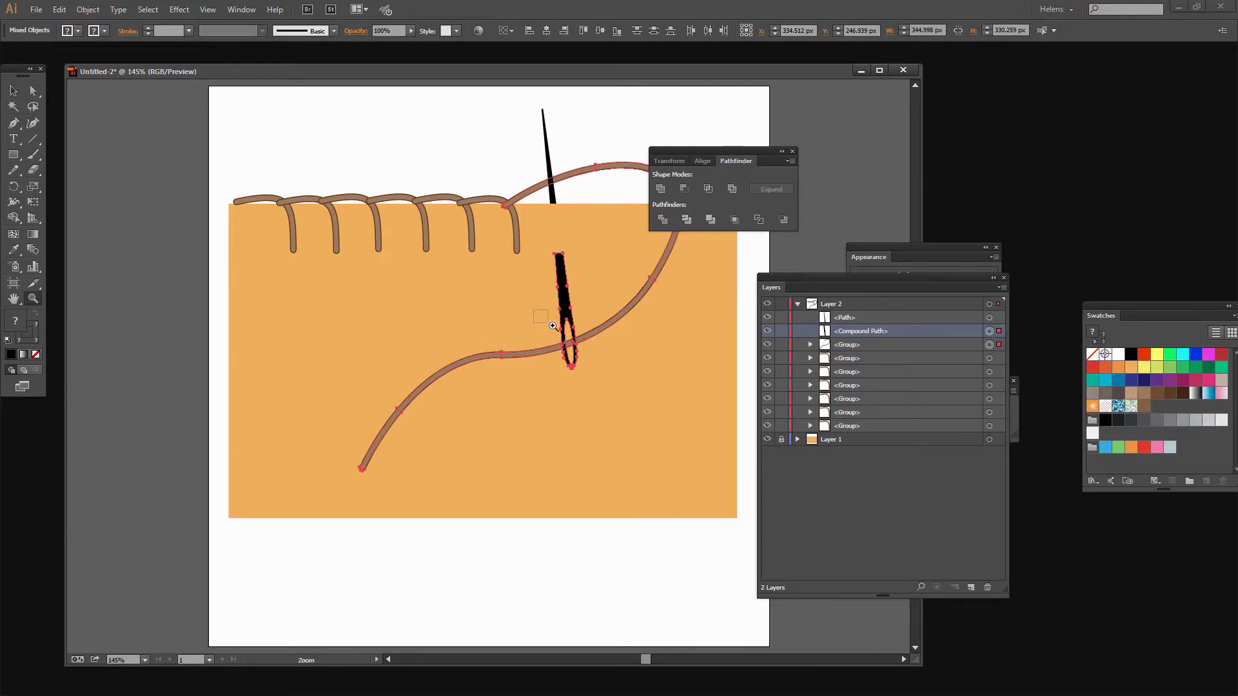
pyautogui.moveTo(533, 310); pyautogui.dragTo(614, 384)
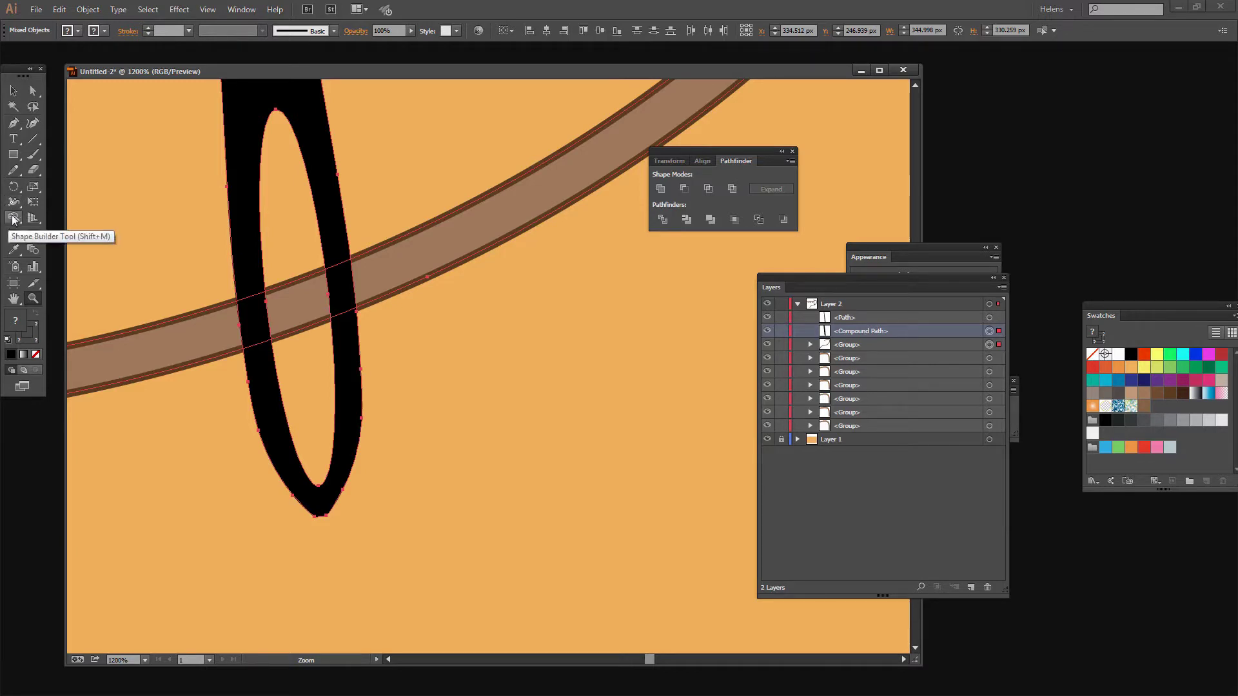
pyautogui.click(14, 217)
pyautogui.moveTo(15, 217); pyautogui.dragTo(72, 214)
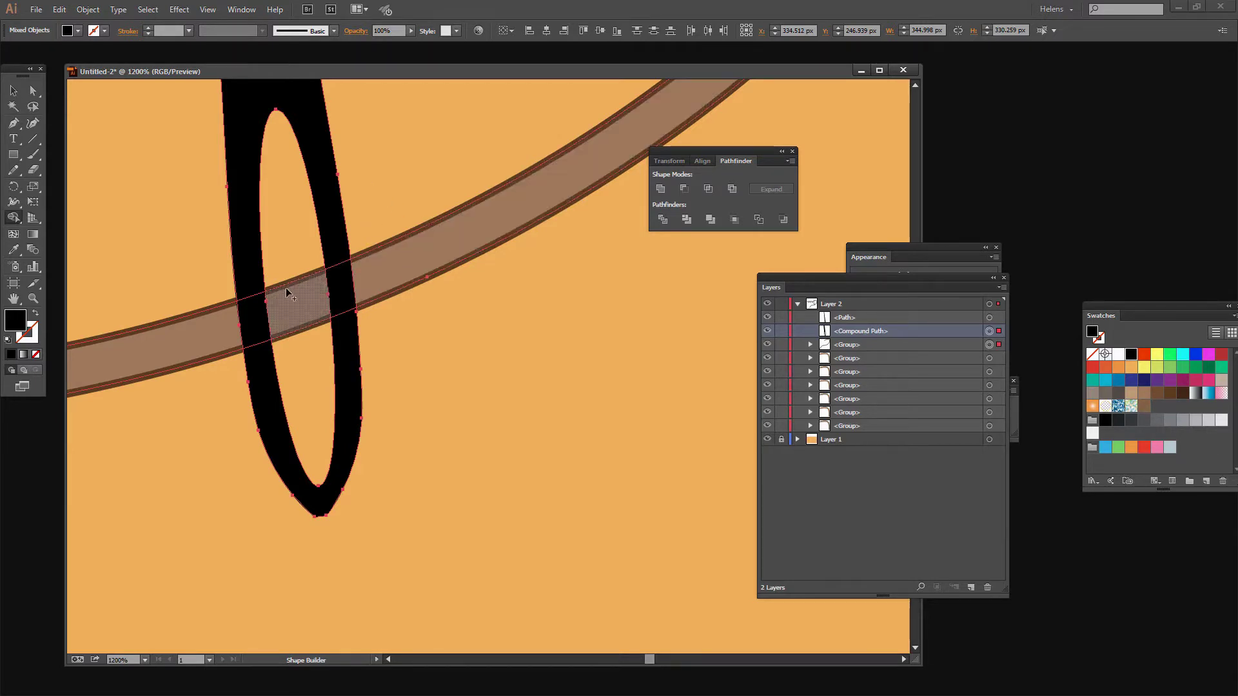
pyautogui.moveTo(427, 246); pyautogui.dragTo(306, 298)
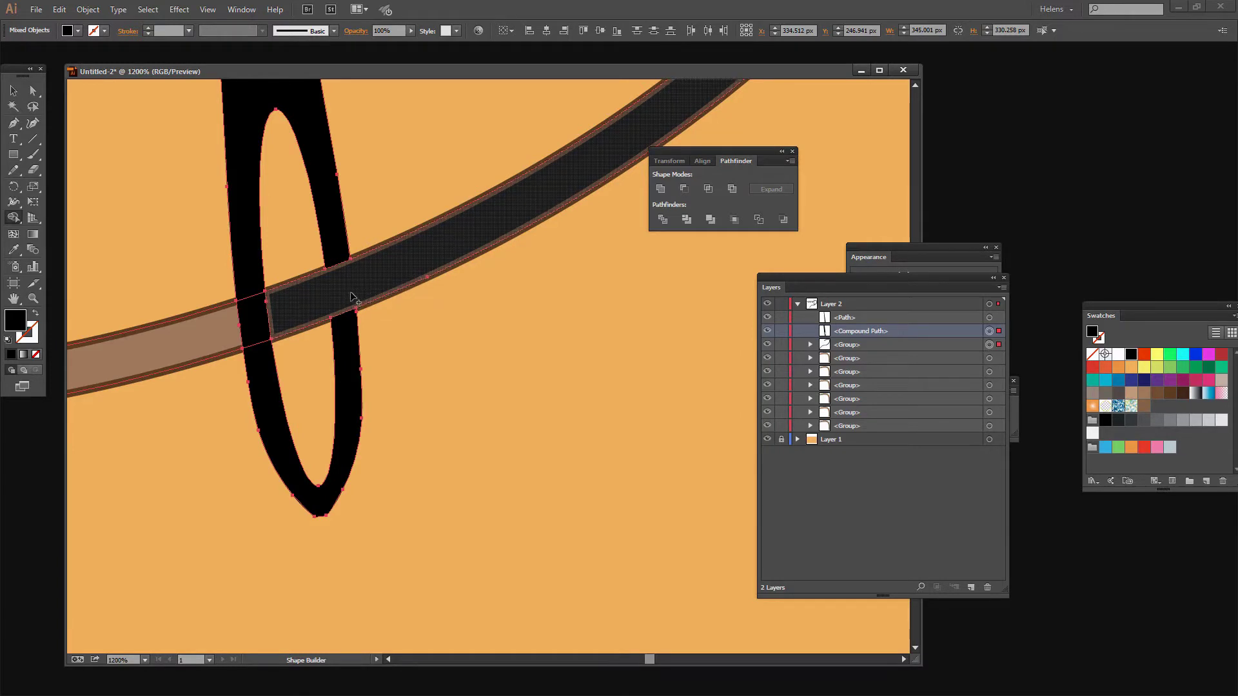
pyautogui.click(295, 303)
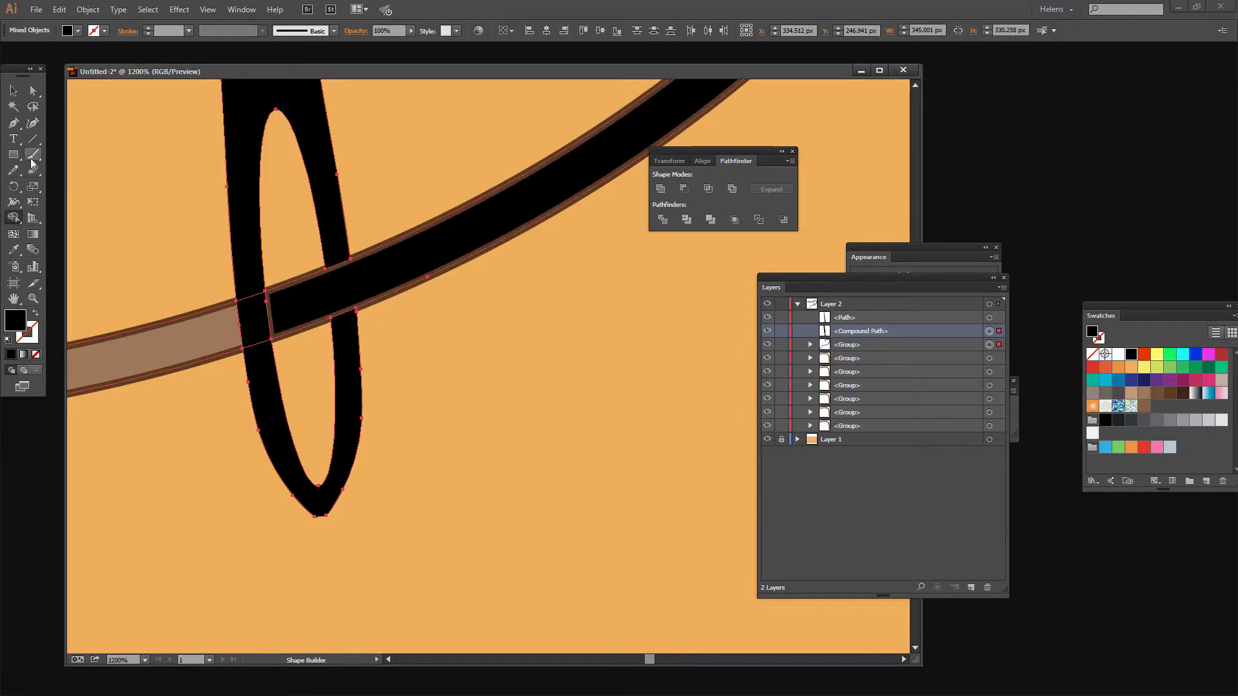
# Recolor the thread group with the Eyedropper by sampling the brown edge stitches, and deselect it
pyautogui.click(32, 299)
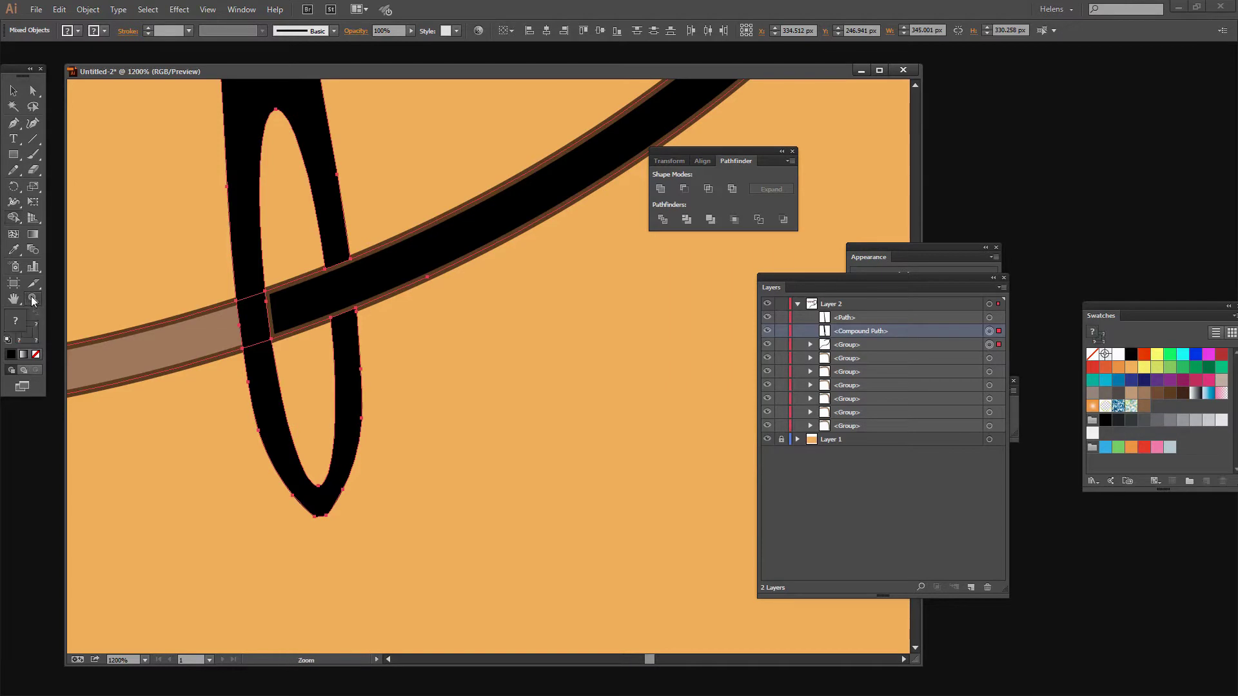
pyautogui.keyDown('alt'); pyautogui.click(273, 307); pyautogui.keyUp('alt')
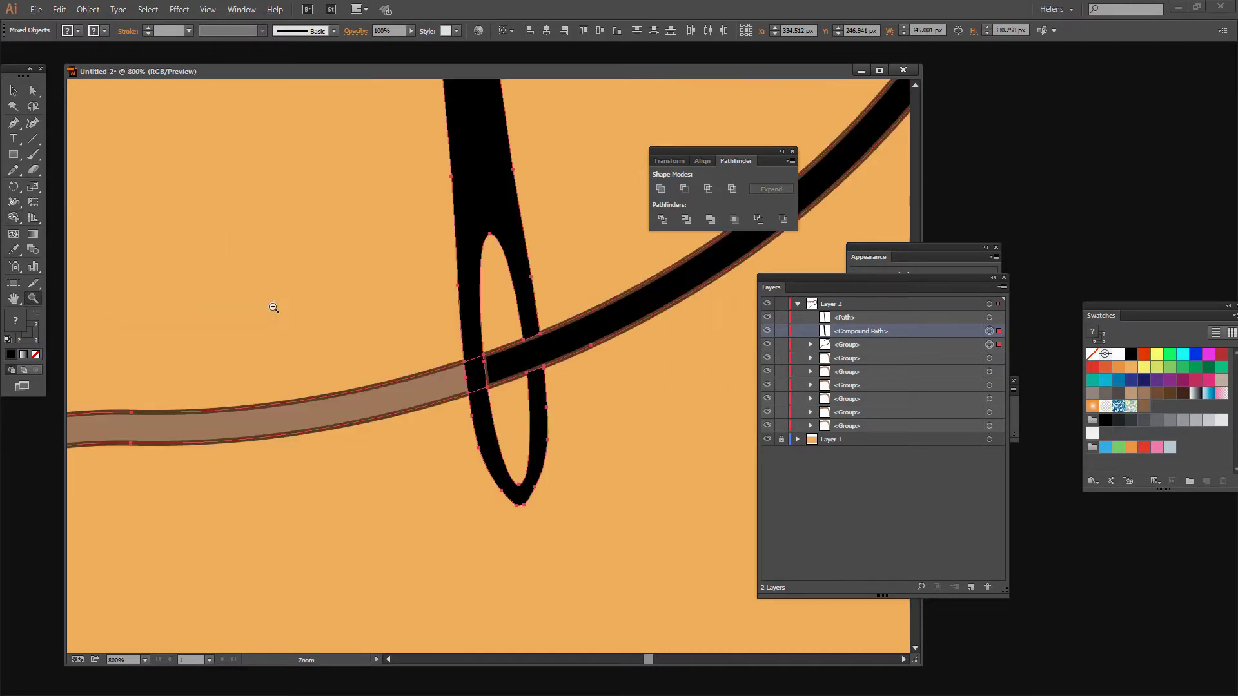
pyautogui.keyDown('alt'); pyautogui.click(361, 354); pyautogui.keyUp('alt')
pyautogui.keyDown('alt'); pyautogui.click(389, 369); pyautogui.keyUp('alt')
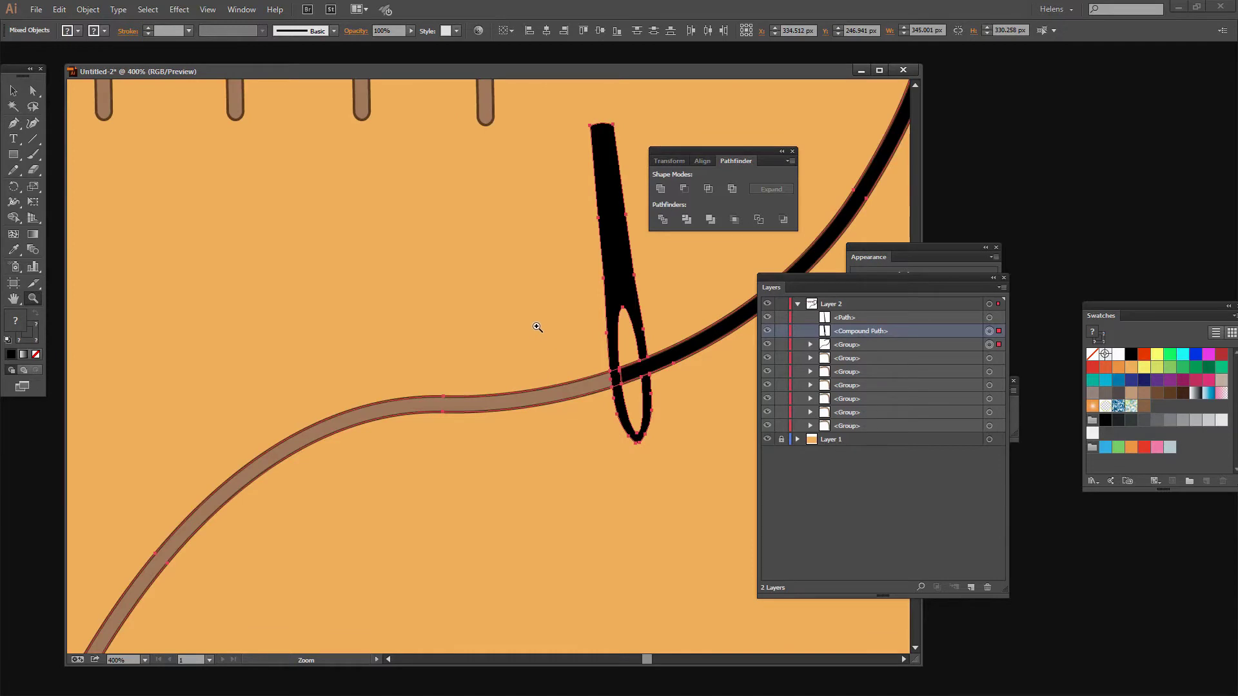
pyautogui.hotkey('ctrl', '0')
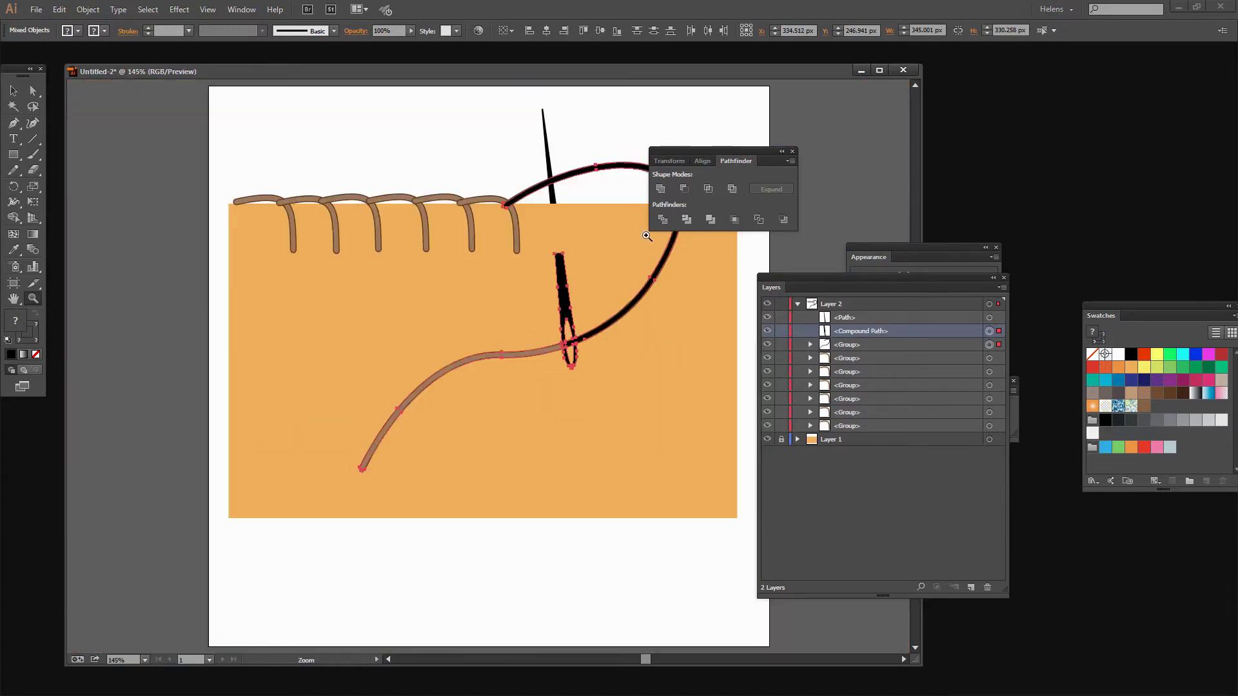
pyautogui.moveTo(684, 149); pyautogui.dragTo(865, 136)
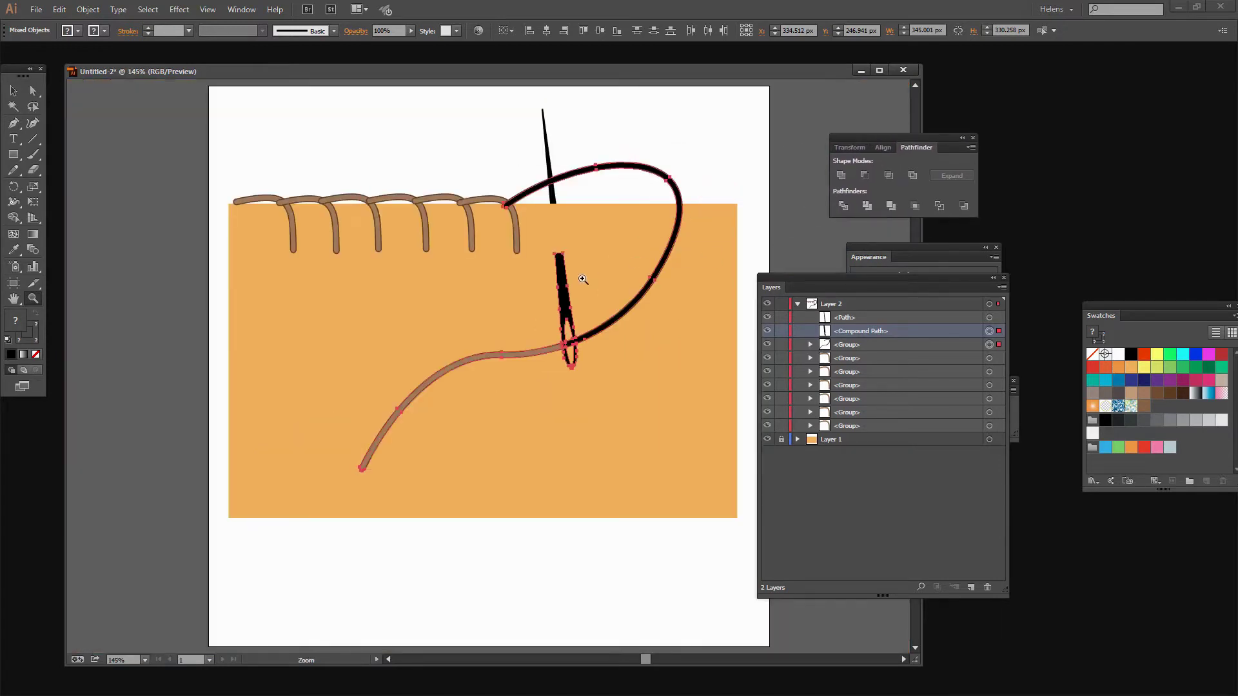
pyautogui.click(13, 91)
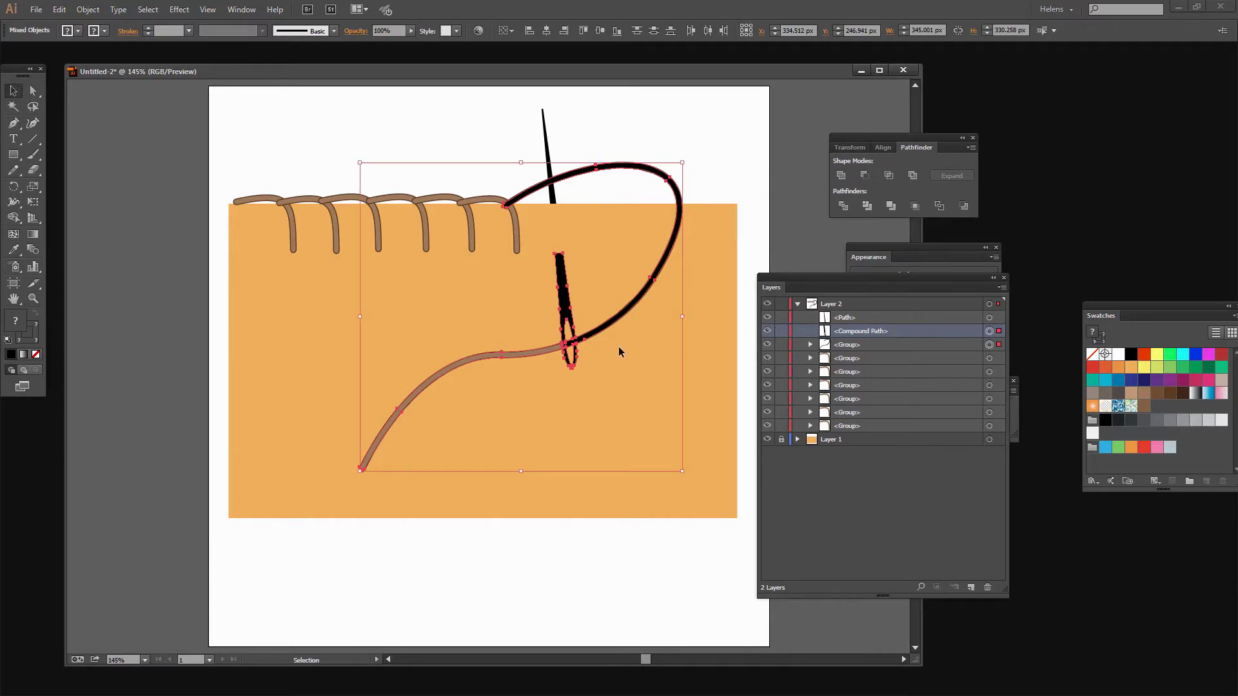
pyautogui.click(642, 317)
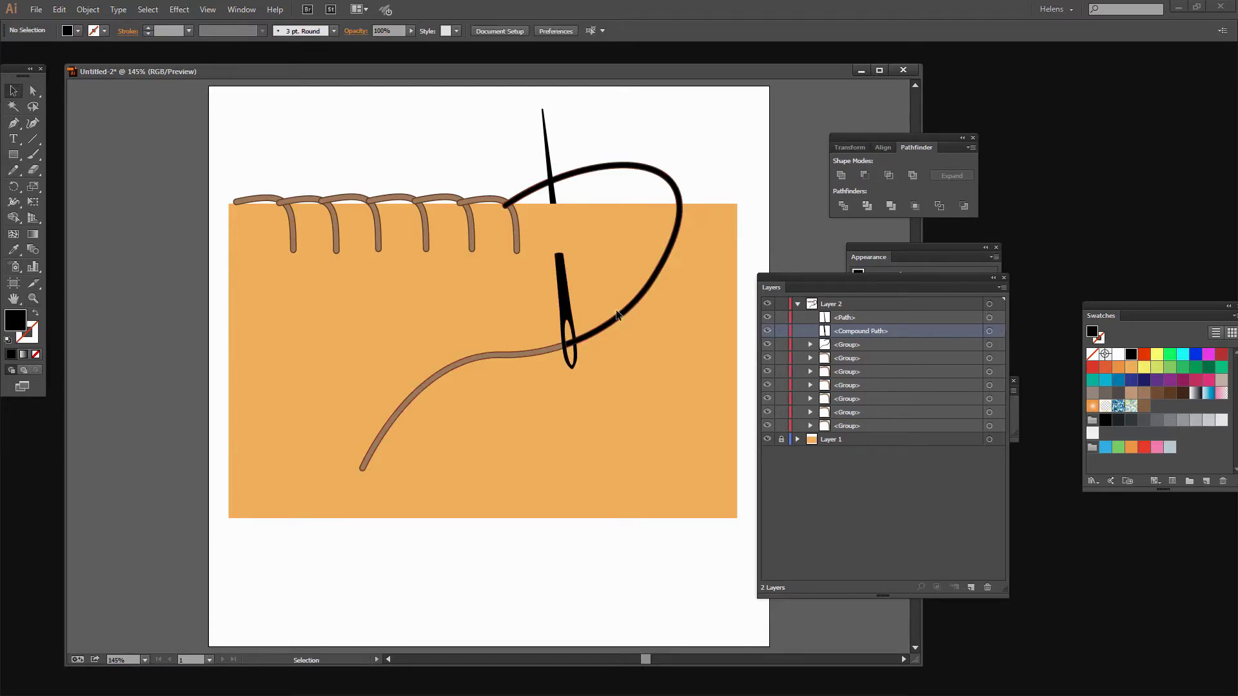
pyautogui.click(619, 318)
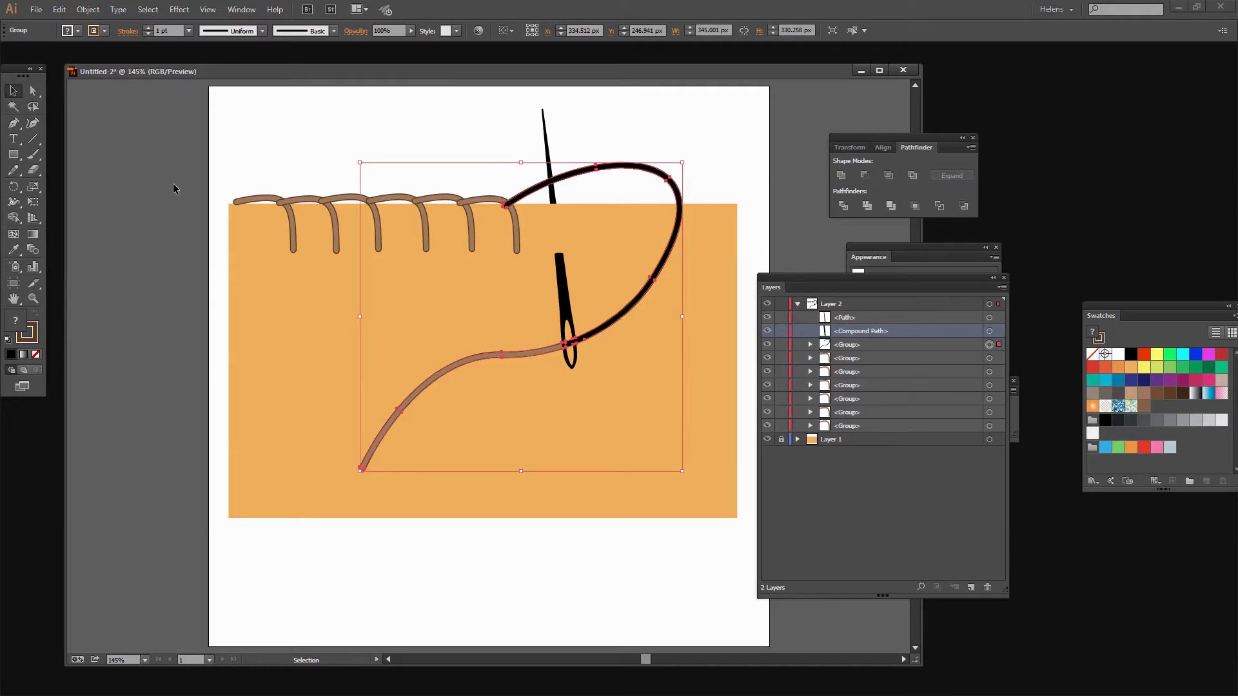
pyautogui.click(13, 251)
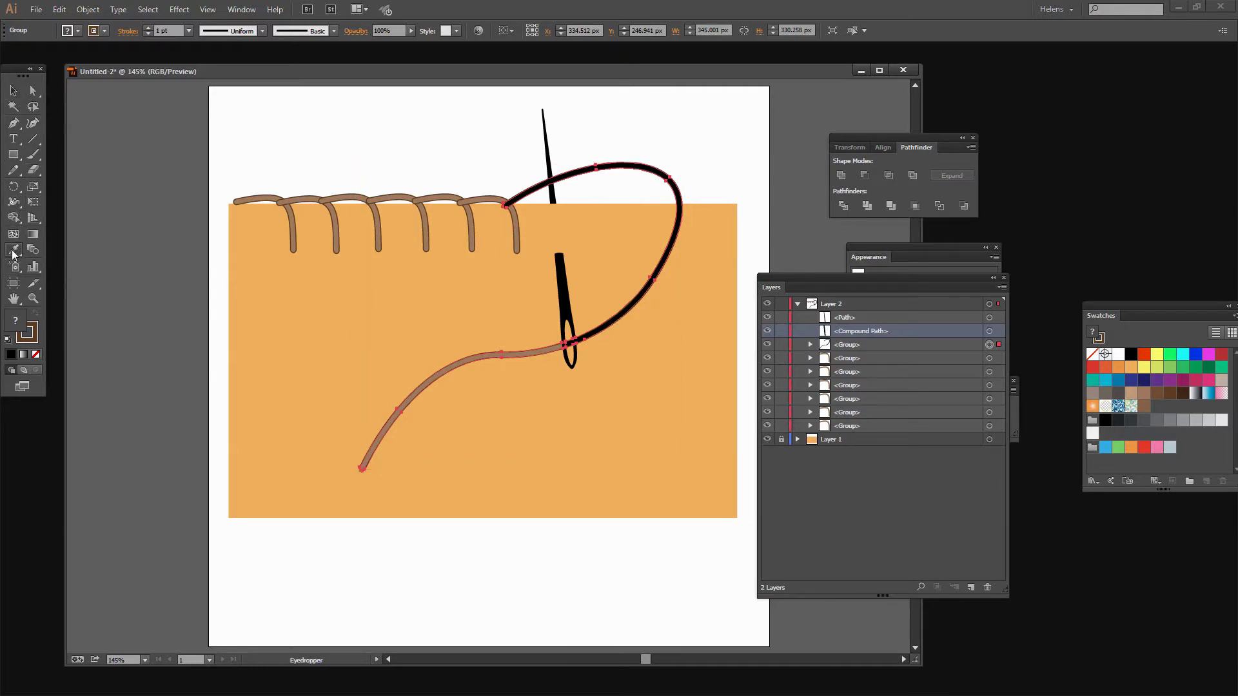
pyautogui.click(332, 198)
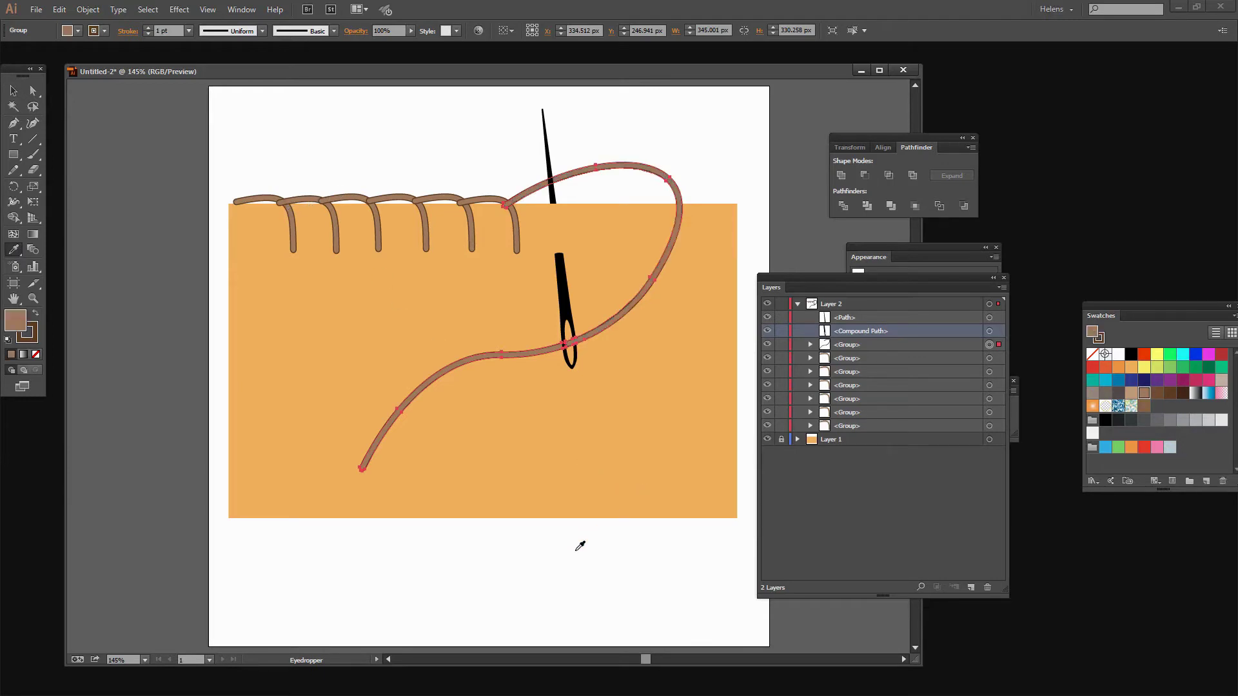
pyautogui.click(13, 91)
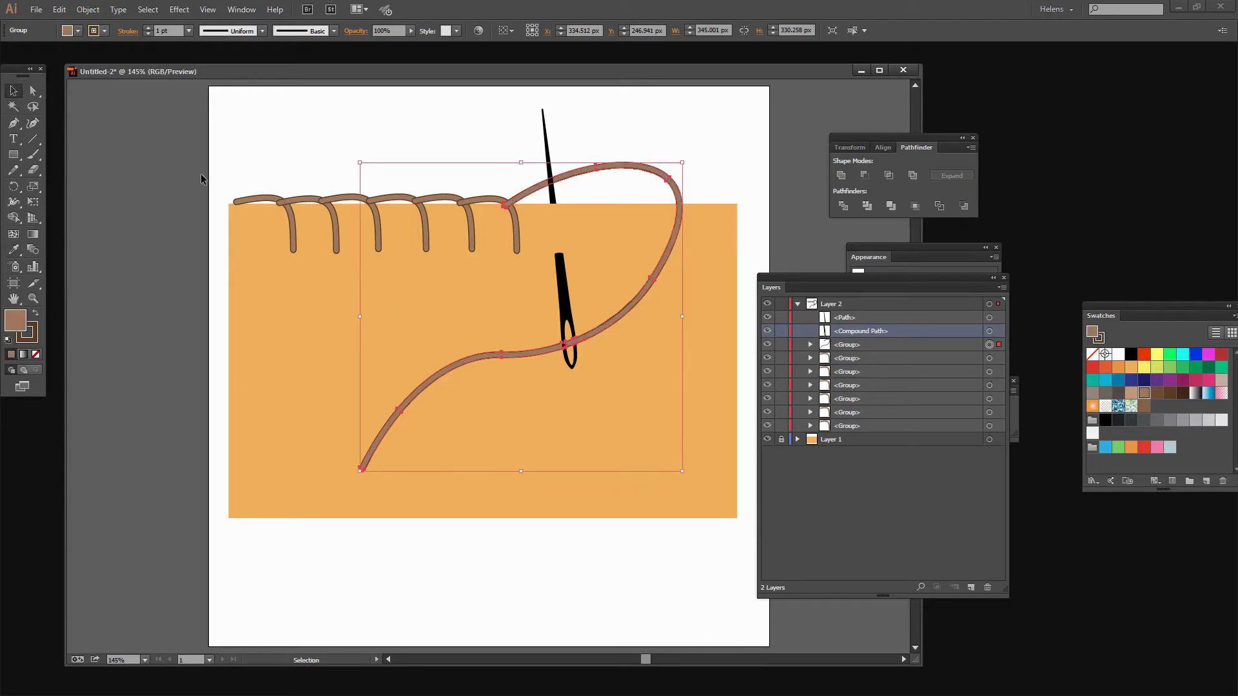
pyautogui.click(505, 573)
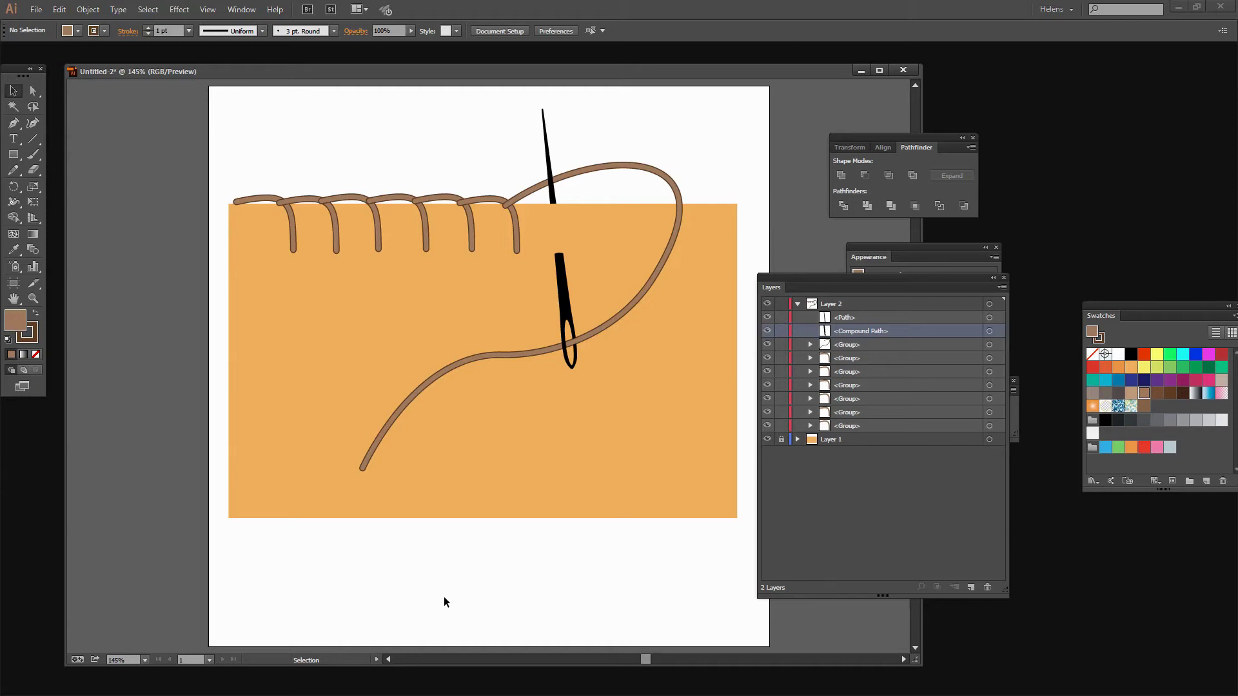
pyautogui.click(797, 440)
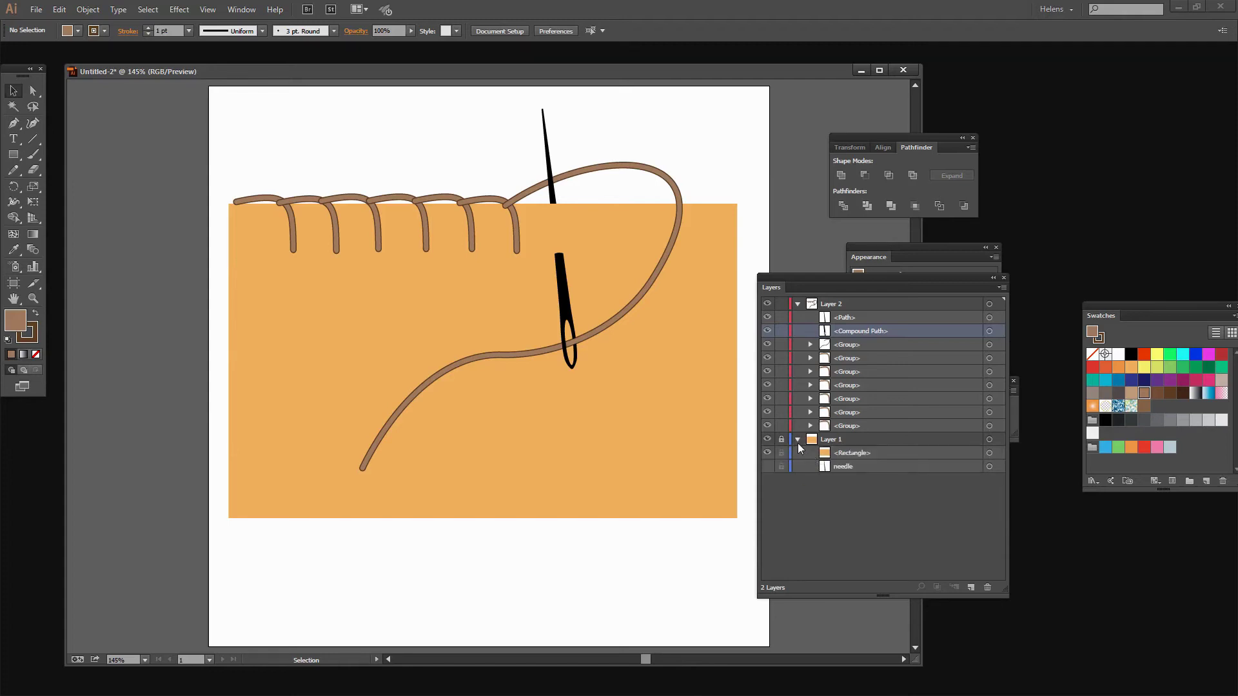
pyautogui.click(798, 440)
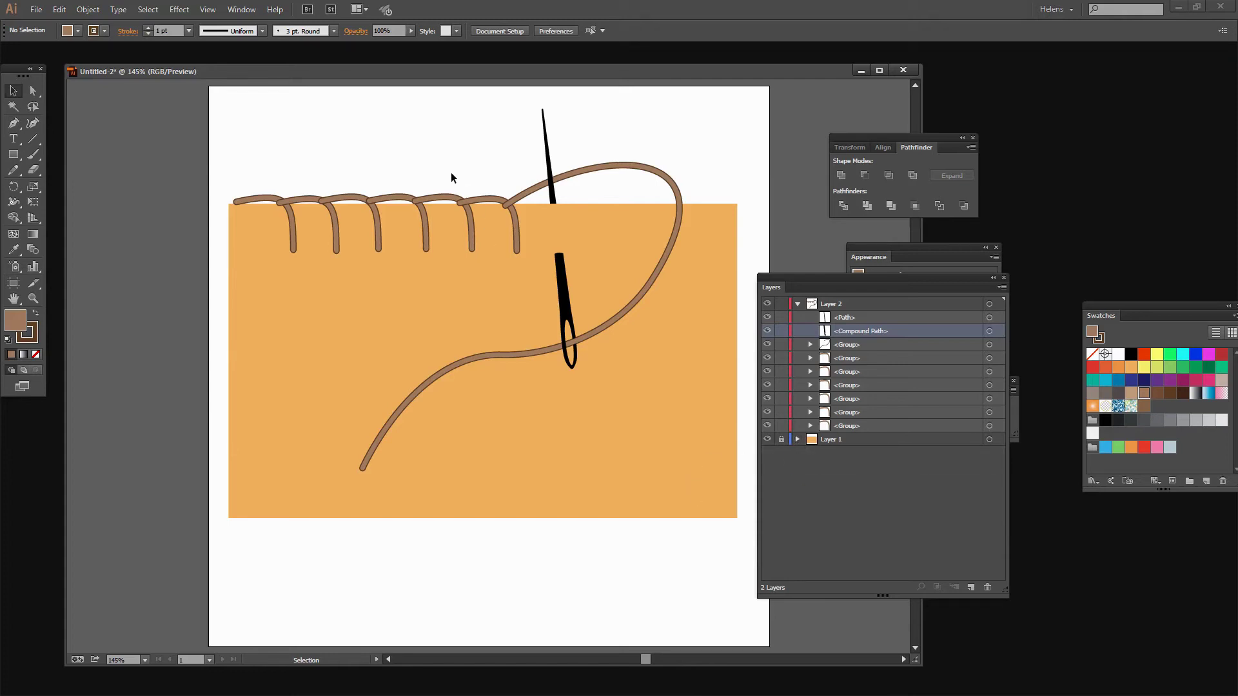